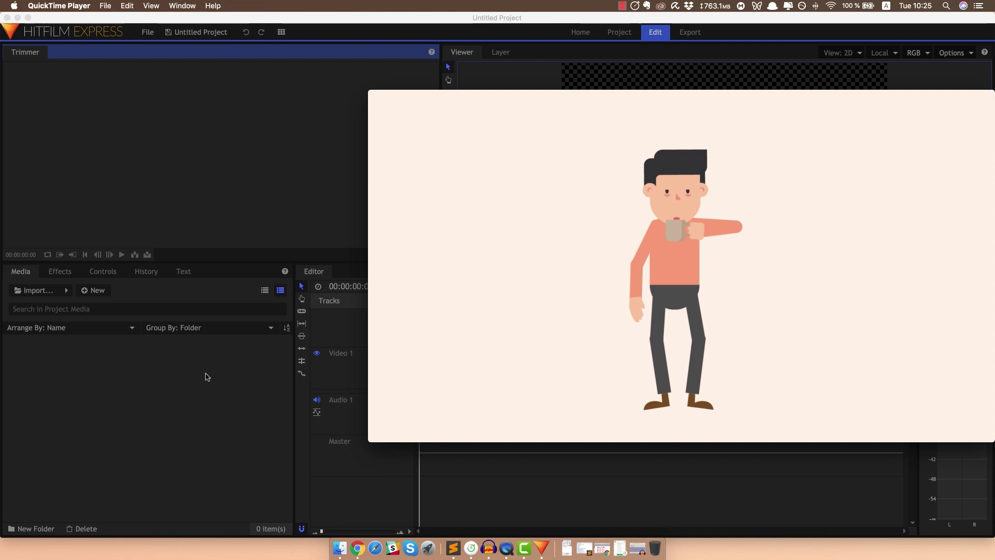
Move the DreamTrips sample window and its playback controls aside, then enlarge the video to full screen.
left_click_drag(651, 97, 440, 129)
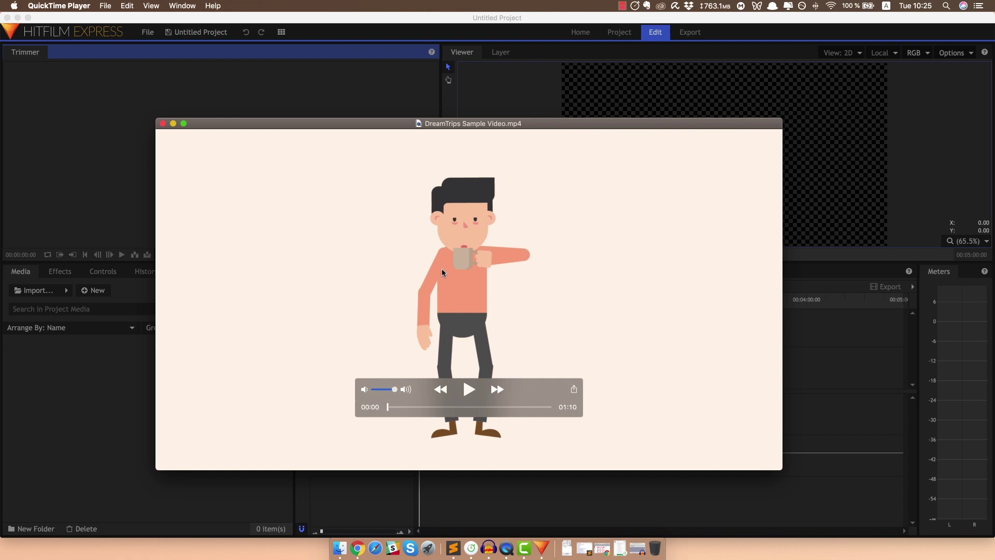
left_click_drag(382, 411, 198, 460)
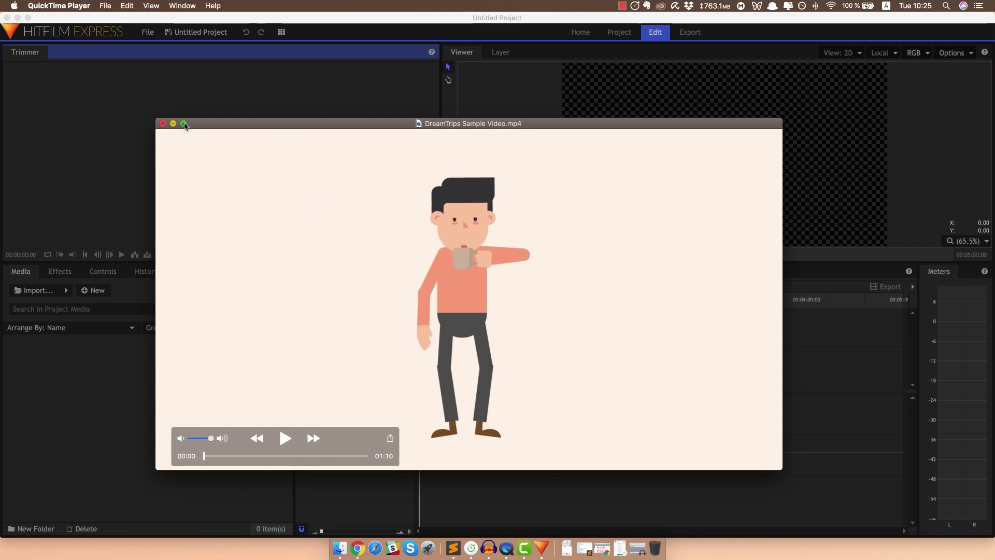
left_click(184, 124)
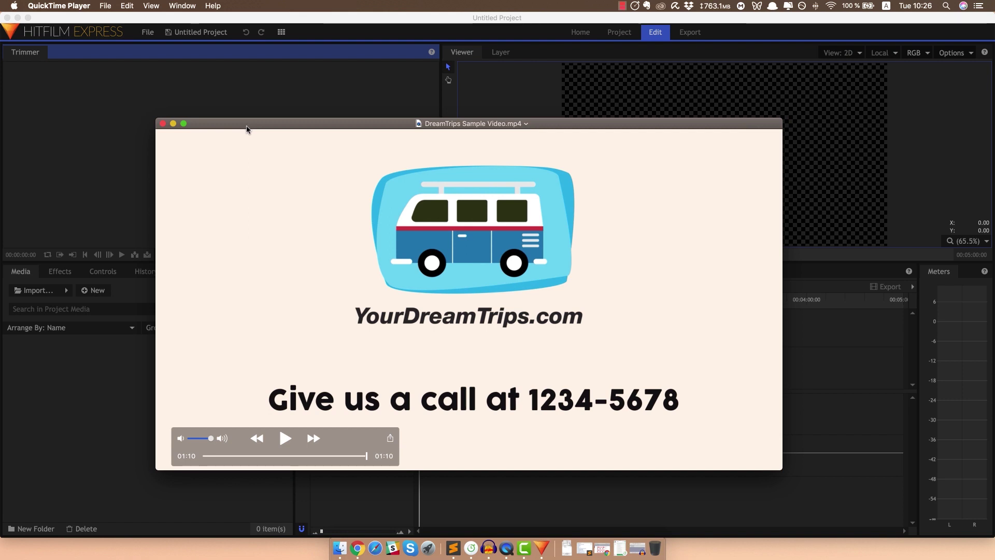
left_click(174, 125)
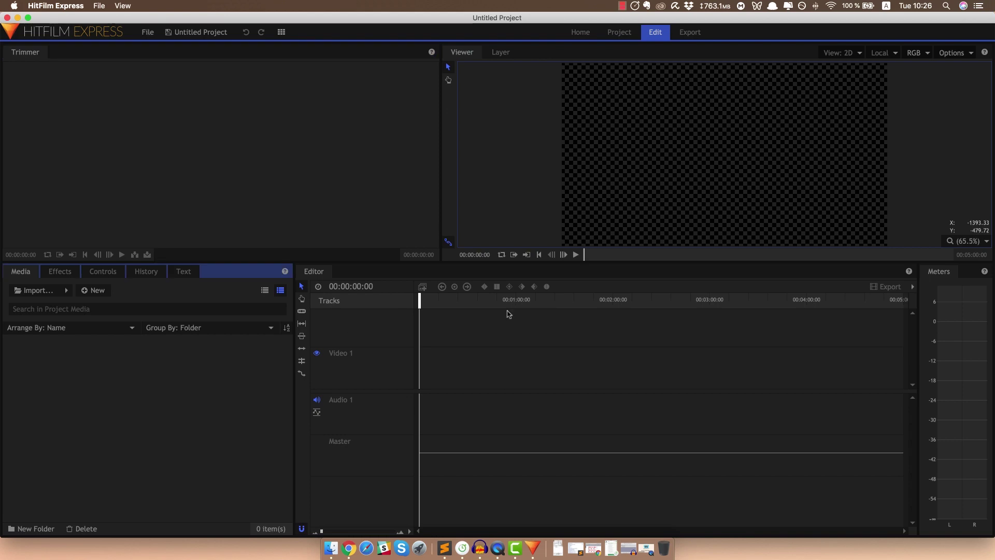
left_click(497, 549)
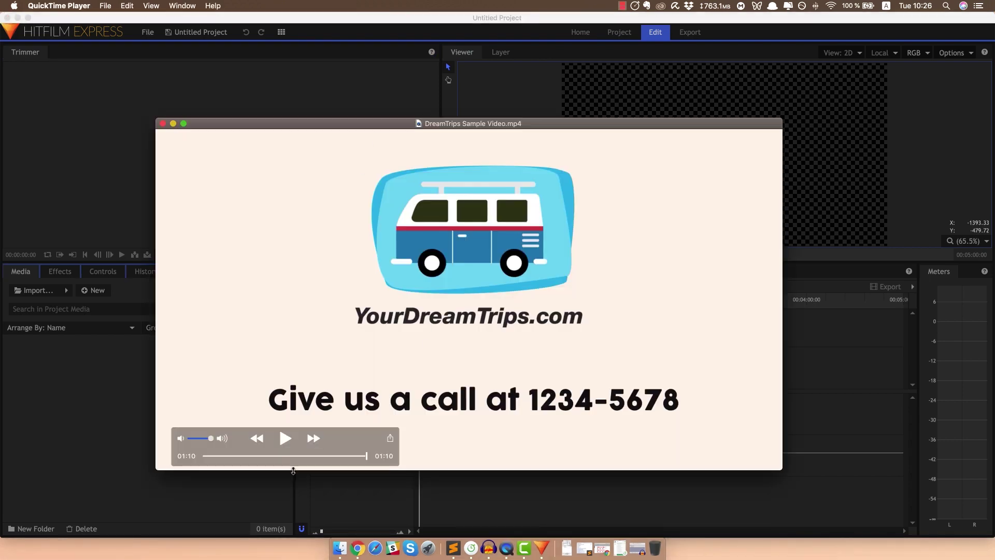
left_click(297, 455)
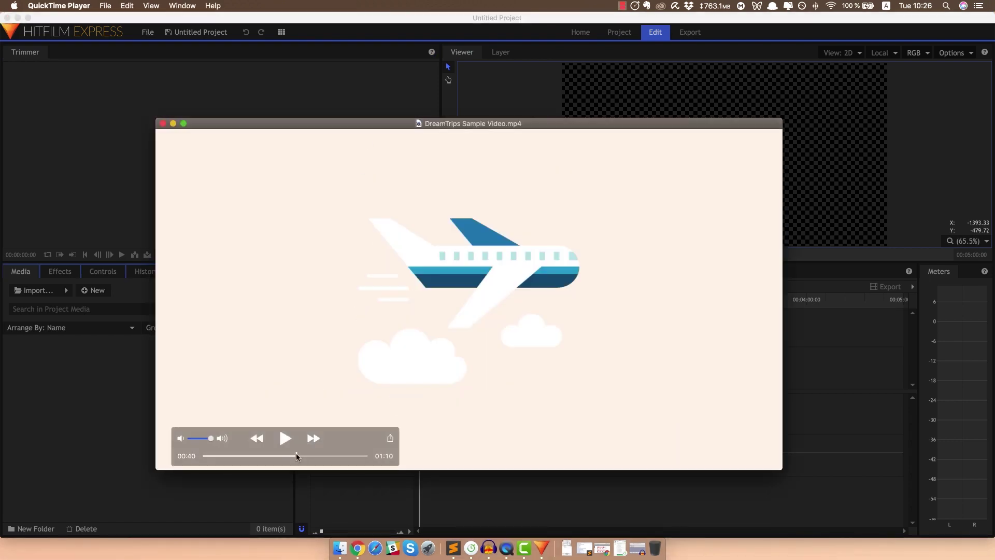
left_click(234, 456)
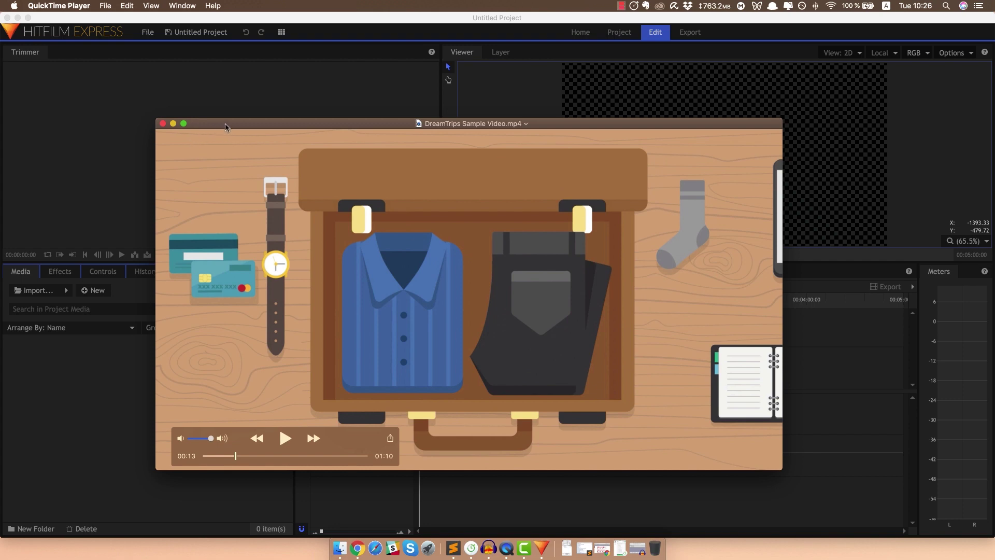
left_click_drag(225, 126, 314, 147)
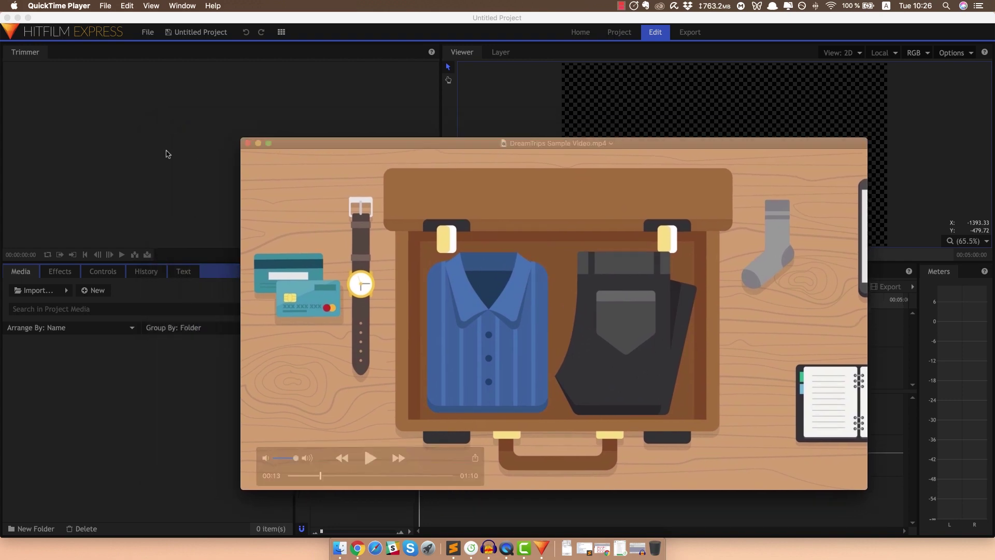
left_click(258, 143)
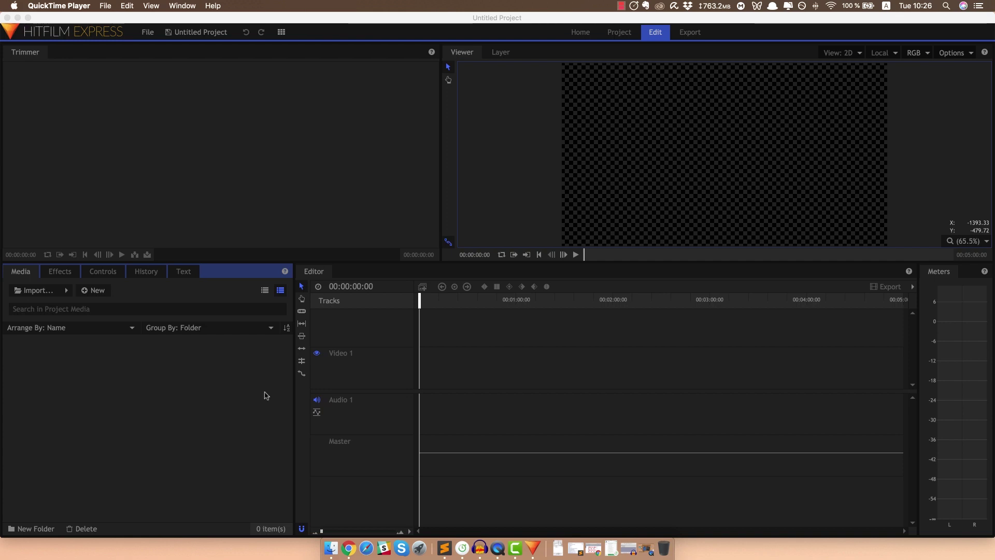
Select all 33 Tutorial Assets files in Finder, drag them into HitFilm's Media panel, then hide Finder.
left_click(332, 550)
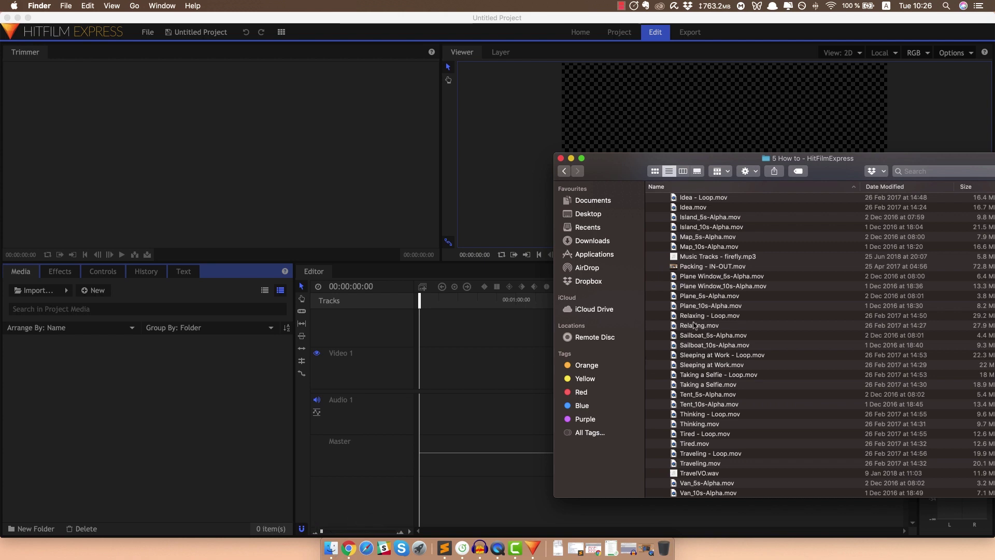
scroll(706, 299, "up", 4)
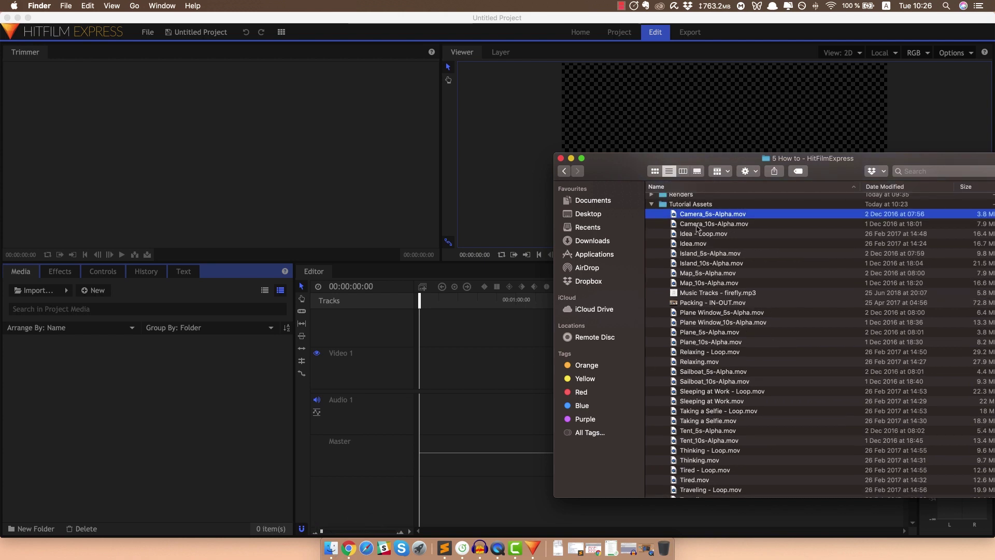
scroll(703, 291, "down", 3)
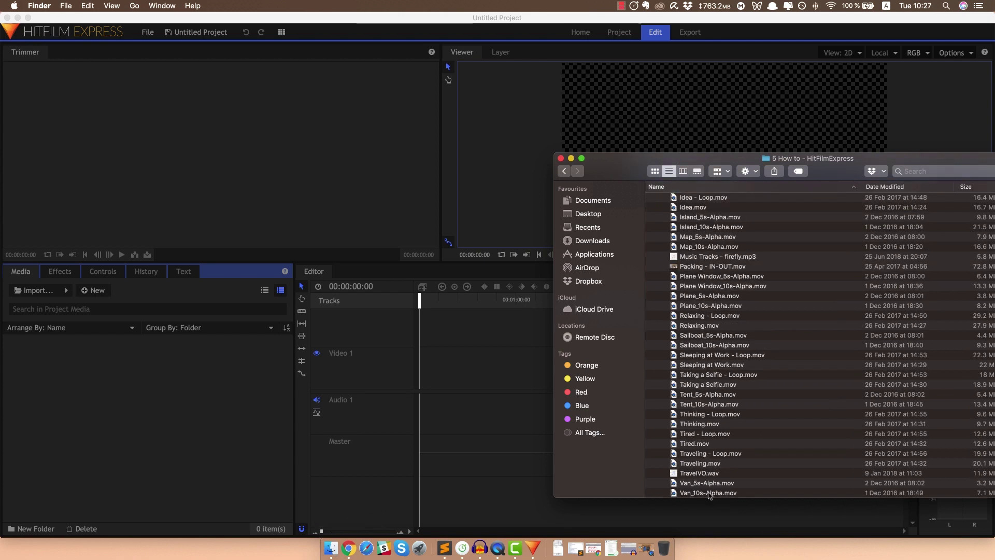
left_click(709, 493, "shift")
scroll(710, 293, "up", 1)
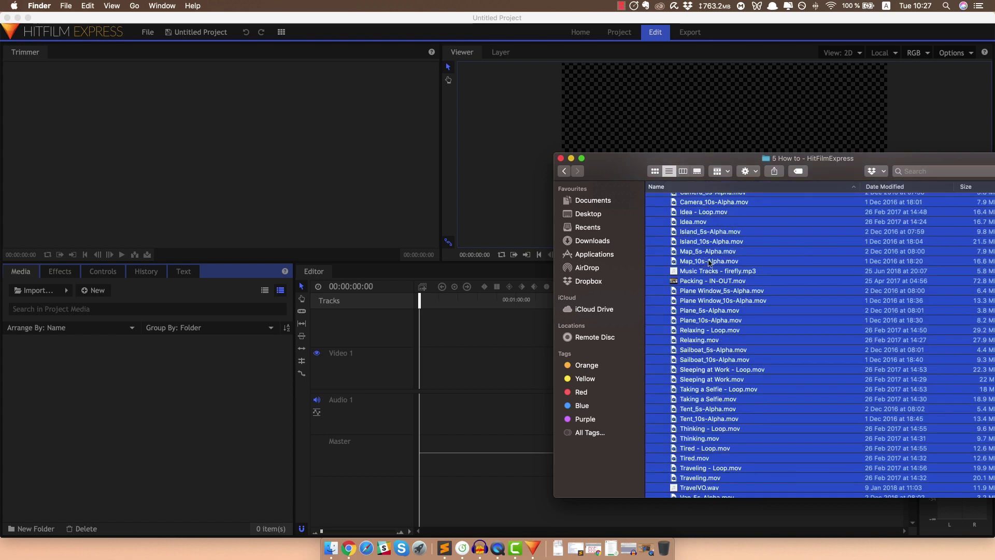
left_click_drag(708, 261, 143, 412)
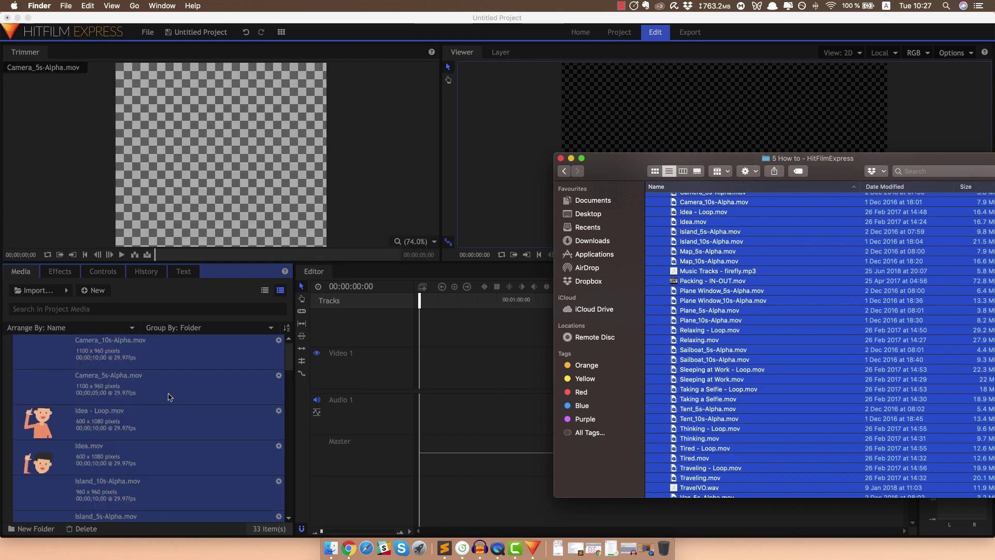
left_click(571, 159)
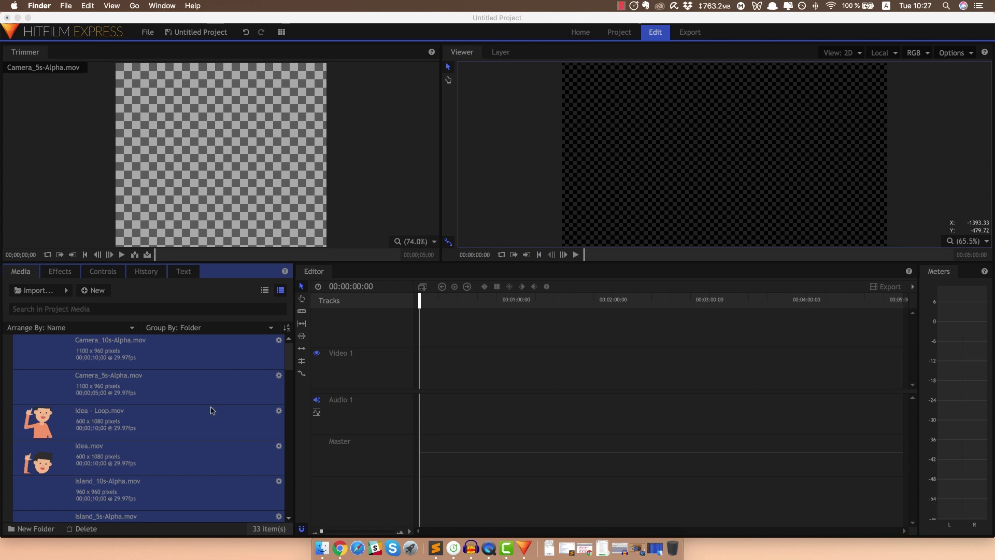
Browse the media list, preview Thinking - Loop.mov, then load TravelVO.wav (1:01 stereo) into the Trimmer.
scroll(208, 410, "down", 10)
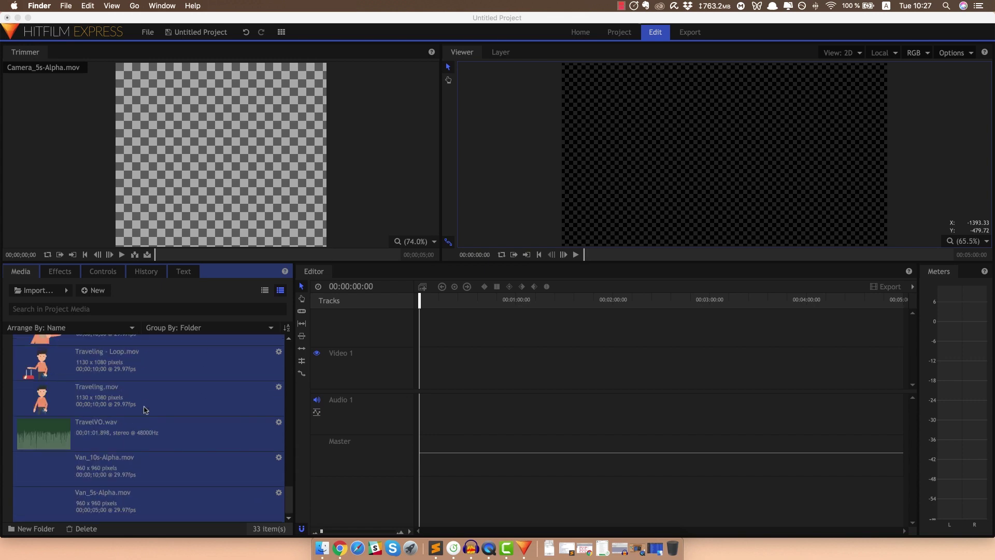
scroll(155, 397, "up", 5)
left_click(121, 410)
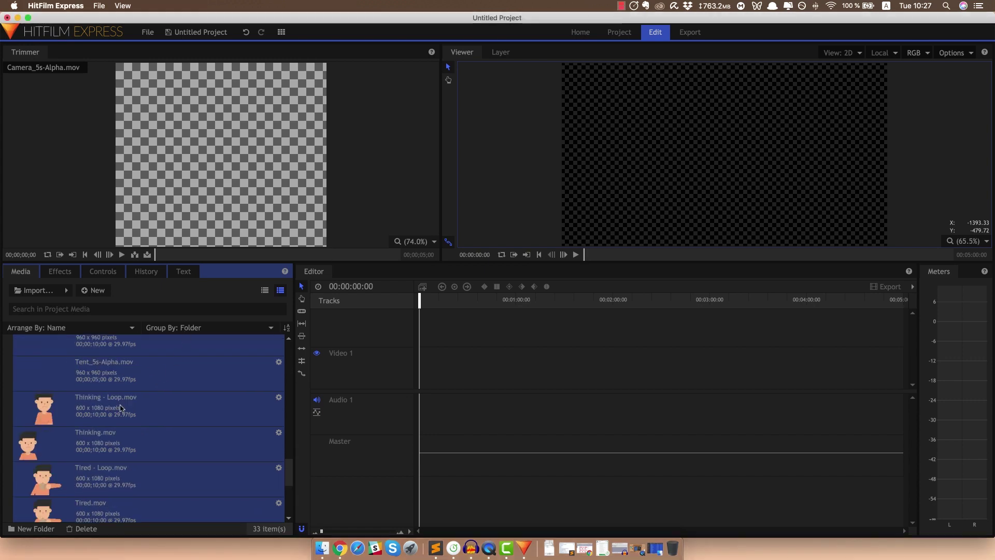
scroll(119, 436, "up", 3)
scroll(119, 436, "up", 10)
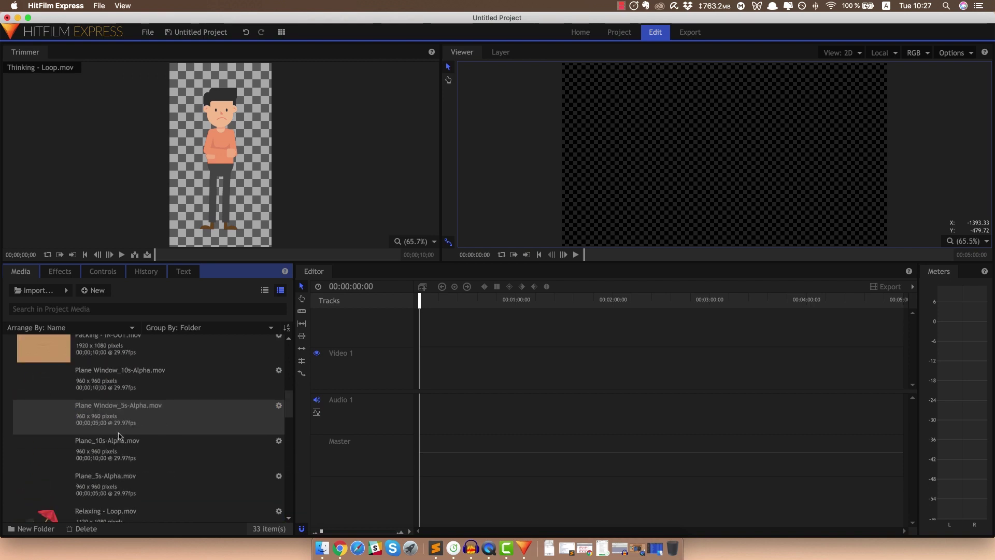
scroll(119, 436, "down", 10)
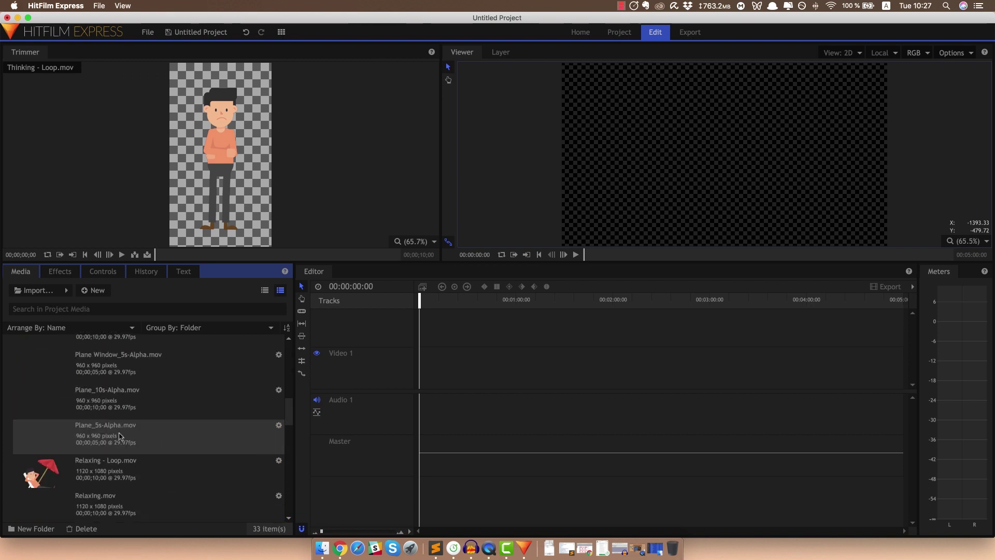
scroll(119, 436, "down", 5)
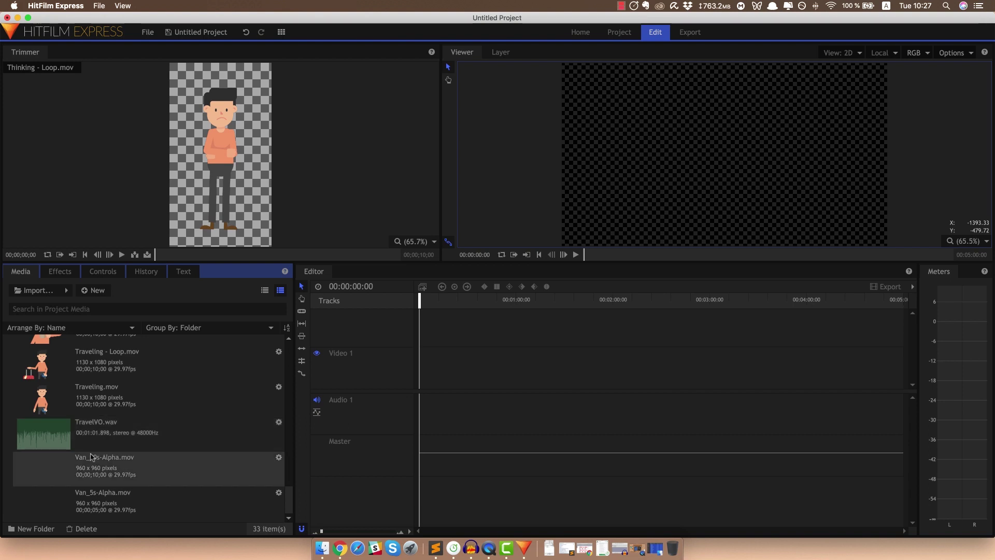
scroll(103, 445, "up", 5)
scroll(109, 444, "down", 5)
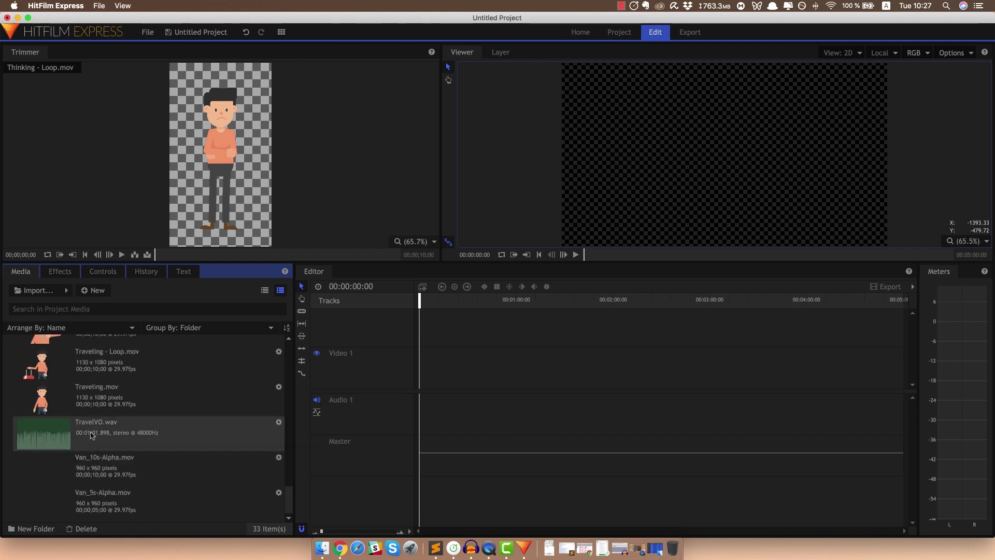
left_click(86, 432)
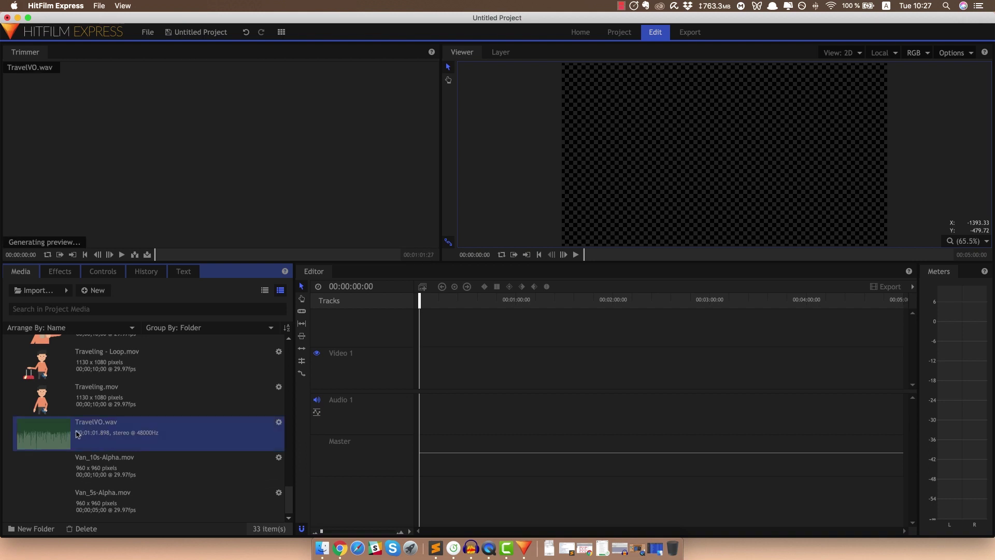
Place TravelVO.wav on Audio 1 at 00:00, zoom to 15-second marks, and load firefly.mp3.
left_click_drag(310, 429, 430, 432)
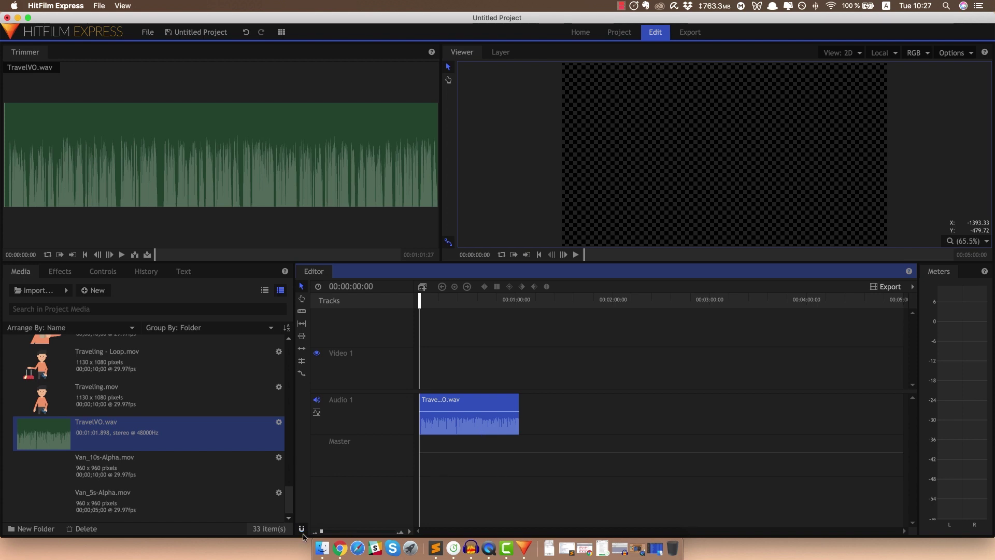
left_click_drag(321, 533, 325, 533)
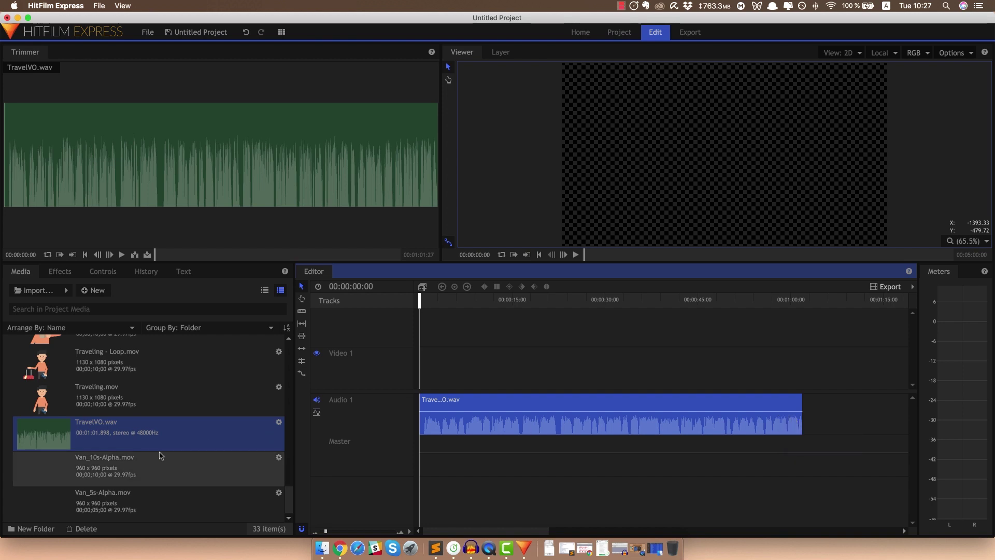
scroll(167, 455, "up", 5)
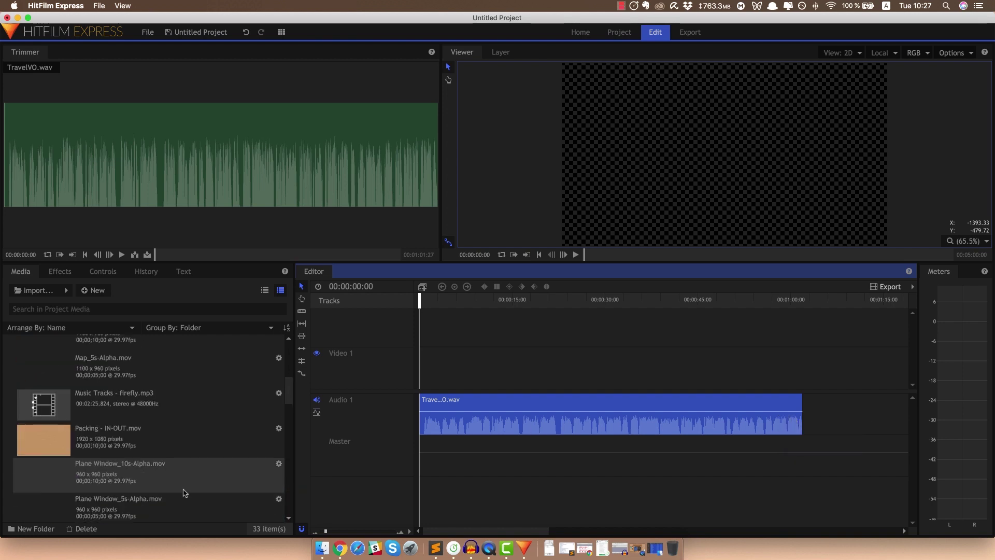
scroll(180, 490, "up", 3)
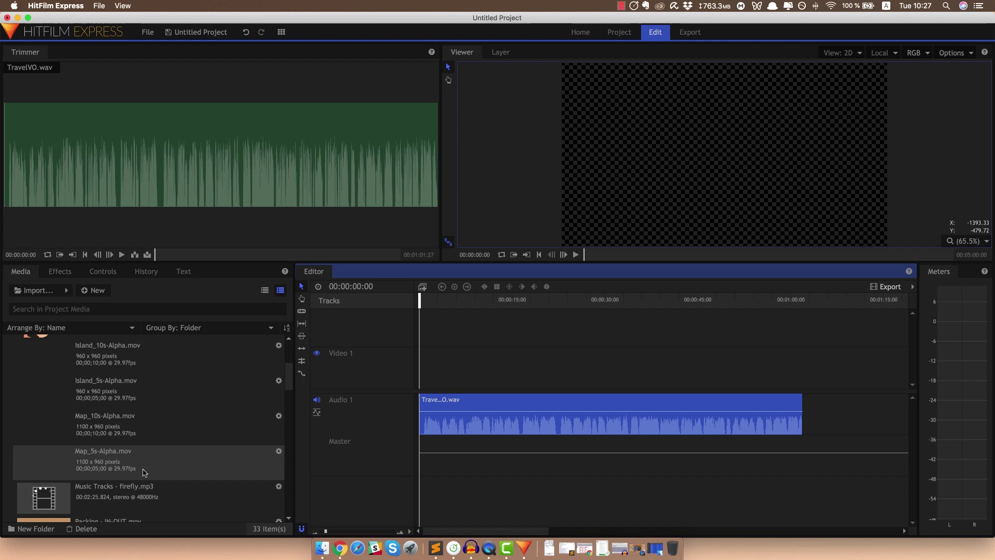
left_click(113, 496)
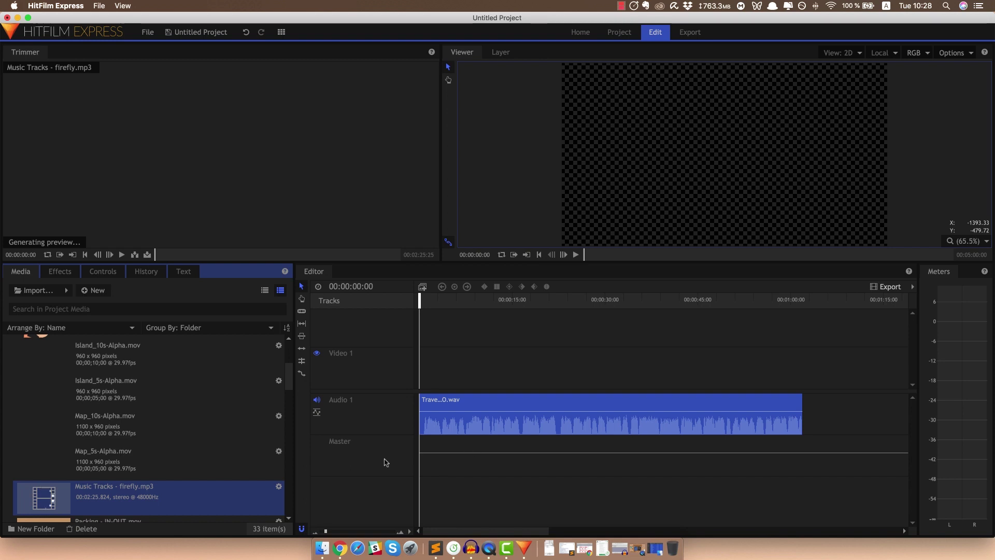
scroll(189, 498, "down", 1)
Add an Audio 2 track below Audio 1 and place the firefly music on it.
right_click(375, 461)
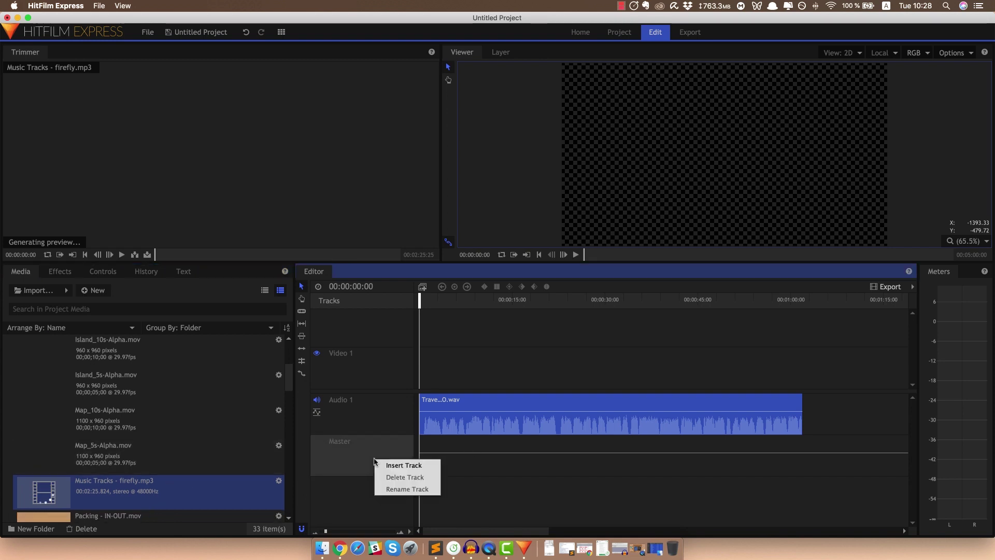
left_click(393, 465)
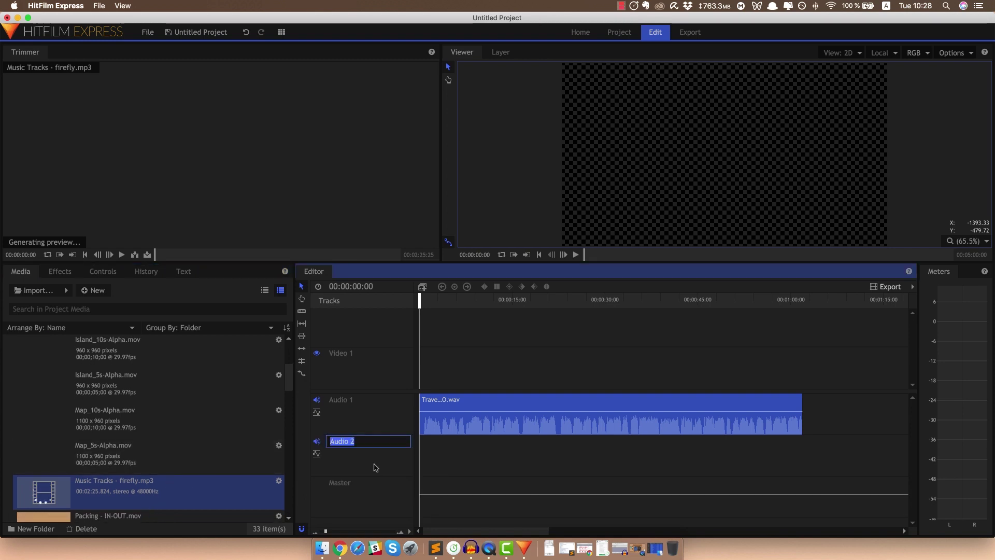
left_click(141, 464)
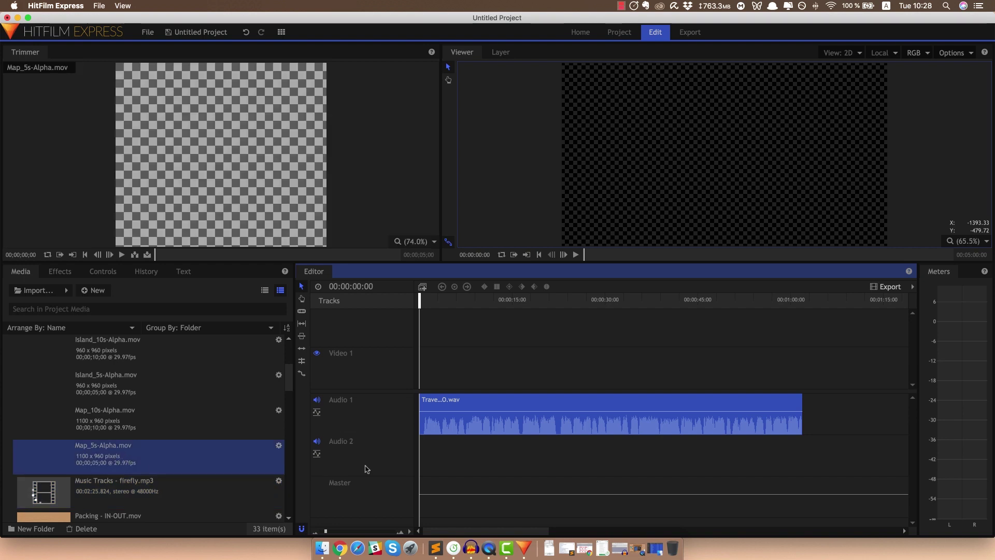
right_click(342, 449)
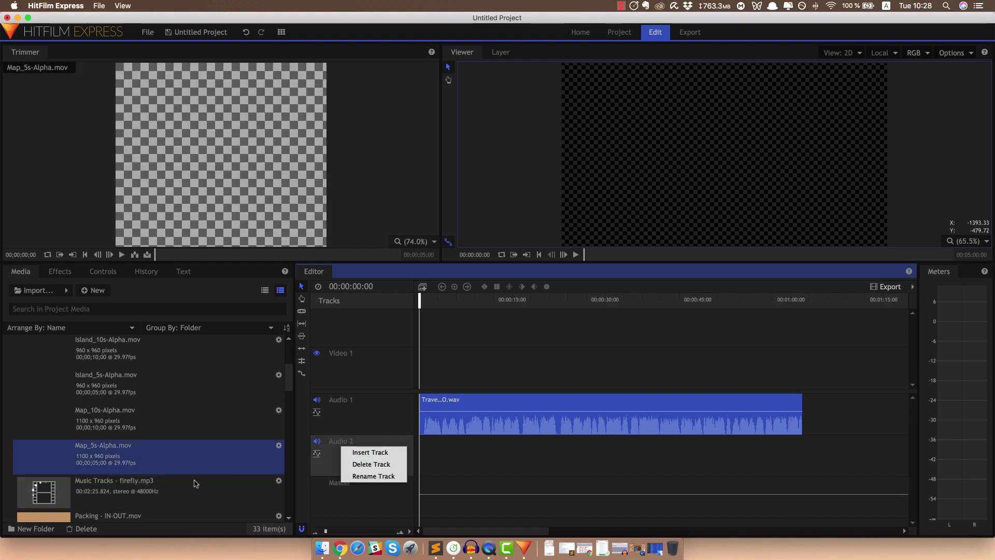
left_click(96, 494)
left_click(92, 501)
left_click_drag(126, 495, 421, 461)
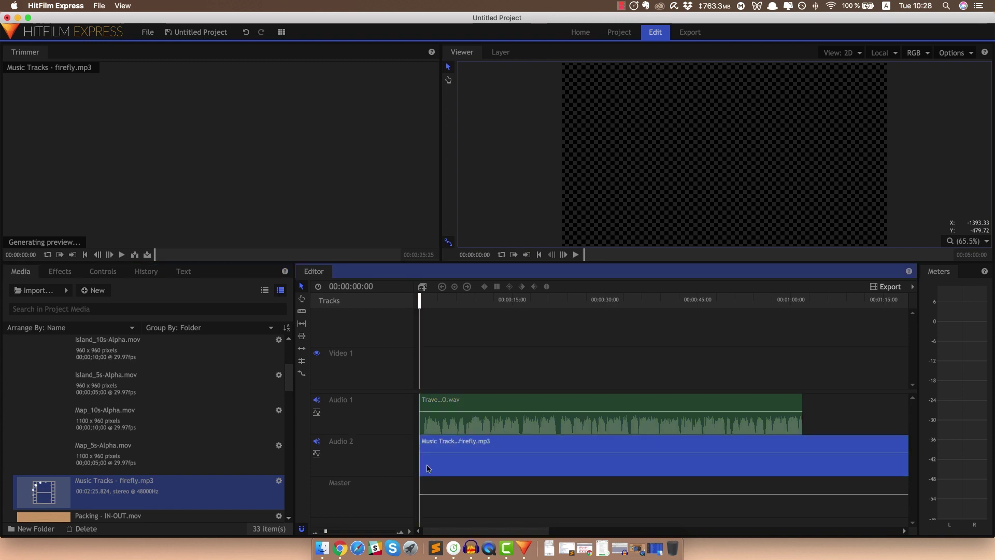
Trim firefly.mp3 to end with the voiceover and lower its level to -24 dB.
left_click(327, 533)
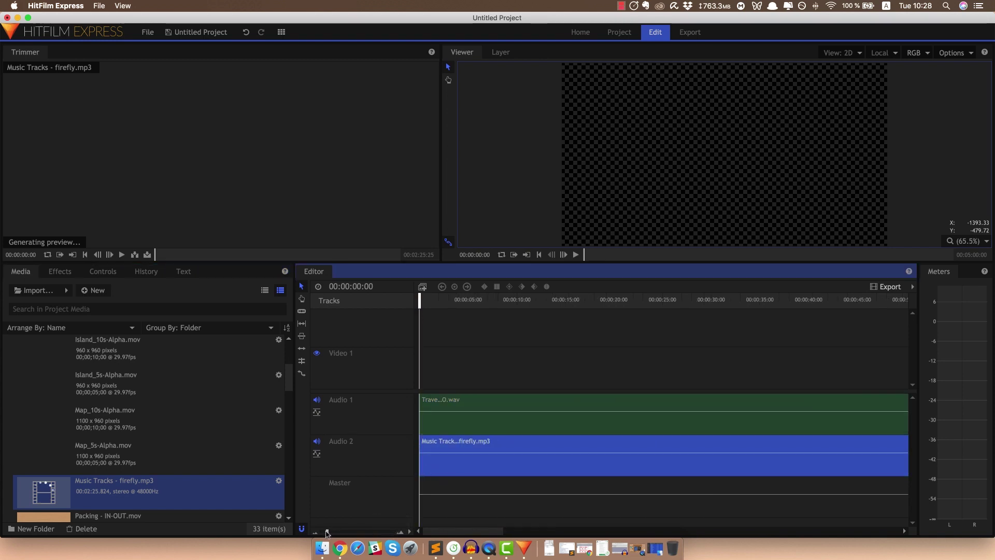
left_click_drag(327, 533, 323, 533)
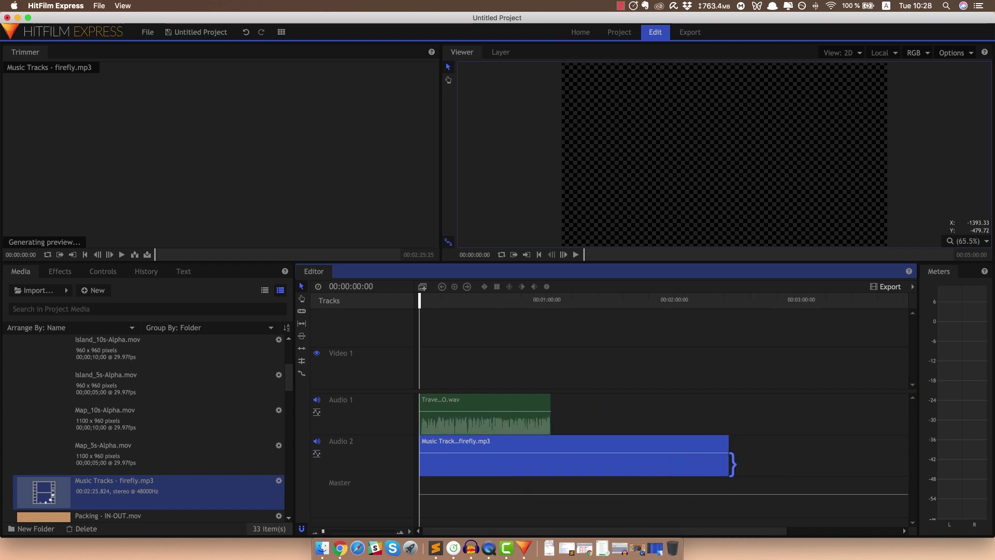
left_click_drag(729, 460, 550, 459)
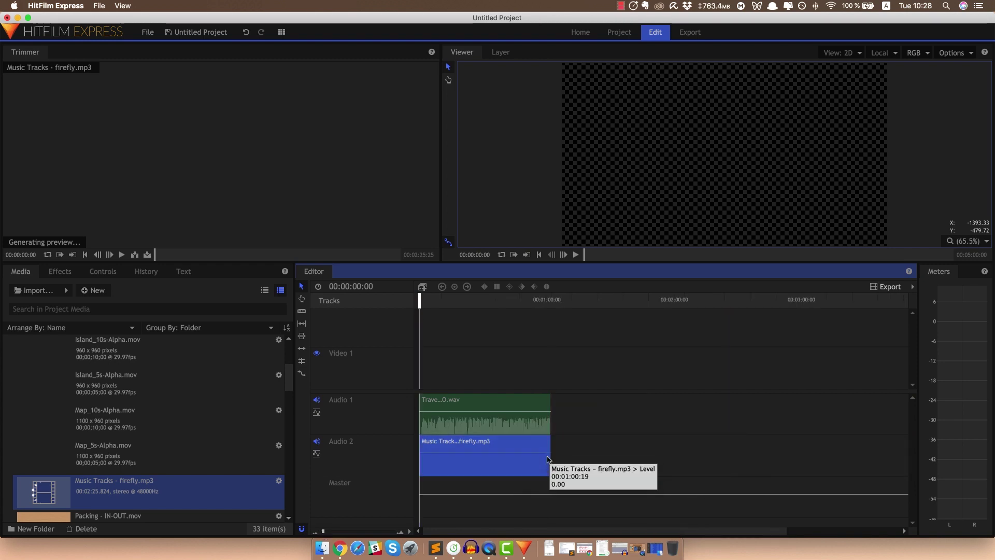
left_click_drag(323, 532, 325, 534)
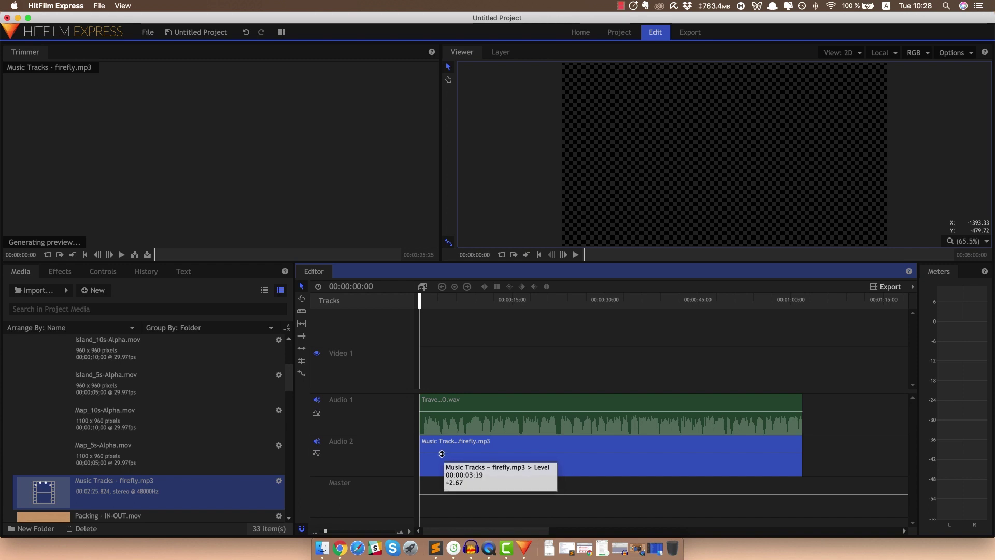
left_click_drag(442, 455, 443, 462)
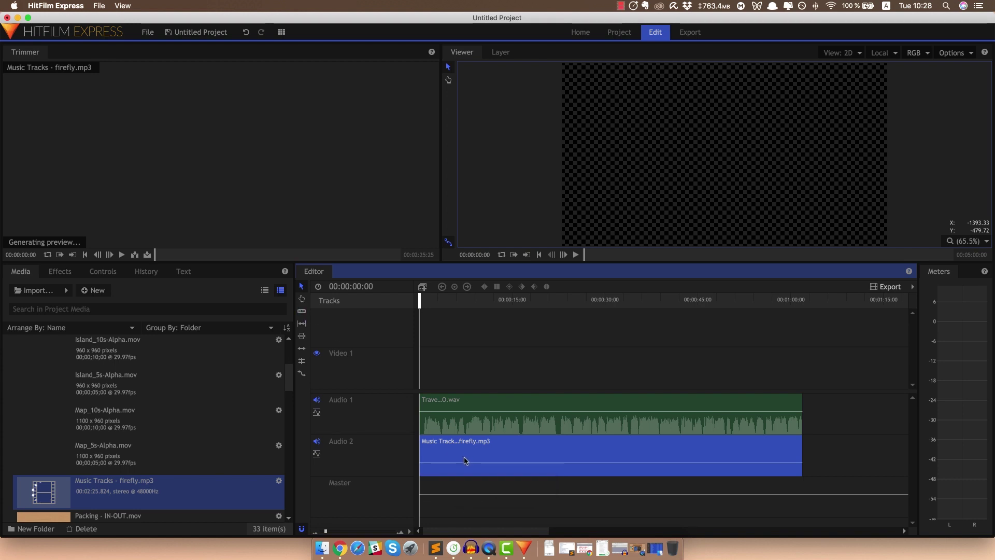
mouse_move(495, 462)
left_mouse_down()
mouse_move(499, 445)
mouse_move(498, 462)
left_mouse_up()
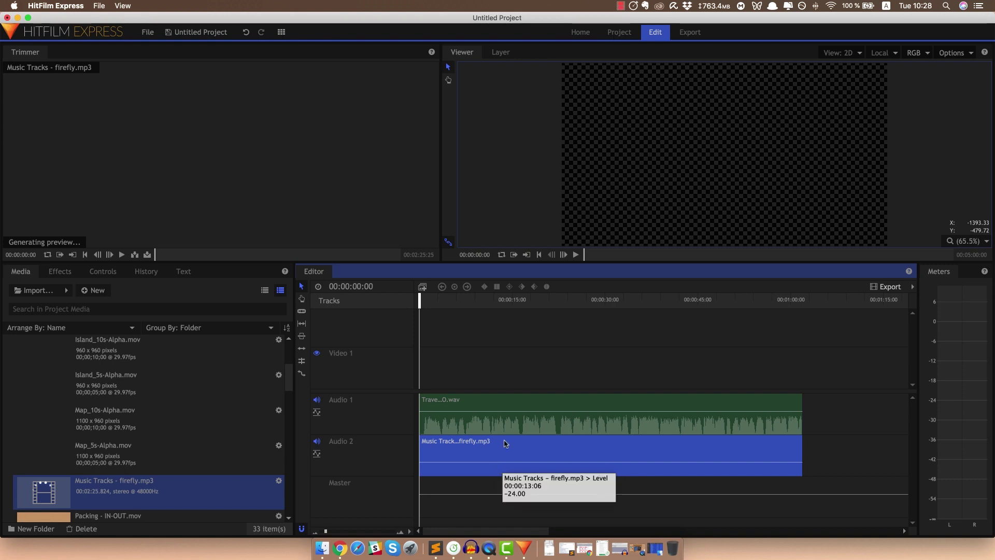
Play back the audio mix, then preview Idea - Loop, Camera_5s-Alpha and Camera_10s-Alpha clips.
key("space")
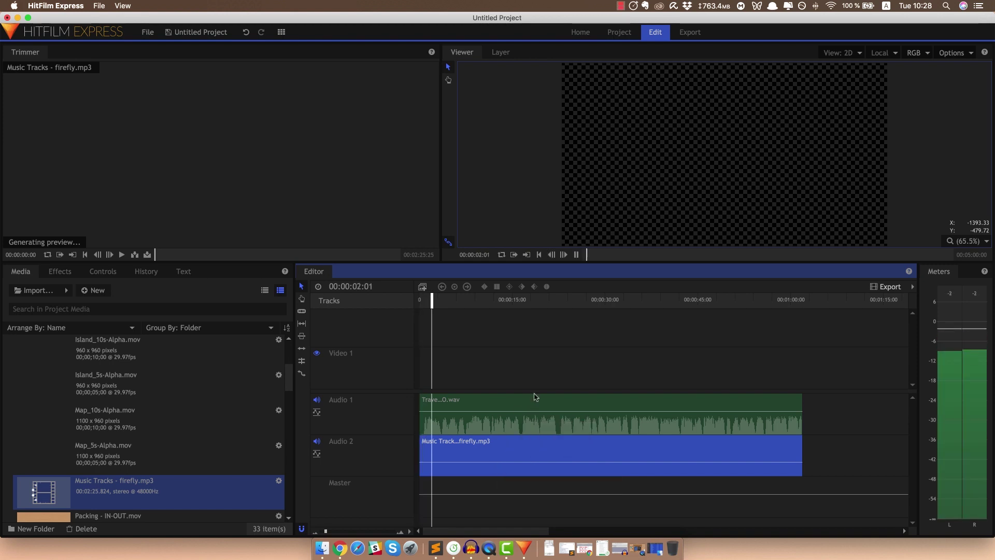
key("space")
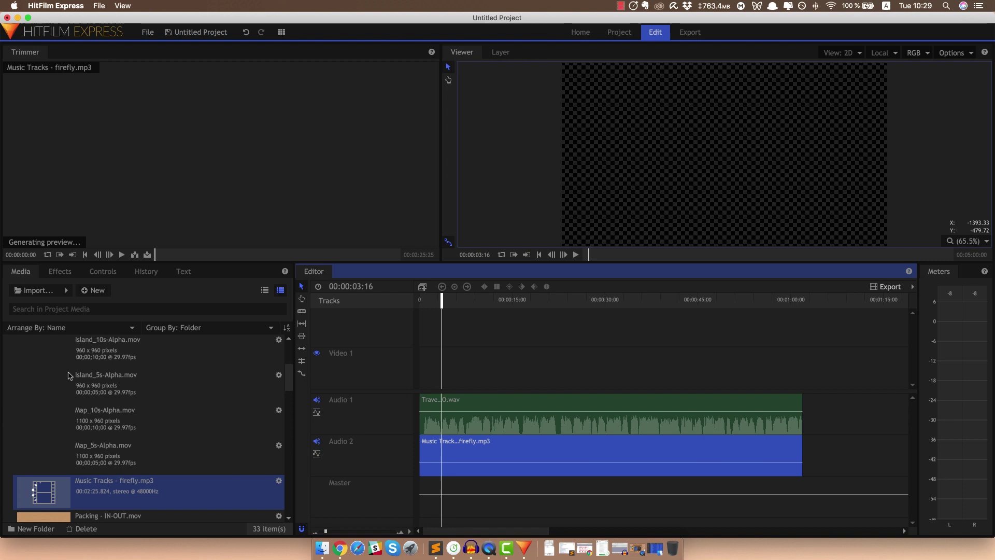
scroll(86, 410, "up", 5)
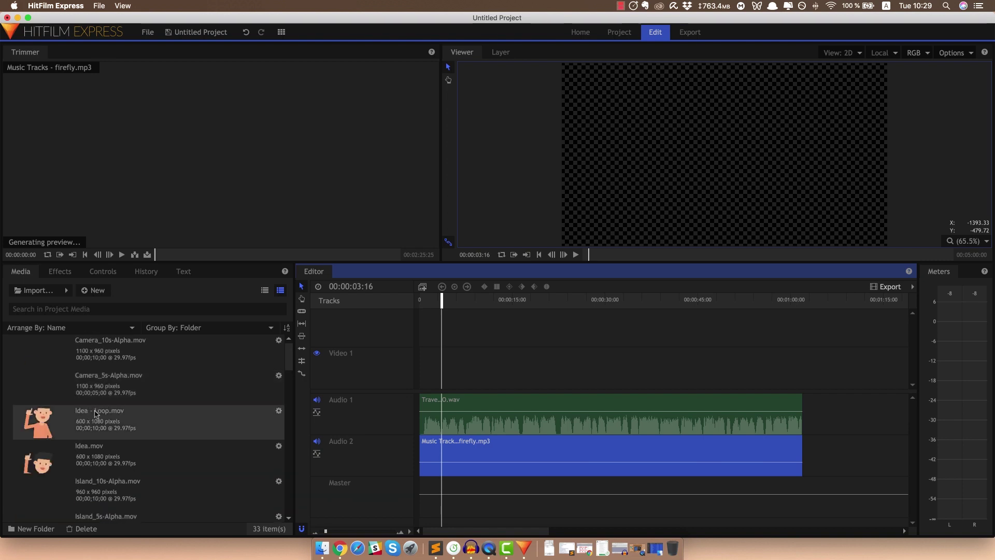
left_click(96, 413)
scroll(109, 394, "down", 5)
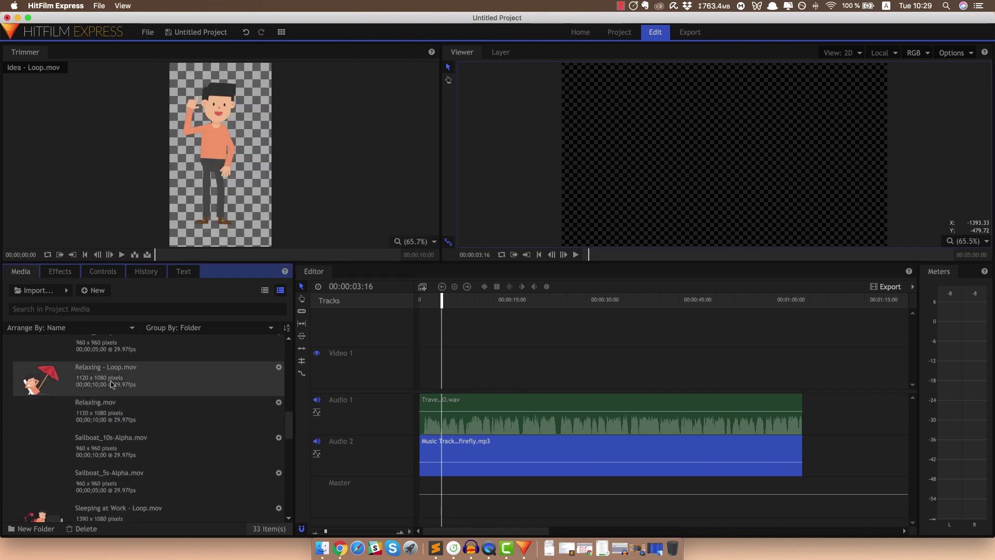
scroll(112, 384, "up", 4)
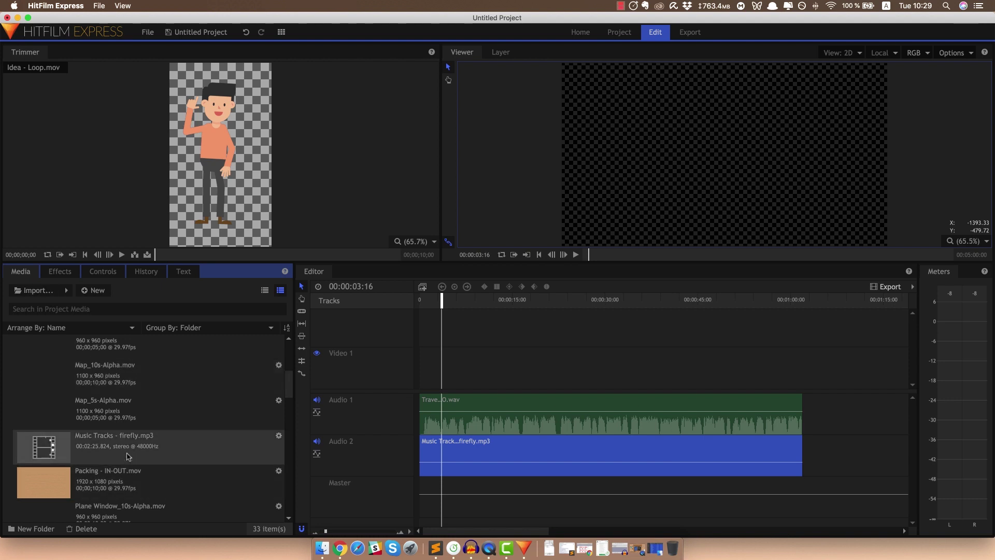
scroll(129, 456, "up", 5)
left_click(111, 389)
left_click(113, 366)
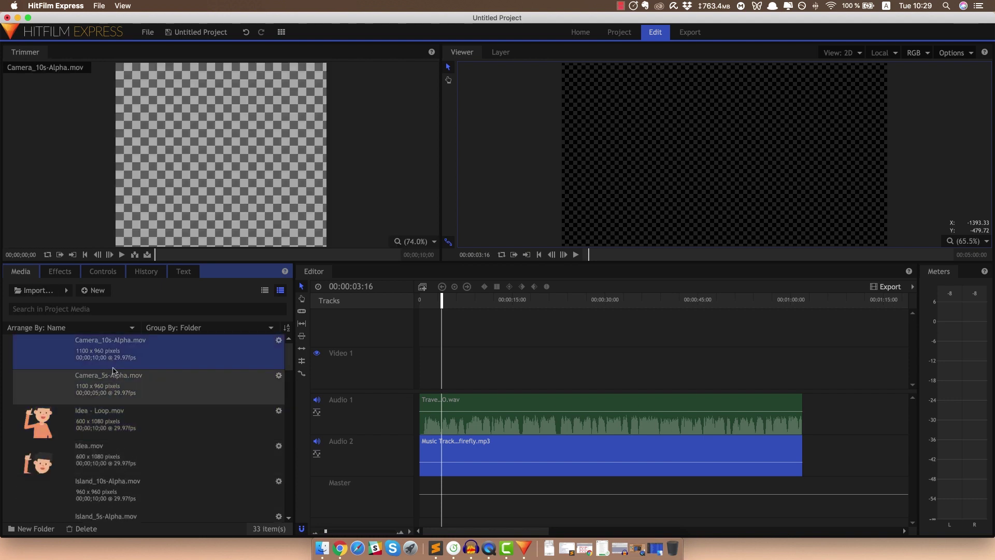
scroll(115, 405, "down", 8)
scroll(120, 449, "down", 6)
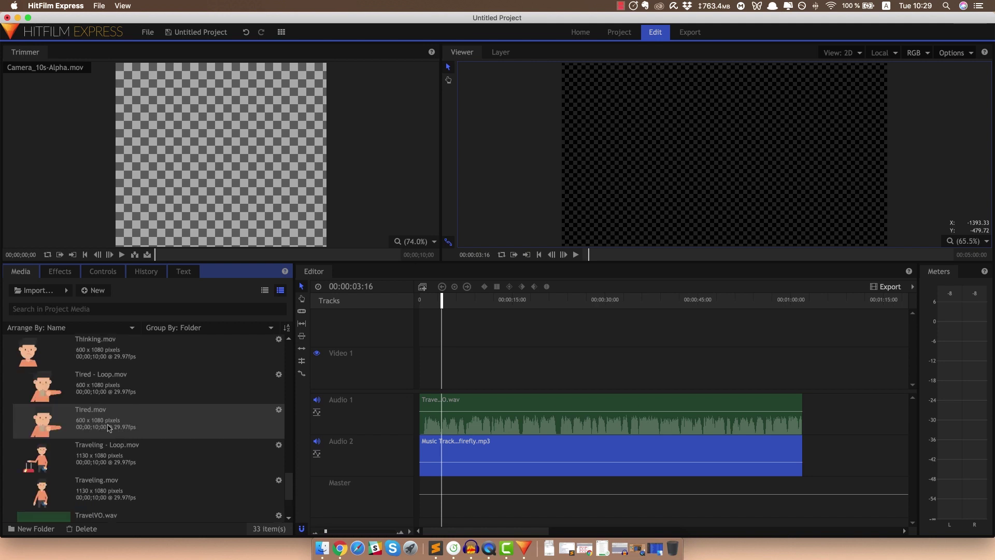
Play Tired.mov in the Trimmer, then zoom in and replay the voiceover's first line.
left_click(91, 420)
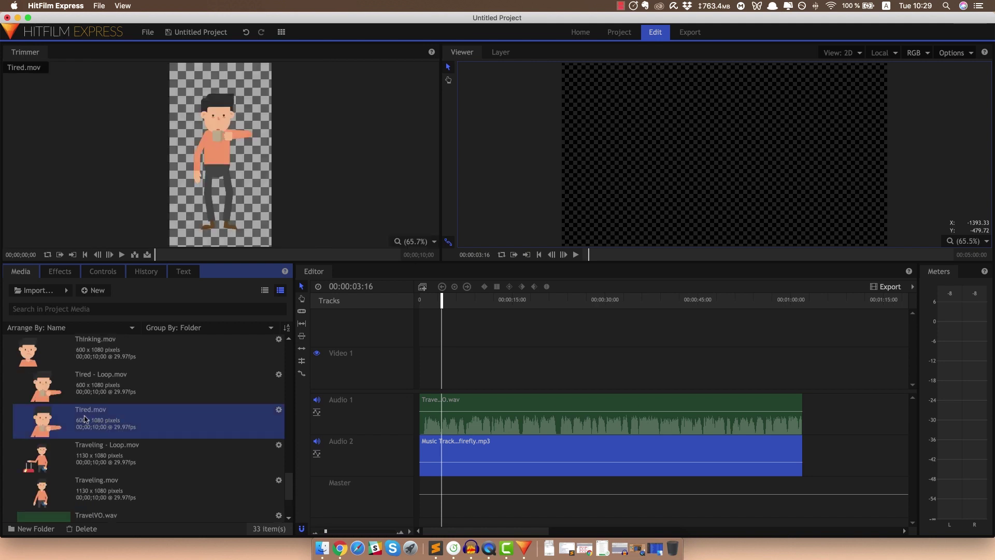
key("space")
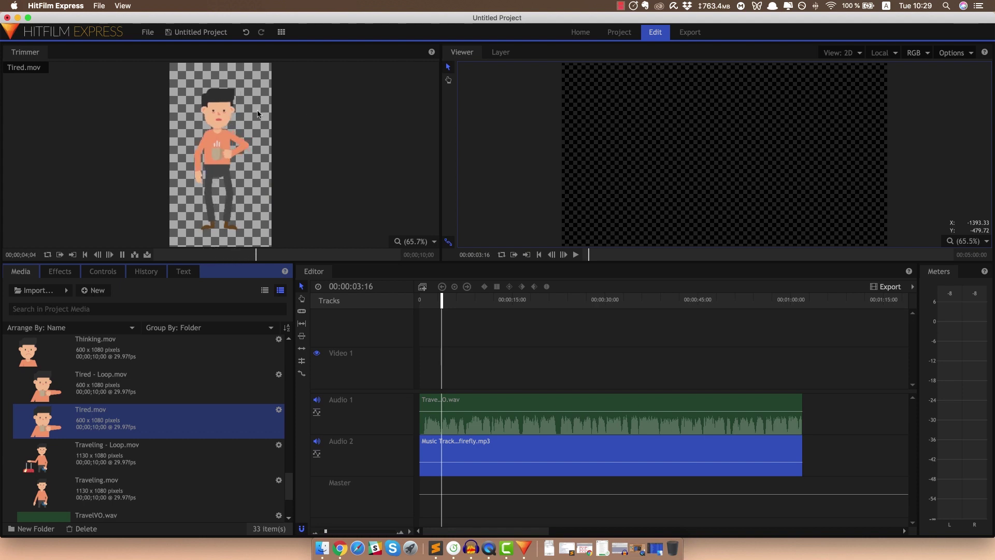
key("space")
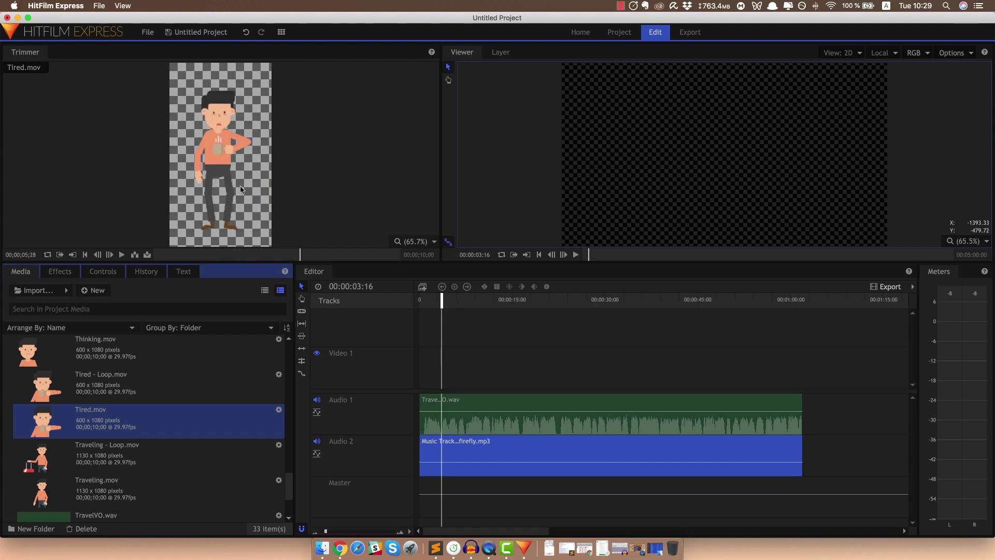
left_click(408, 534)
left_click(401, 534)
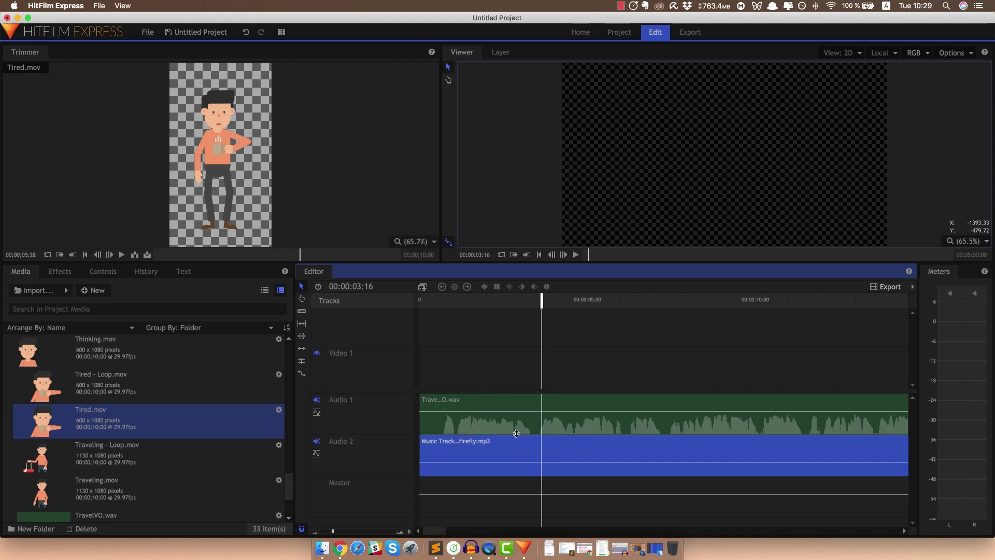
left_click(427, 304)
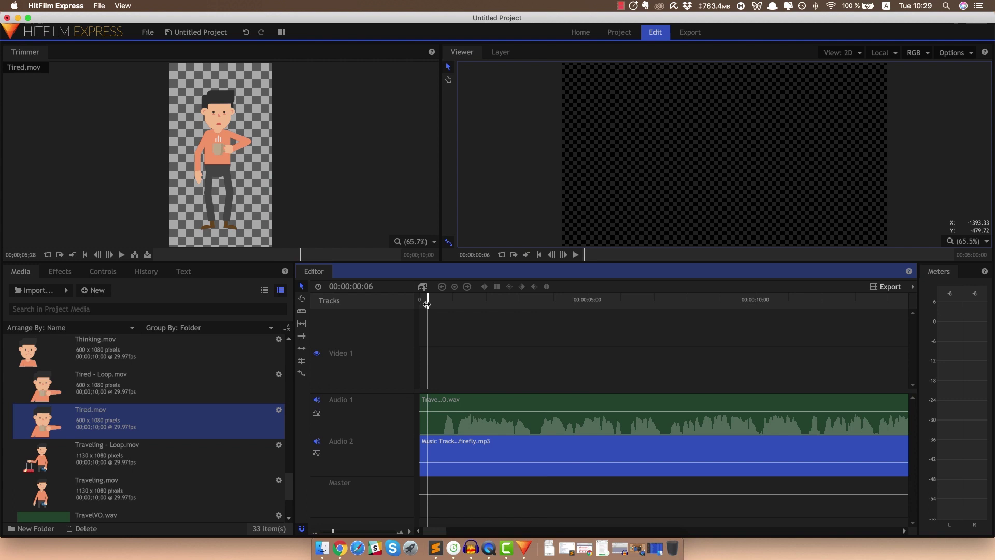
key("space")
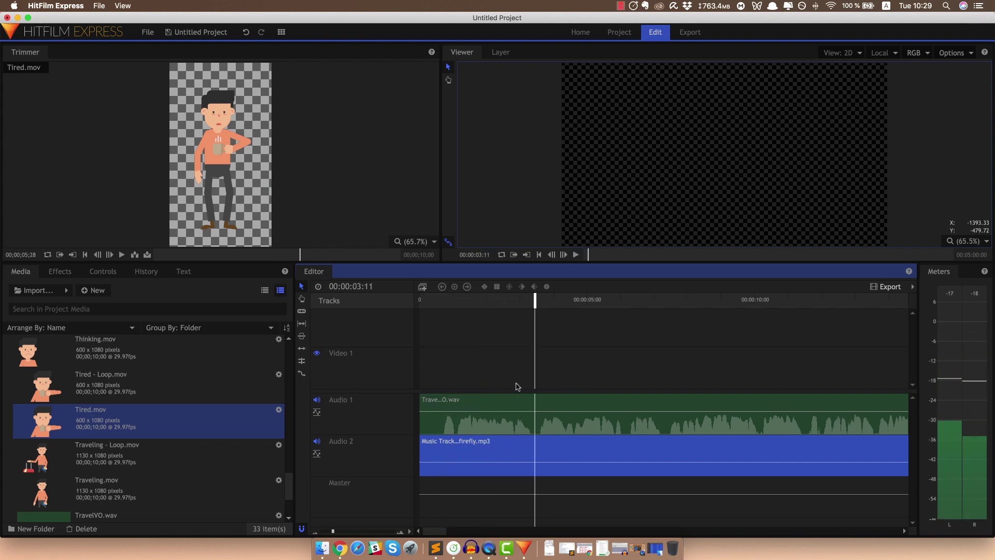
key("space")
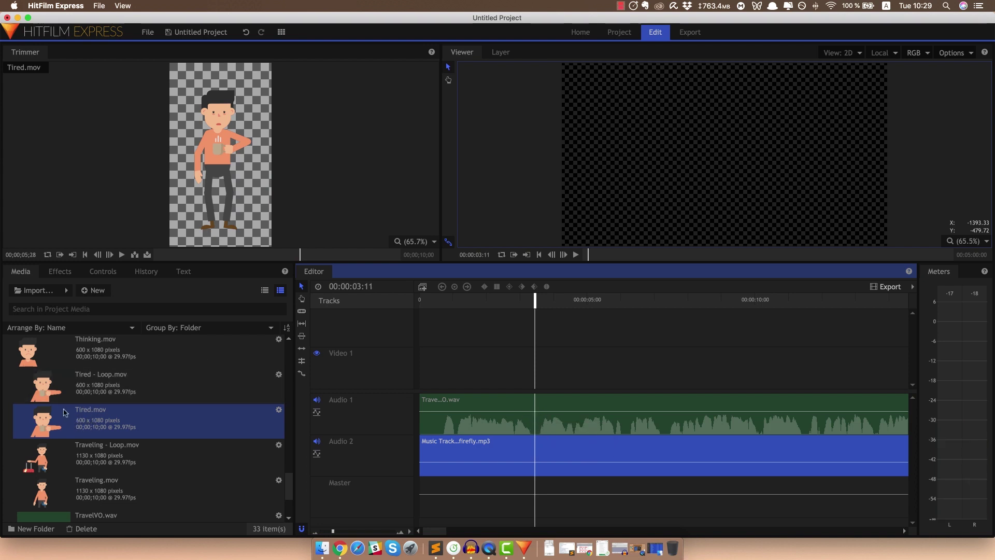
Place Tired.mov on Video 1 at 0s, trim its end to 00:00:03:11, and play to check.
left_click_drag(87, 424, 450, 380)
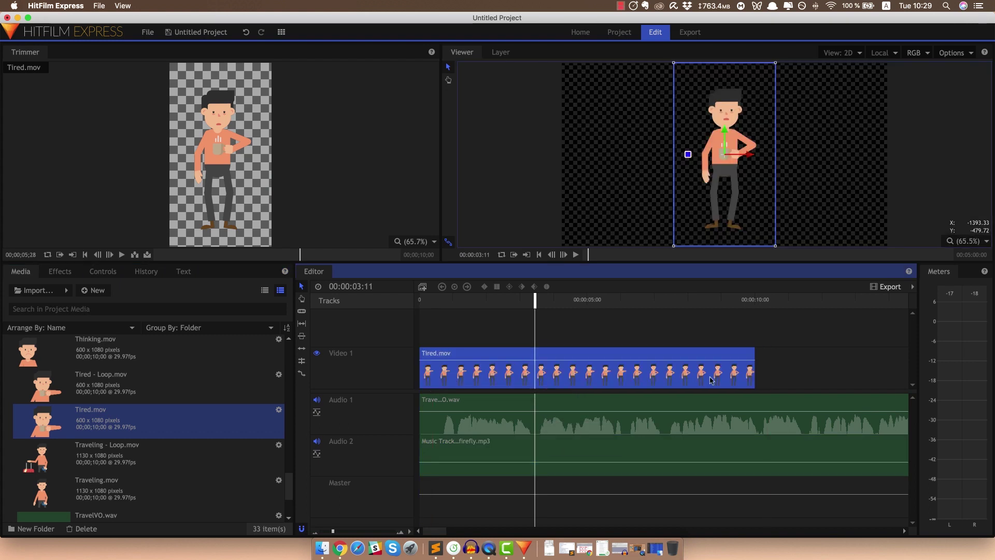
left_click_drag(760, 374, 535, 375)
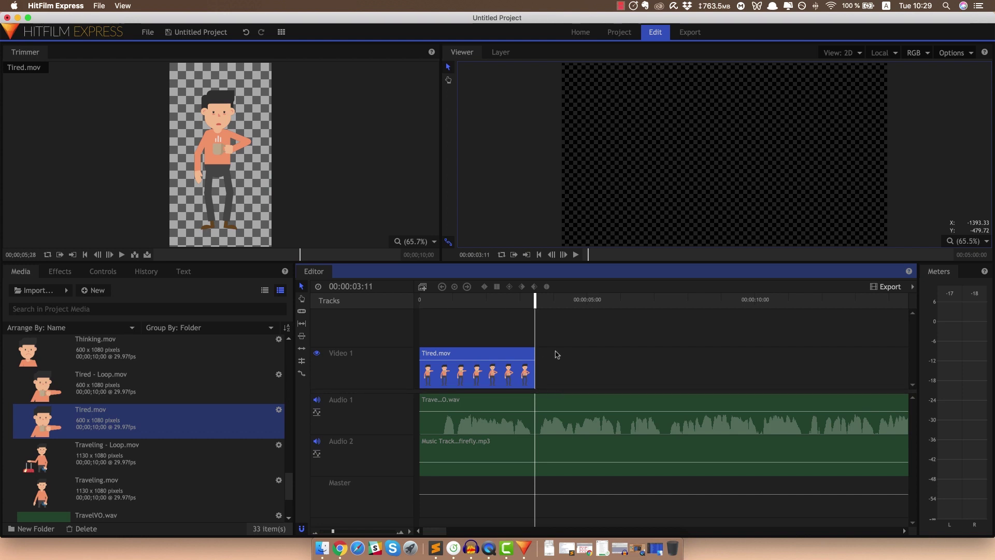
key("space")
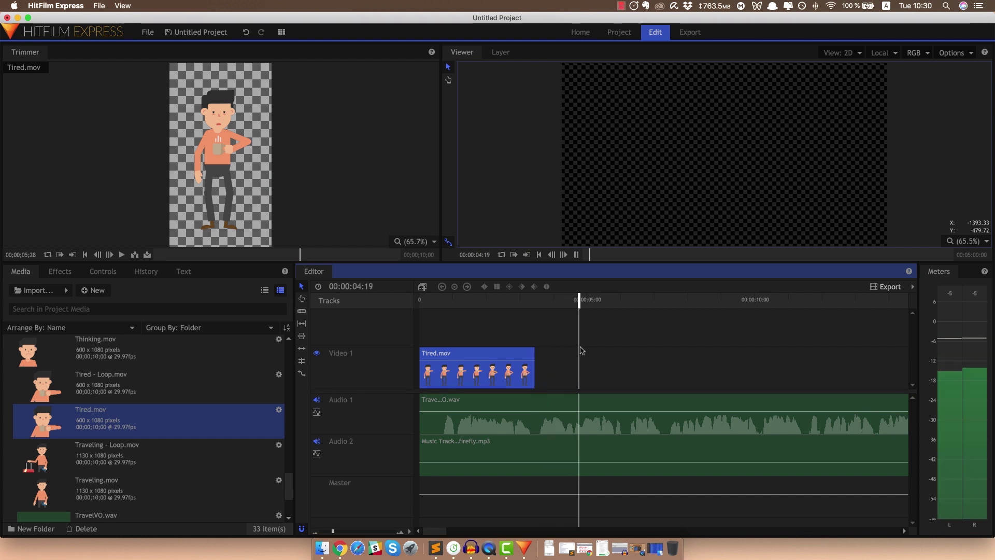
key("space")
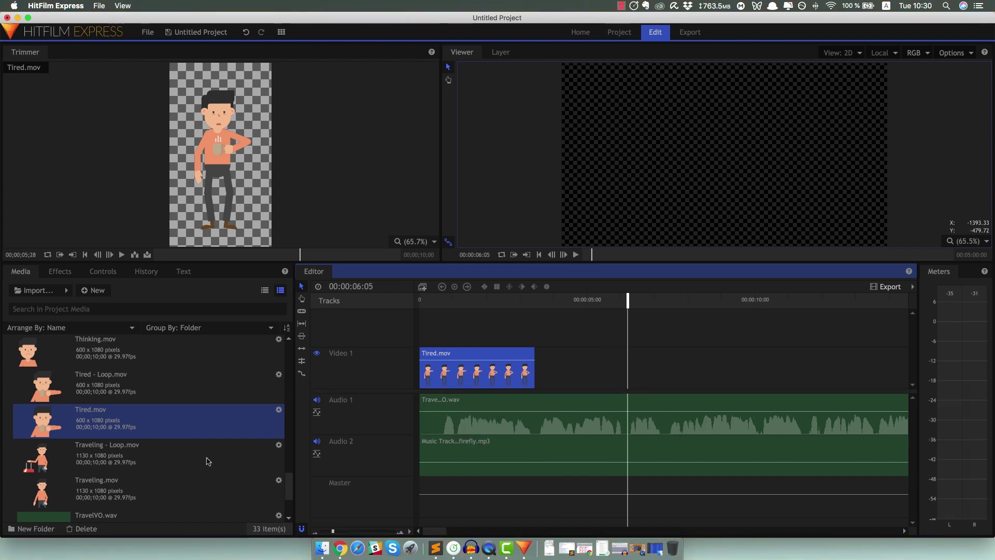
scroll(173, 451, "down", 3)
scroll(173, 448, "up", 8)
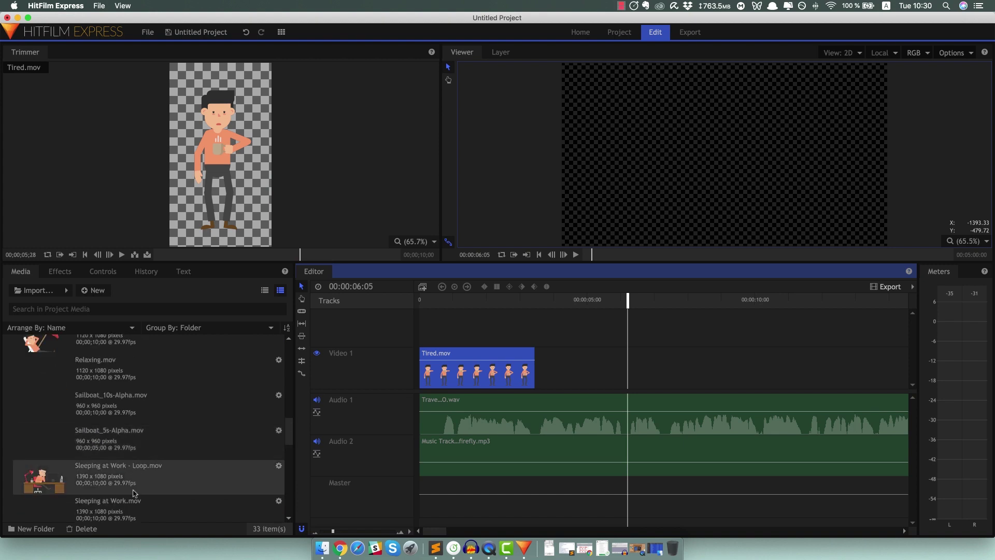
left_click(109, 508)
scroll(119, 482, "down", 3)
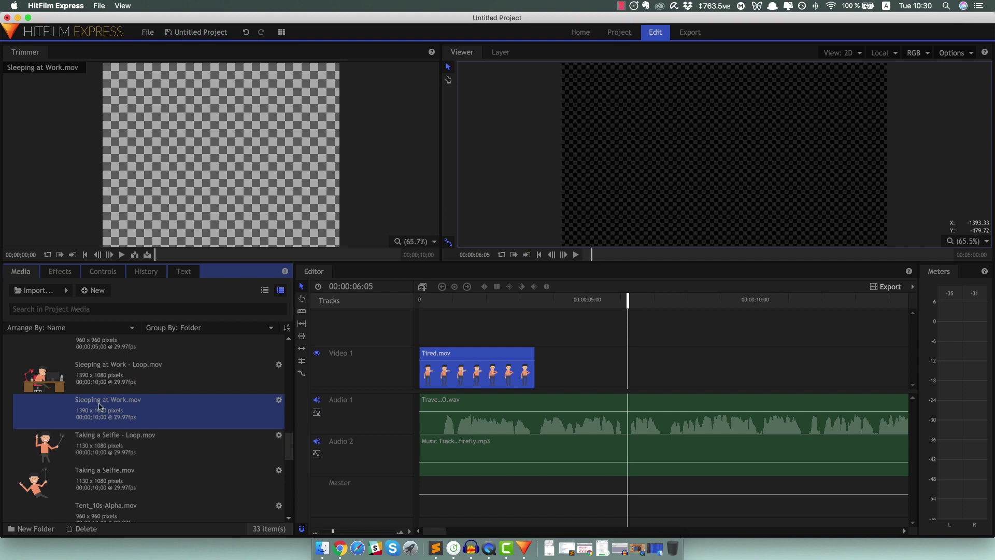
left_click_drag(235, 407, 527, 374)
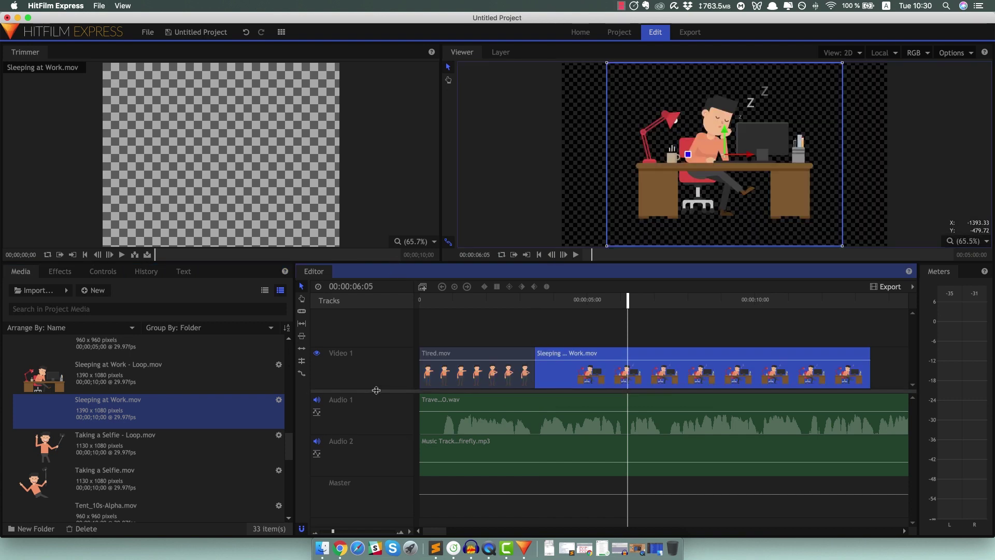
left_click_drag(375, 390, 378, 419)
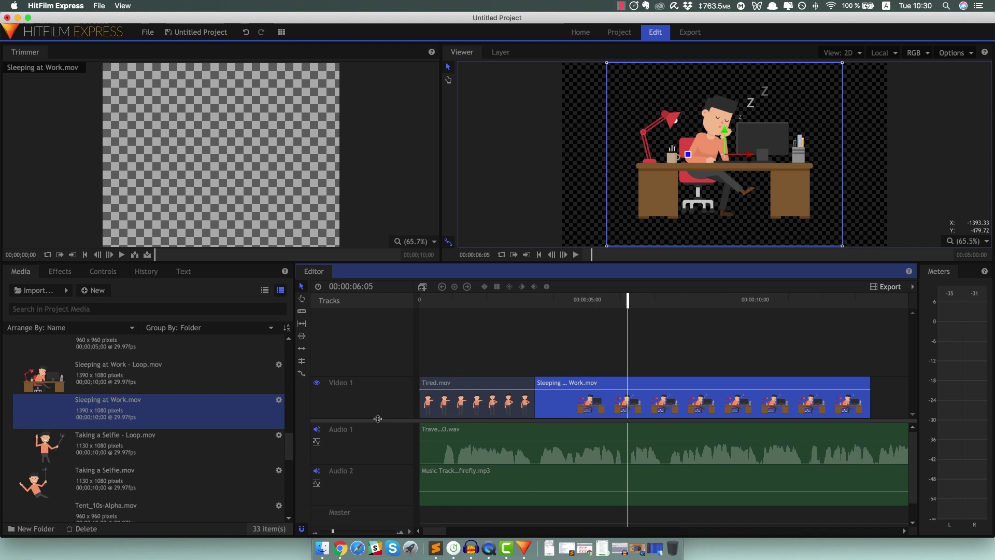
left_click_drag(873, 398, 628, 401)
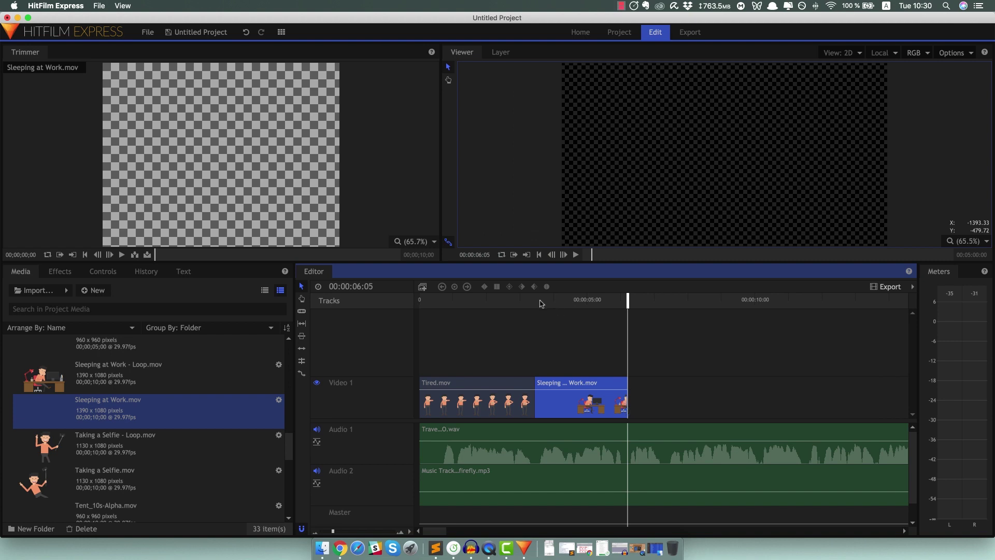
left_click(539, 301)
left_click(574, 303)
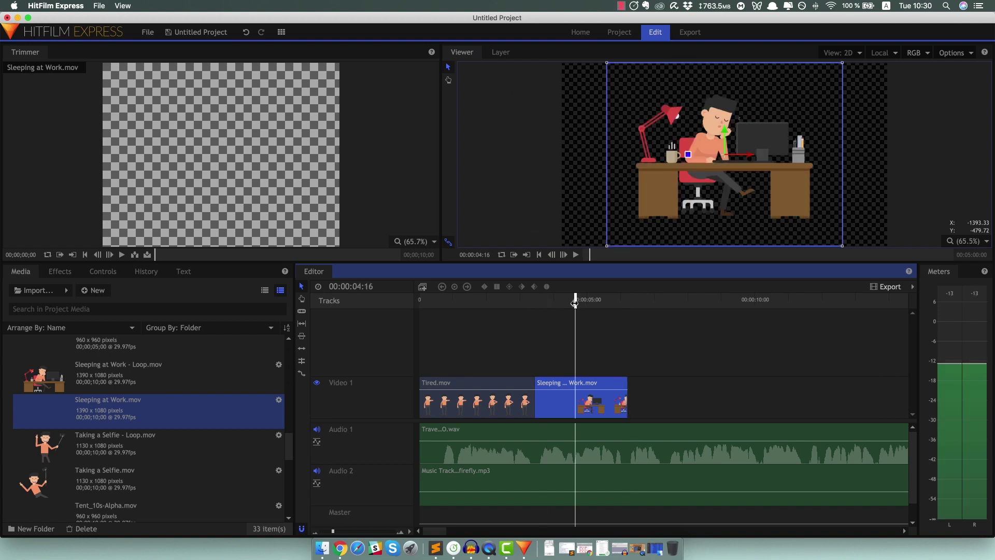
left_click(616, 338)
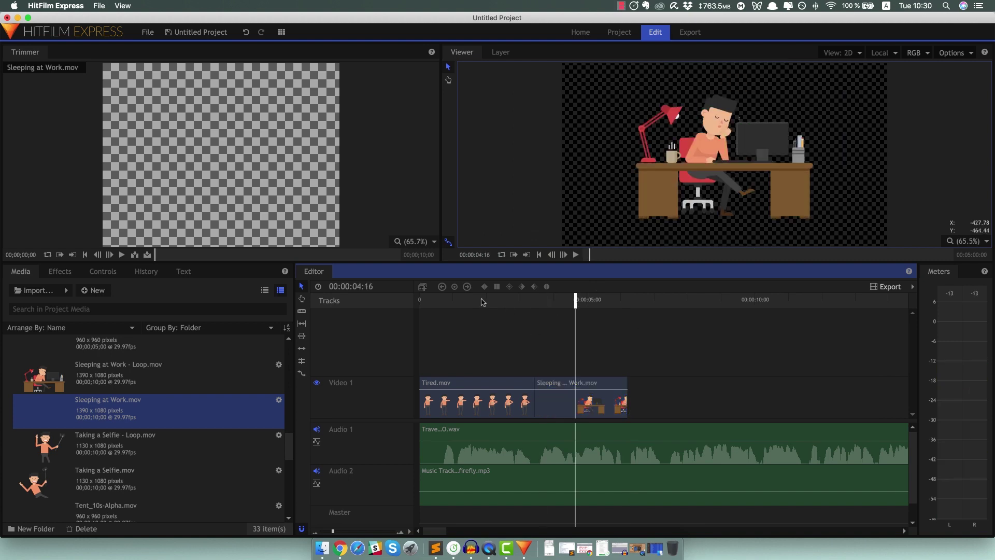
left_click(479, 304)
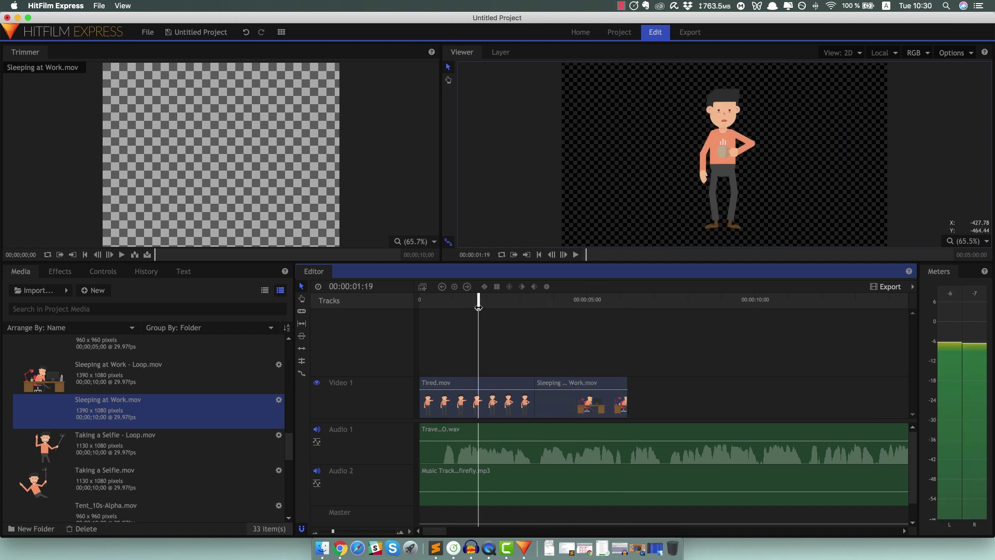
left_click(586, 306)
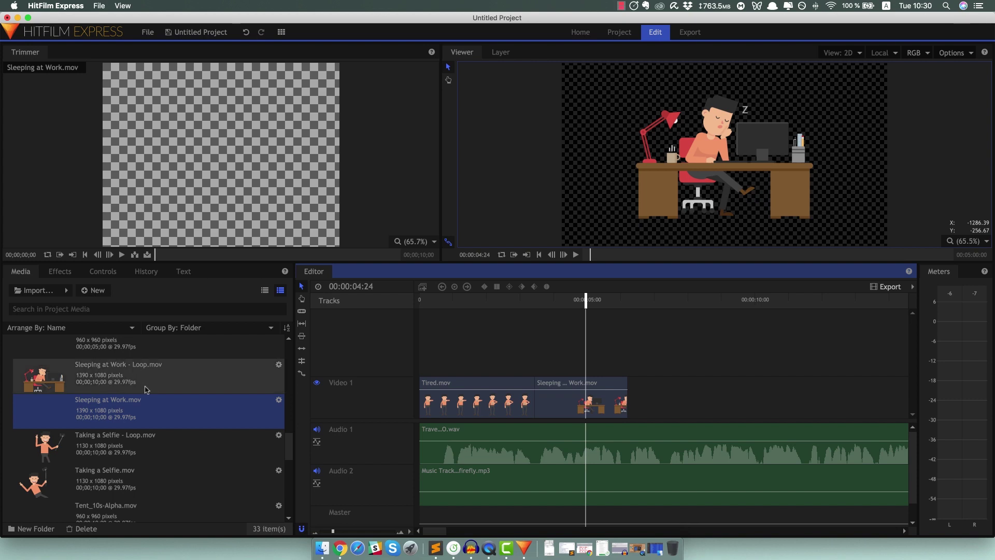
Create a new 1920×1080 light peach plane named 'background' in the media list.
scroll(146, 389, "up", 8)
left_click(86, 291)
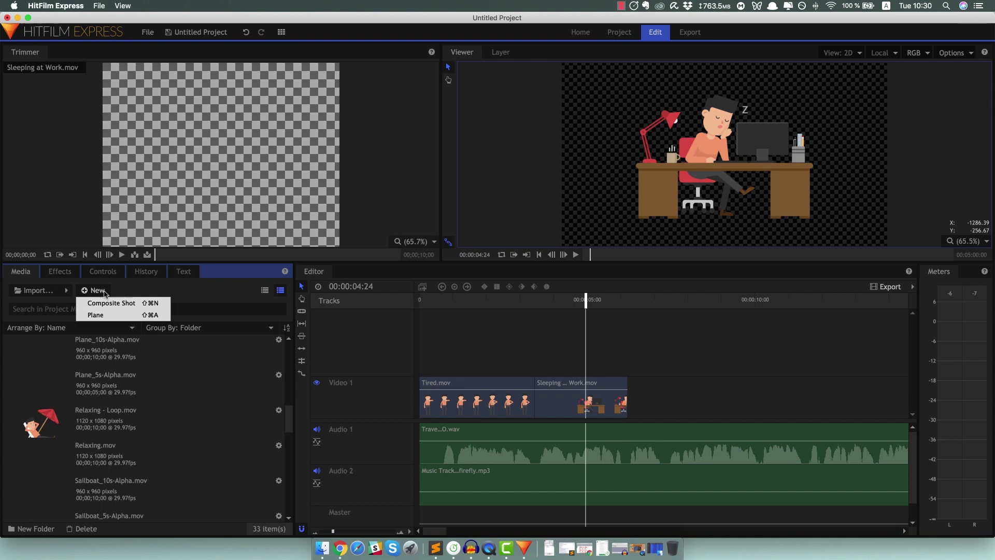
left_click(108, 316)
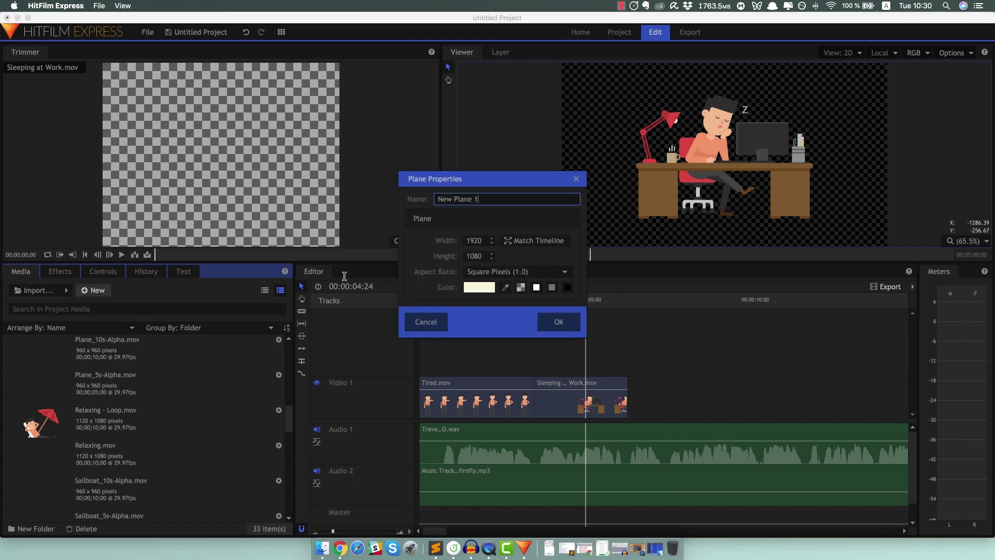
type("background")
left_click(484, 288)
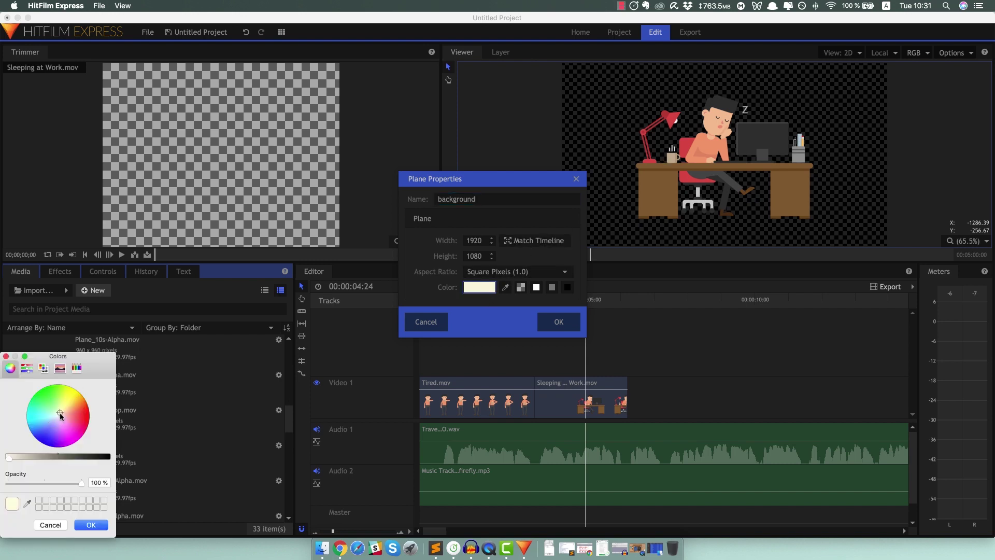
left_click_drag(61, 415, 64, 416)
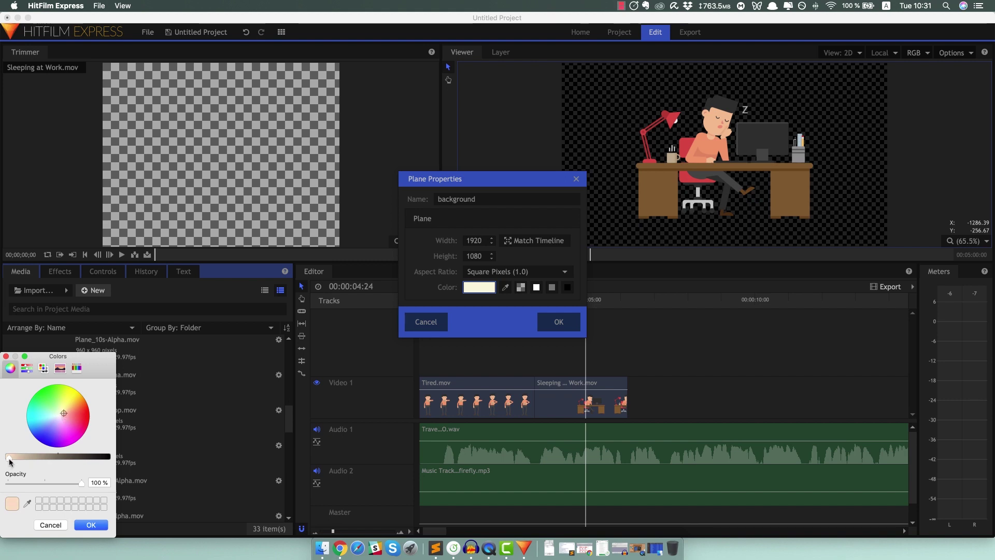
left_click(91, 526)
left_click(560, 322)
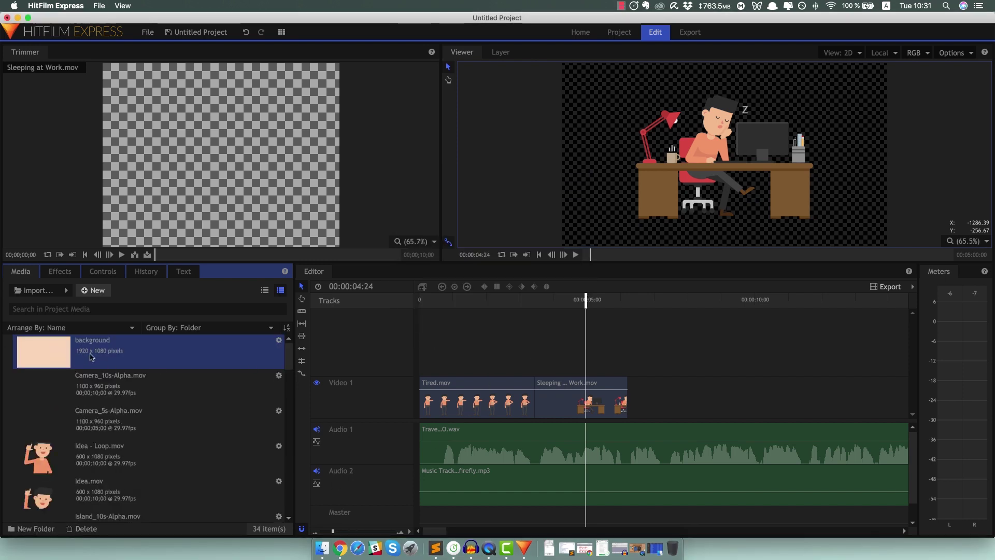
Drop the background plane onto the timeline and insert a new Video 2 track.
left_click_drag(88, 357, 680, 415)
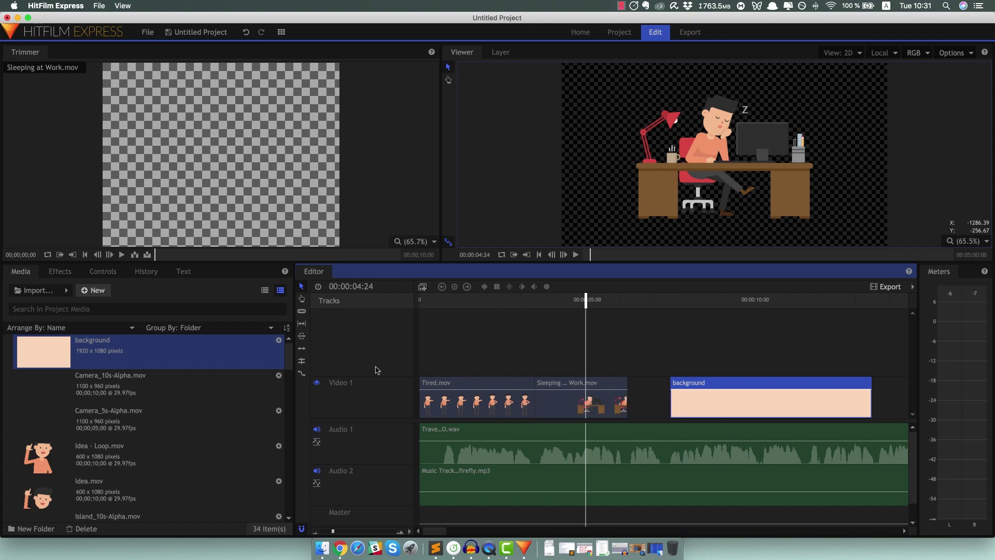
right_click(342, 357)
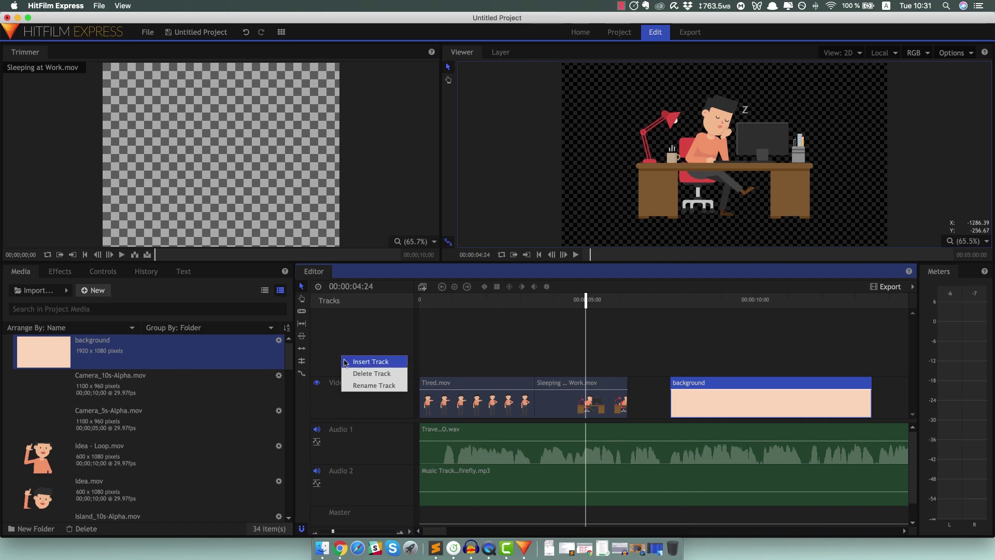
left_click(356, 363)
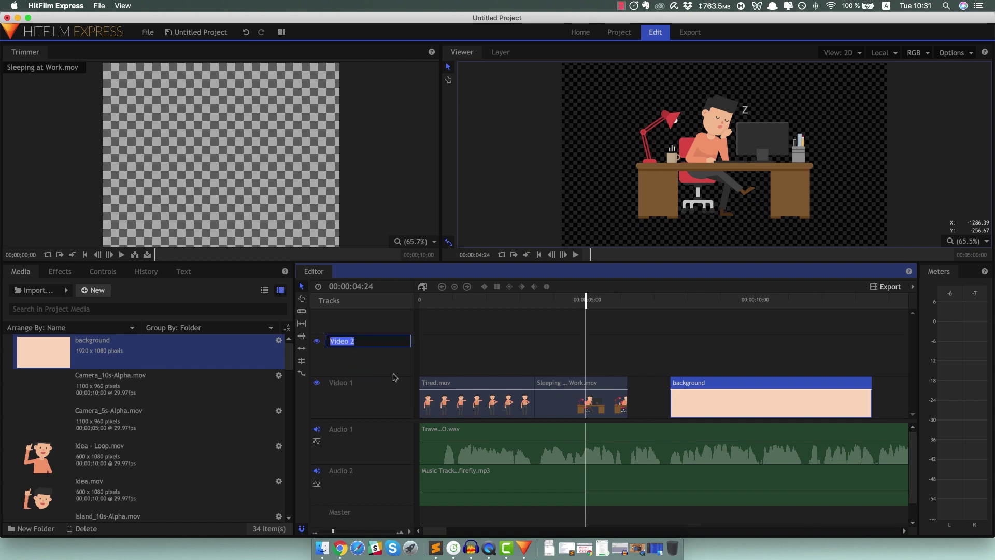
left_click(442, 367)
Move the Tired and Sleeping clips to Video 2 and fit the background from 0 to 6:05.
left_click(453, 397)
left_click_drag(648, 369, 447, 357)
left_click(638, 399)
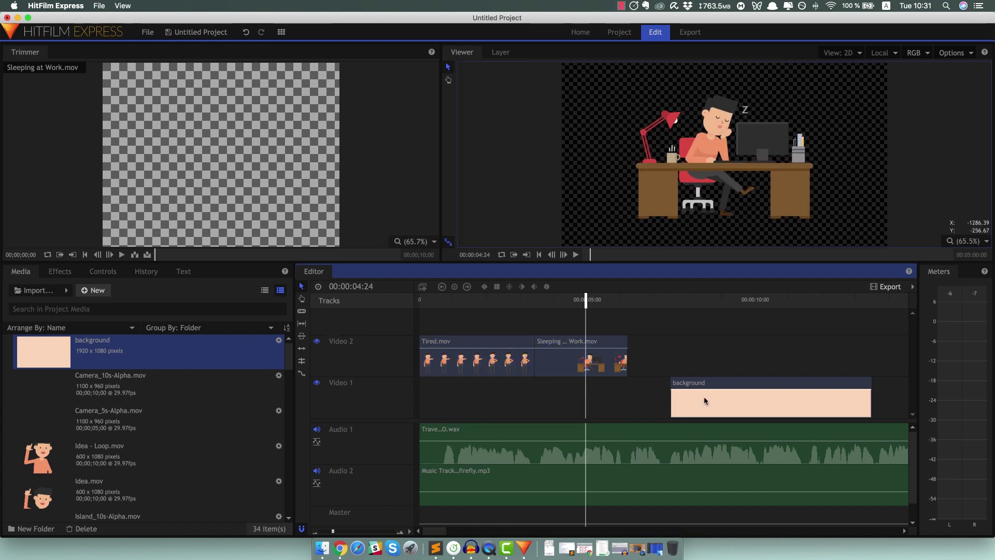
left_click_drag(704, 401, 438, 410)
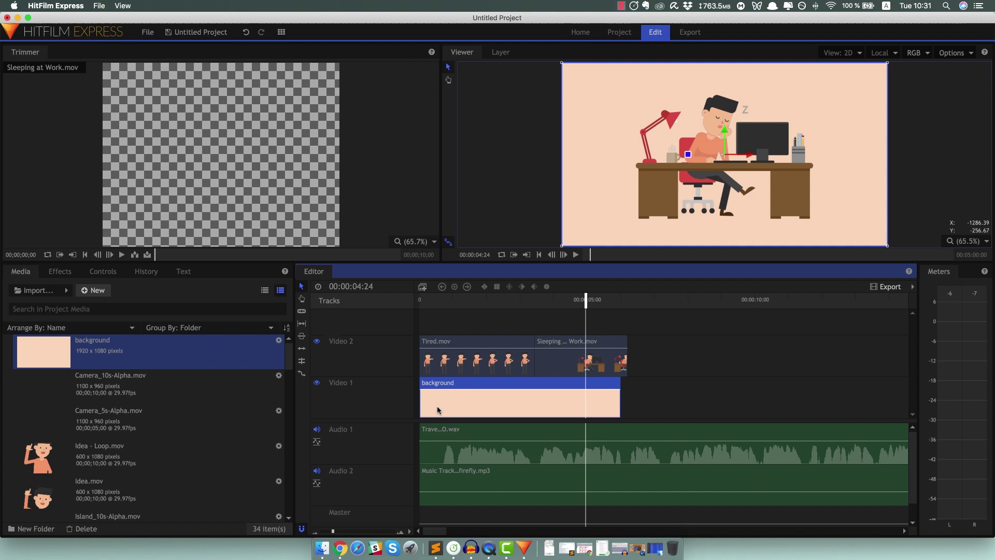
left_click_drag(622, 397, 627, 391)
Recolour the background plane to pale yellow through its Properties colour picker.
left_click(491, 321)
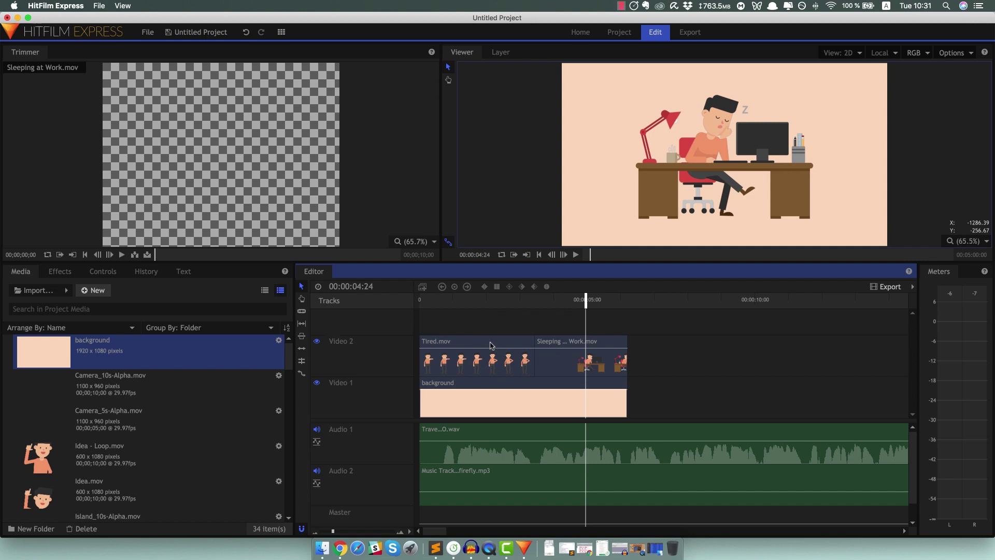
left_click(90, 345)
right_click(46, 348)
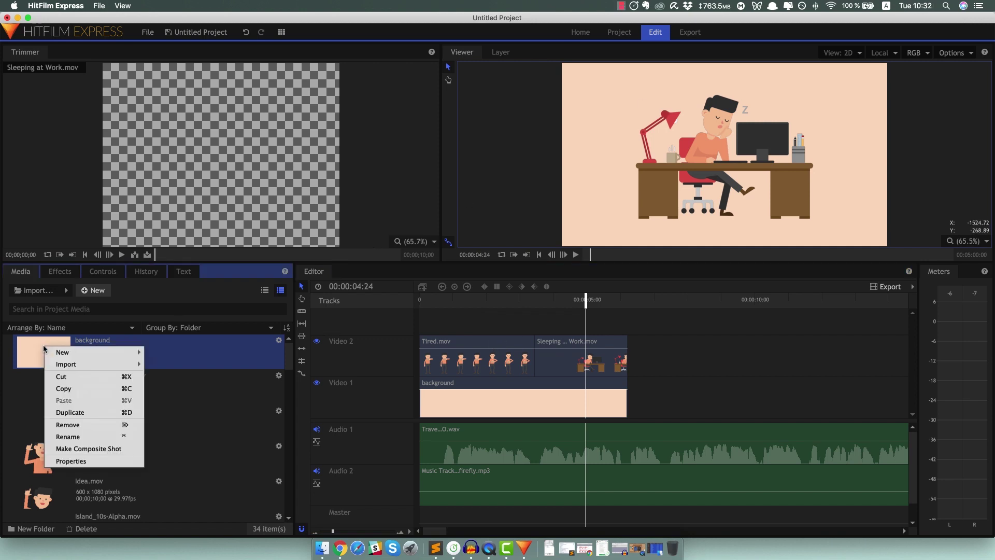
left_click(78, 461)
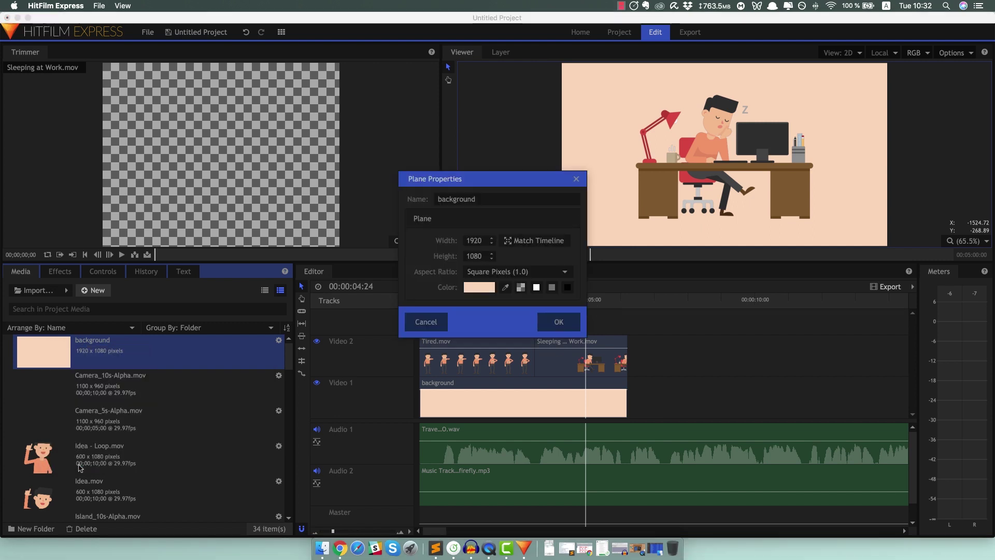
left_click(479, 288)
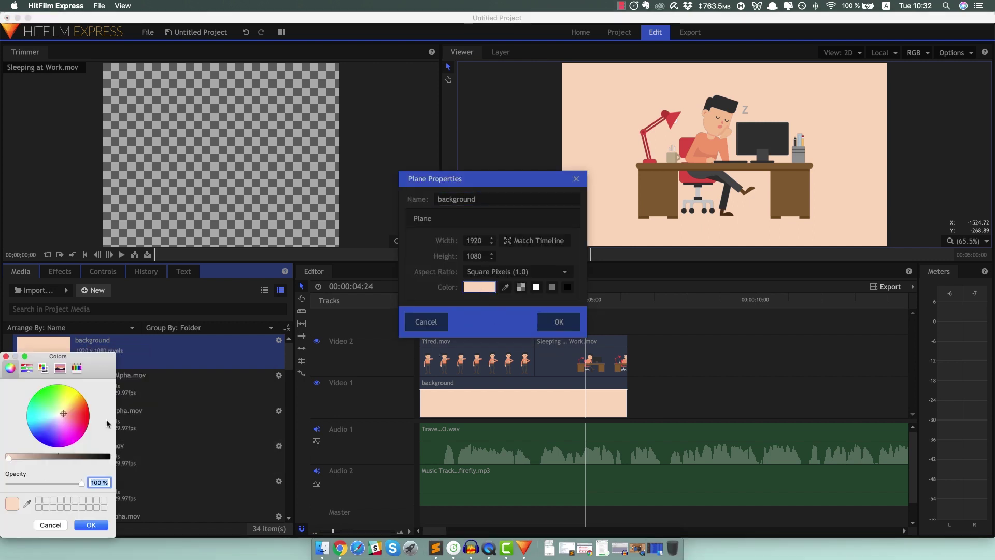
left_click_drag(63, 415, 62, 414)
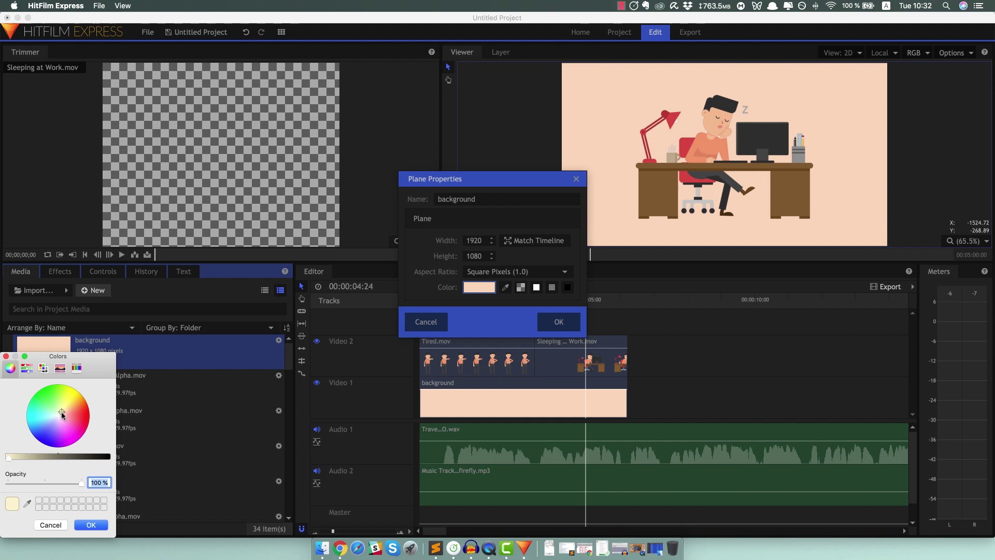
left_click(90, 525)
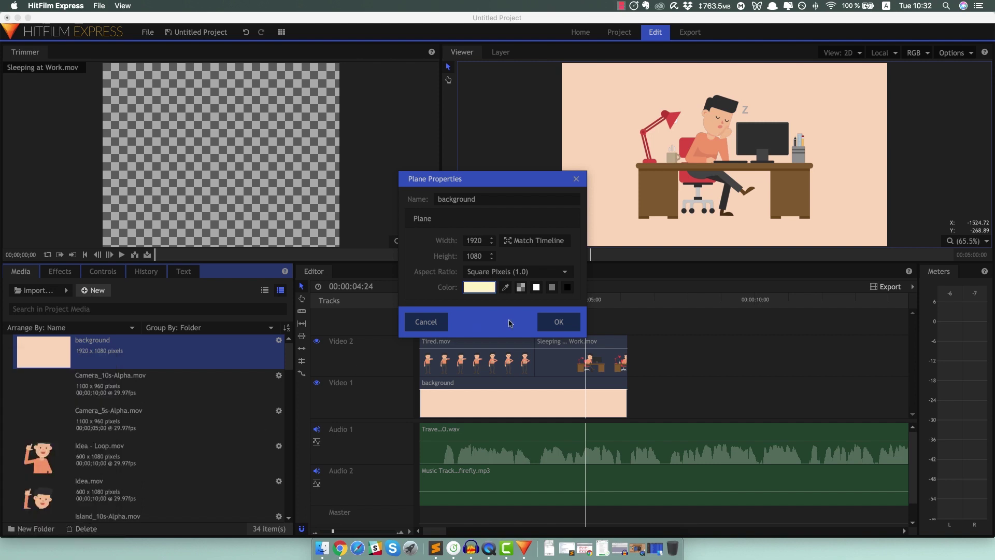
left_click(556, 322)
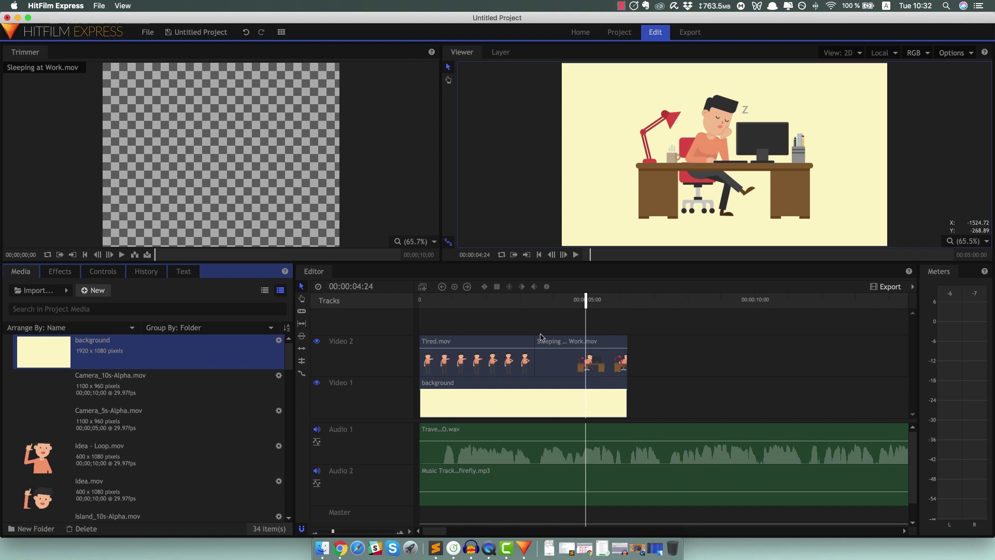
Re-tint the background plane to a cream tone and preview it at 00:00:01:04.
right_click(55, 353)
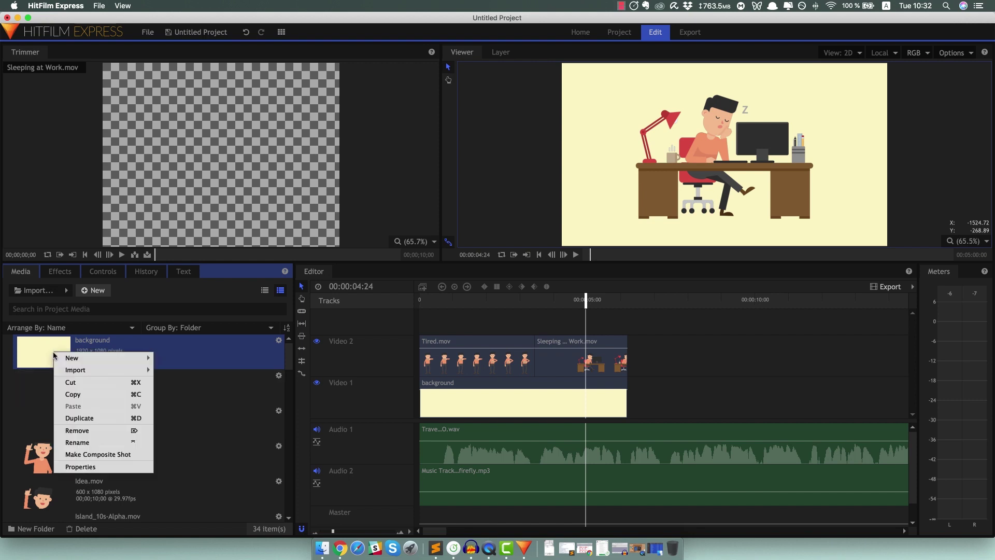
left_click(83, 467)
left_click(482, 288)
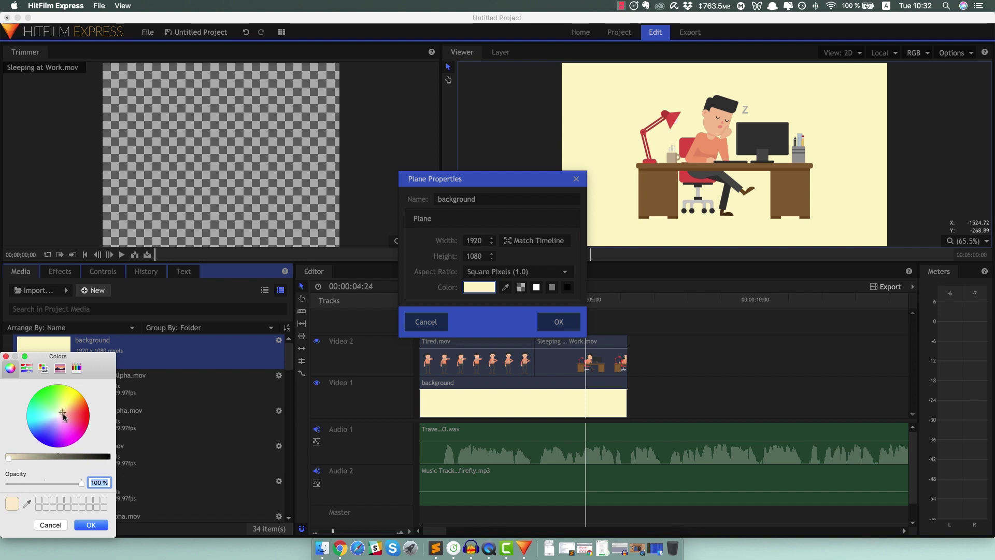
left_click(91, 526)
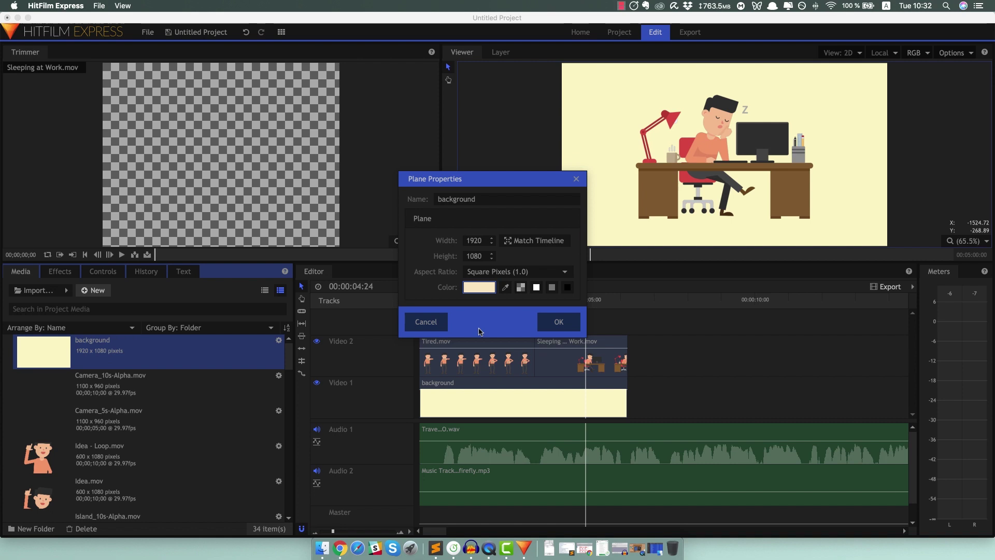
left_click(567, 325)
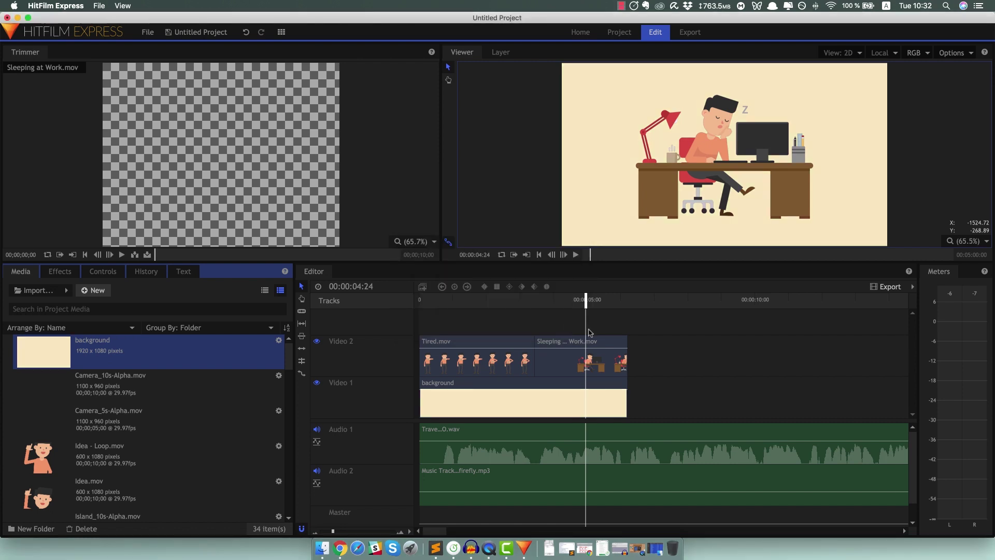
left_click(461, 313)
left_click(458, 299)
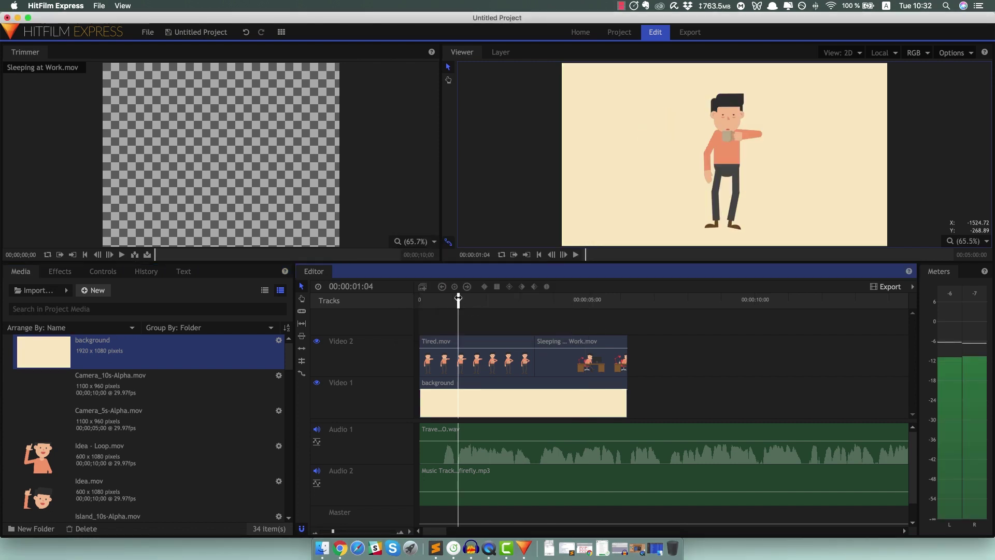
left_click(507, 303)
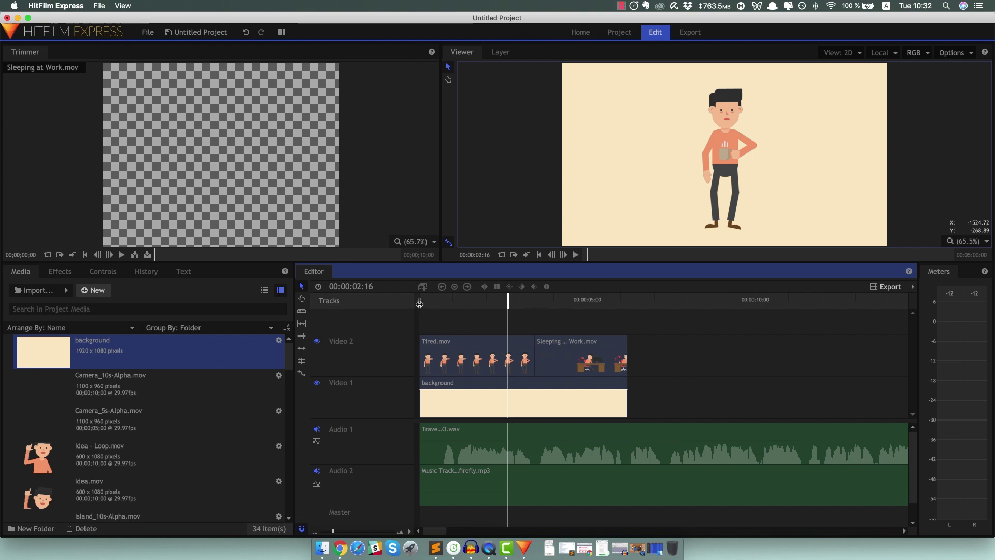
mouse_move(434, 300)
left_mouse_down()
mouse_move(447, 301)
mouse_move(420, 299)
left_mouse_up()
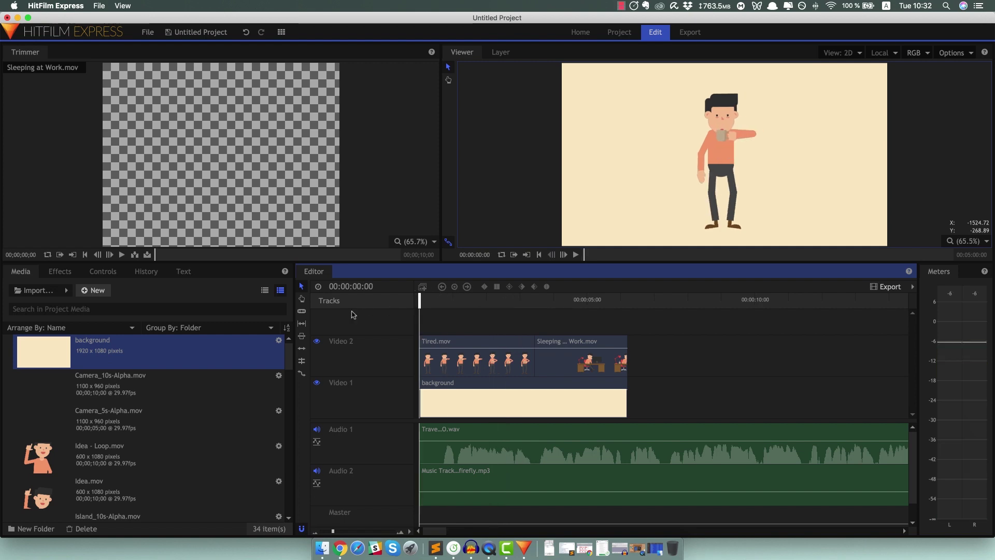
key("space")
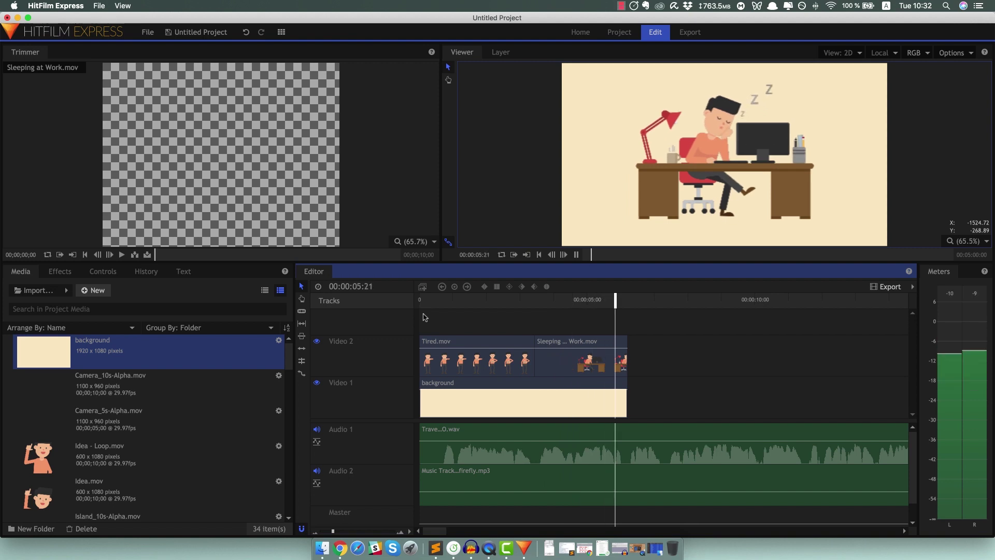
key("space")
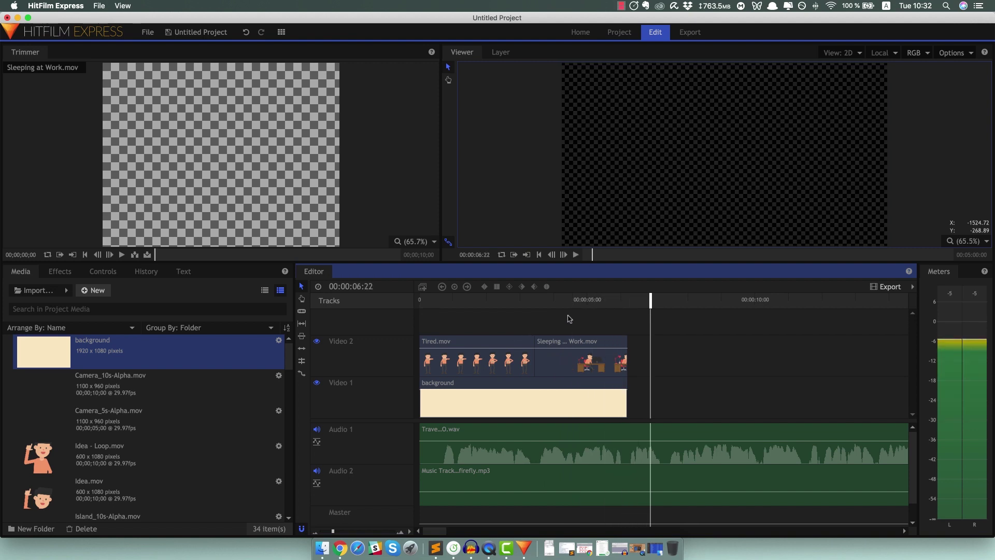
left_click(584, 301)
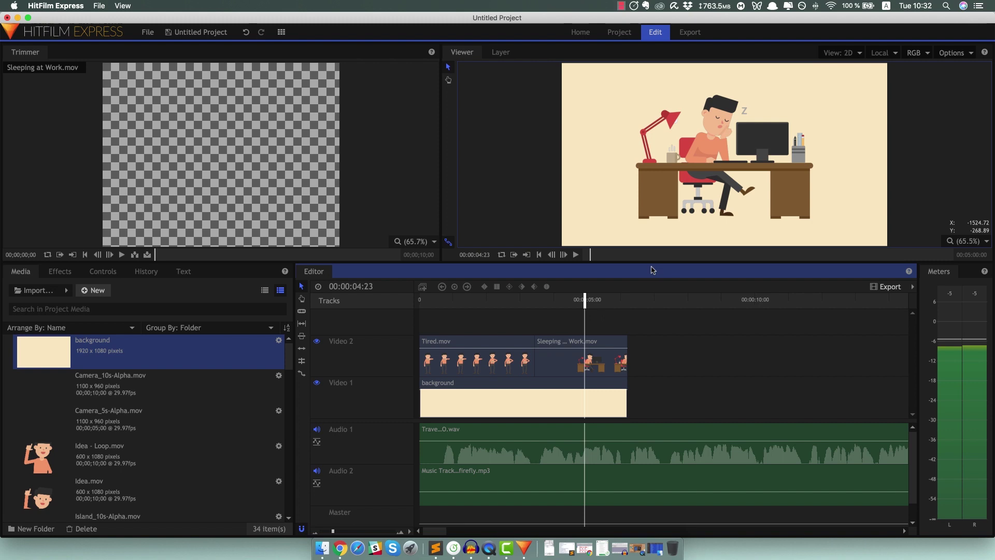
Open and close the viewer playback settings without changing them.
left_click(968, 54)
mouse_move(959, 86)
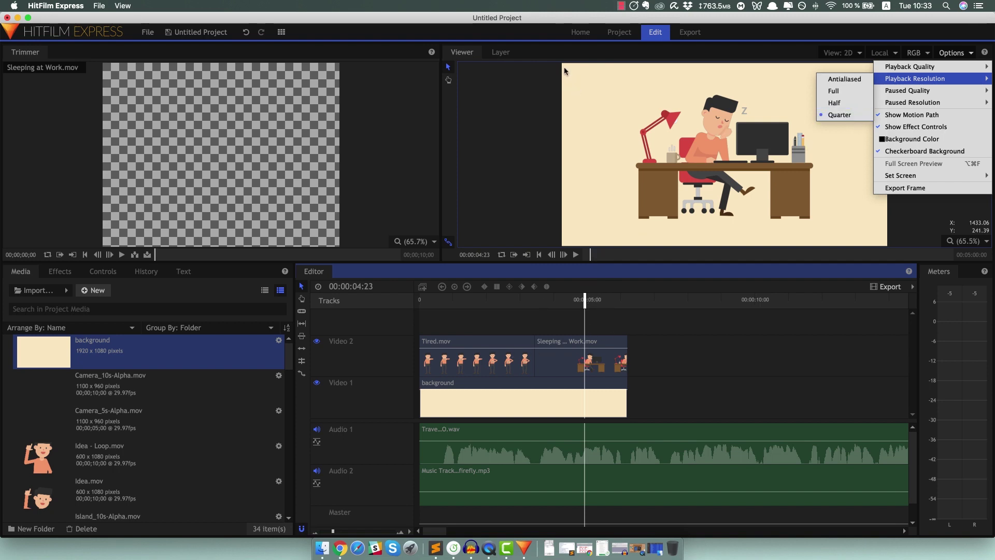
left_click(559, 27)
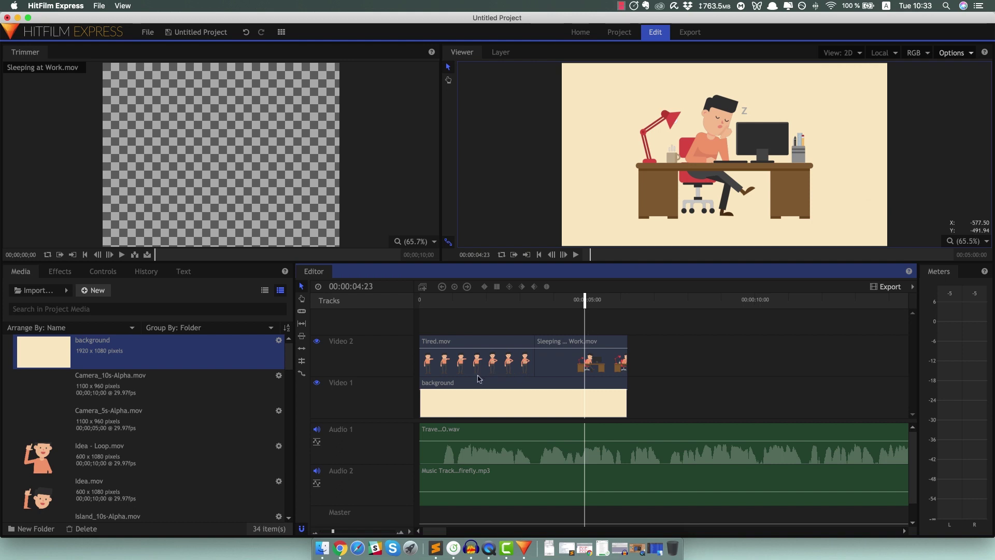
left_click(953, 53)
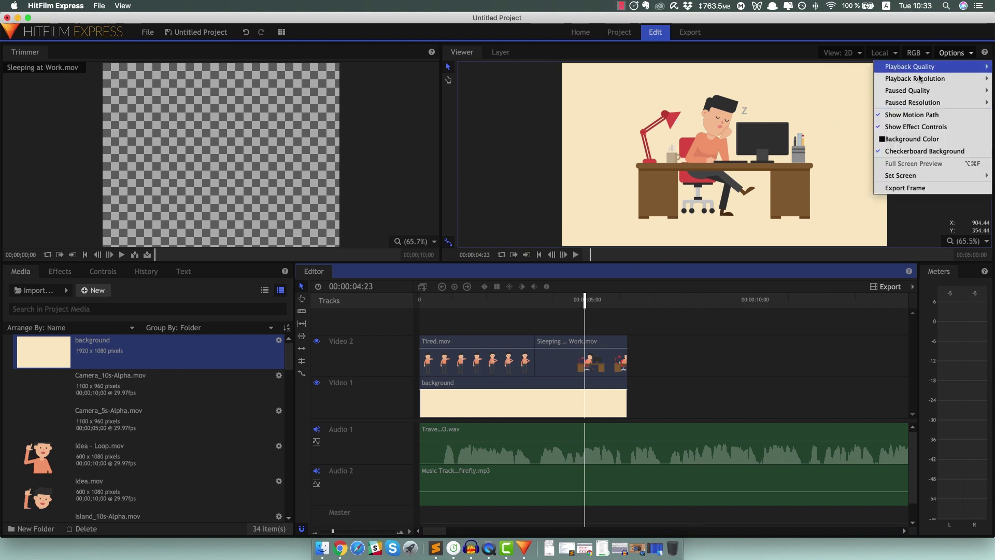
left_click(487, 21)
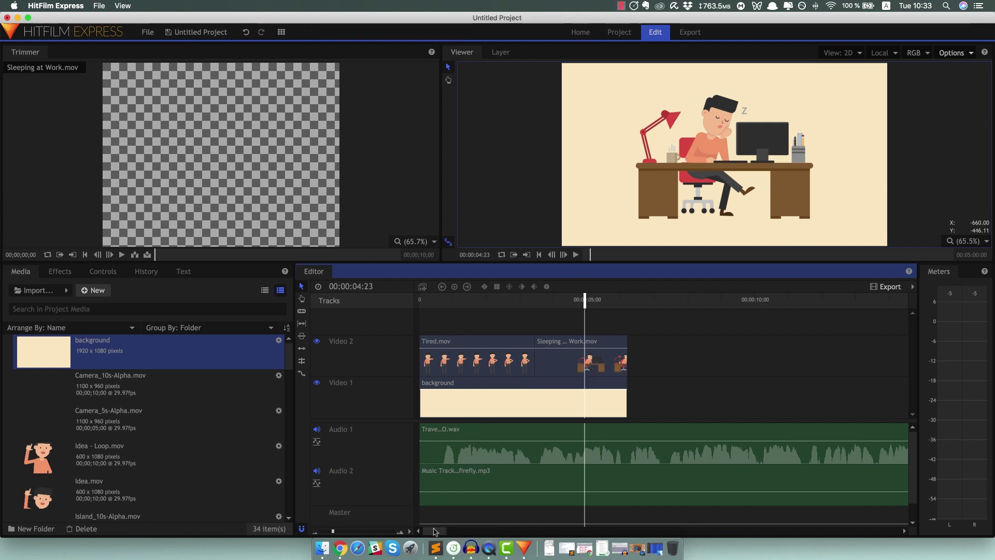
Mark 7:15 with the playhead and place Thinking.mov on Video 2 after Sleeping at Work.
left_click_drag(435, 531, 439, 531)
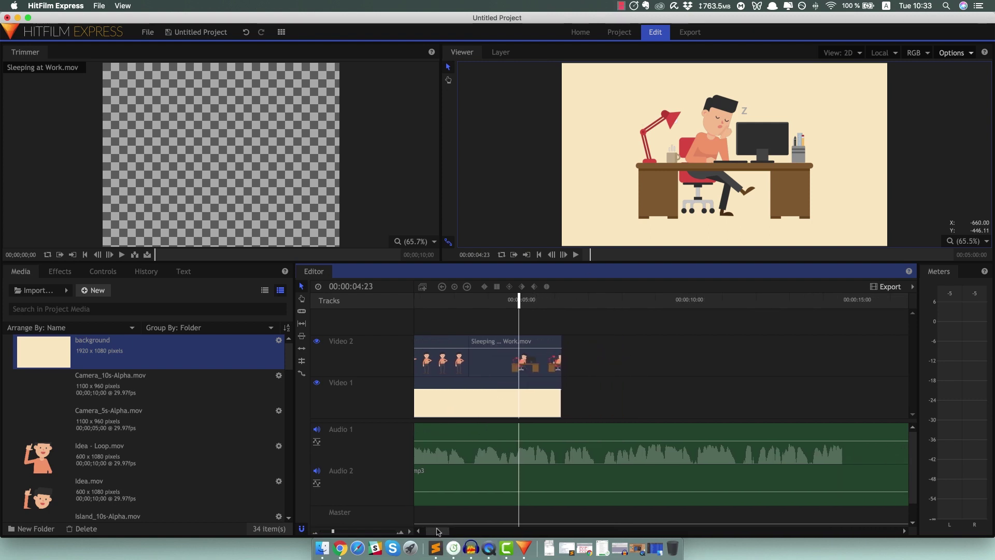
left_click(560, 302)
key("space")
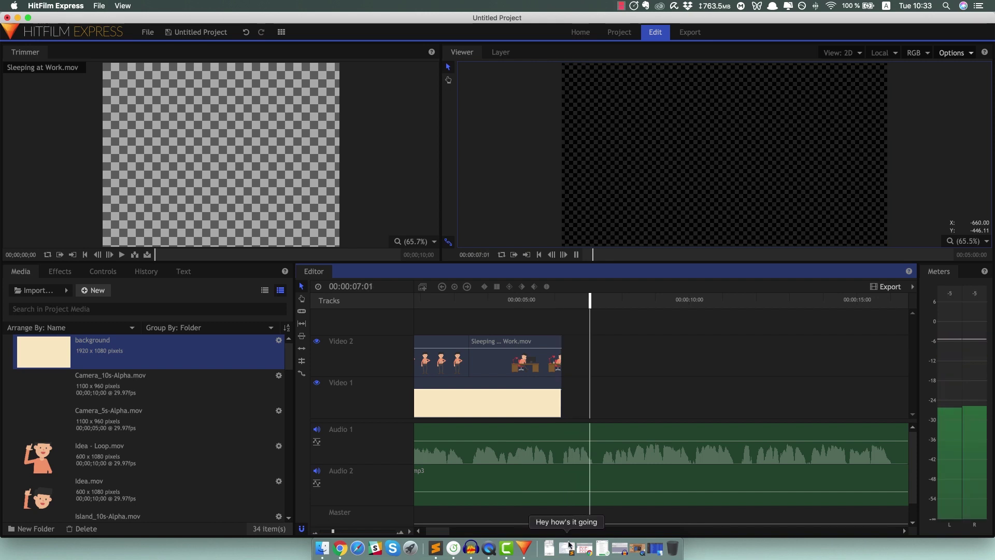
key("space")
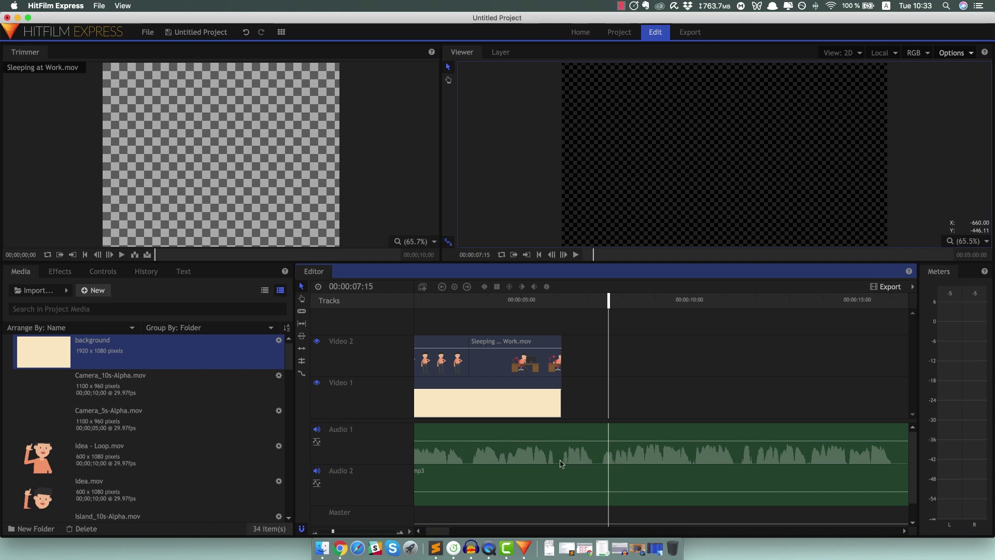
scroll(127, 454, "down", 10)
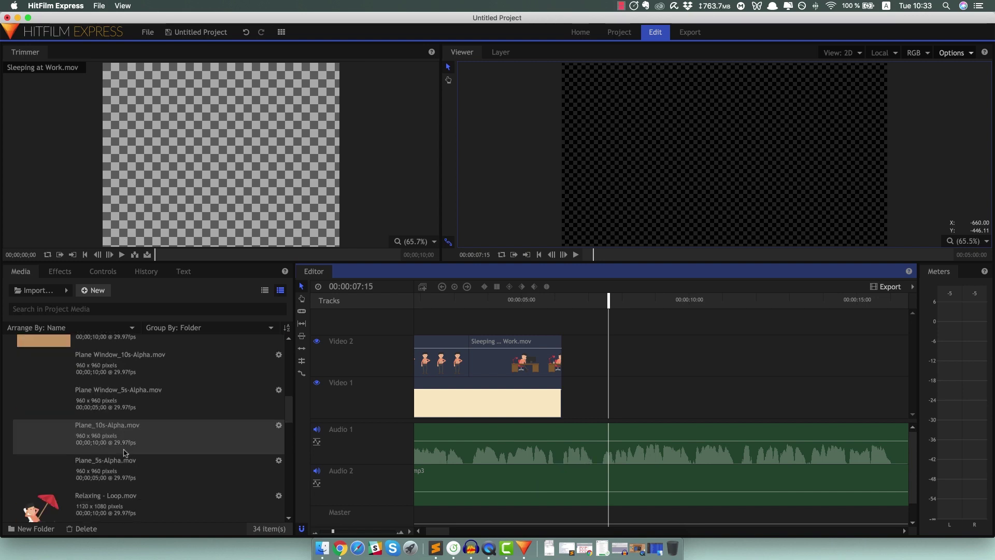
scroll(124, 453, "down", 10)
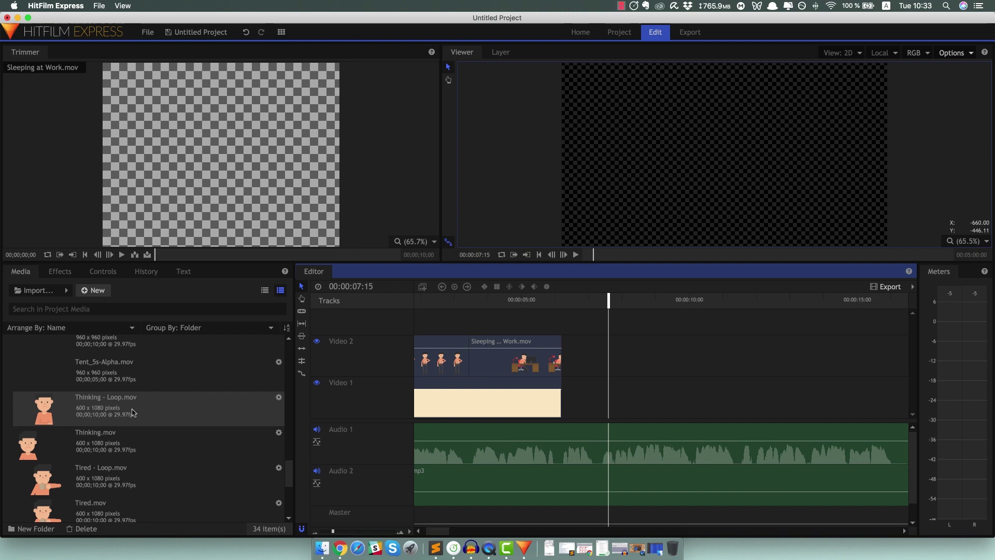
left_click(104, 441)
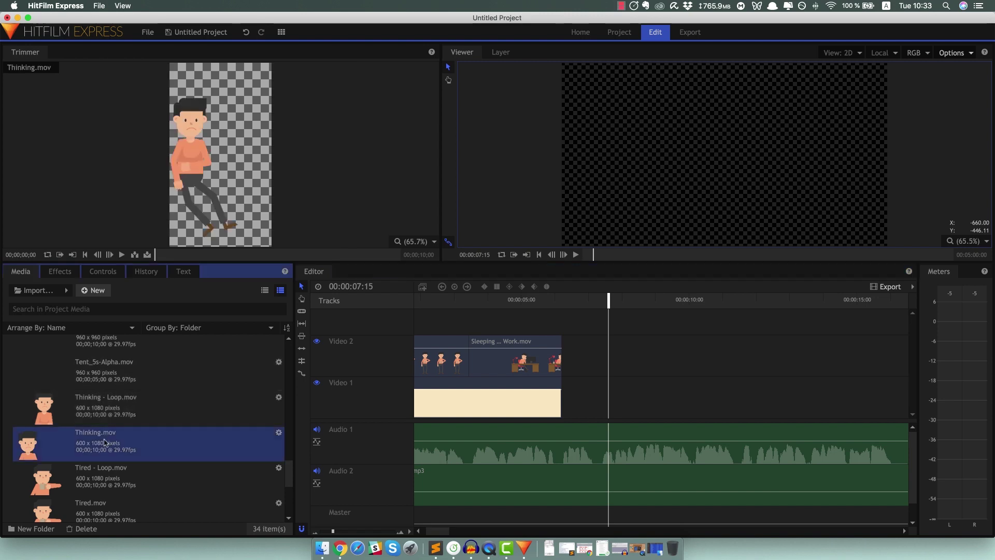
left_click_drag(89, 445, 596, 366)
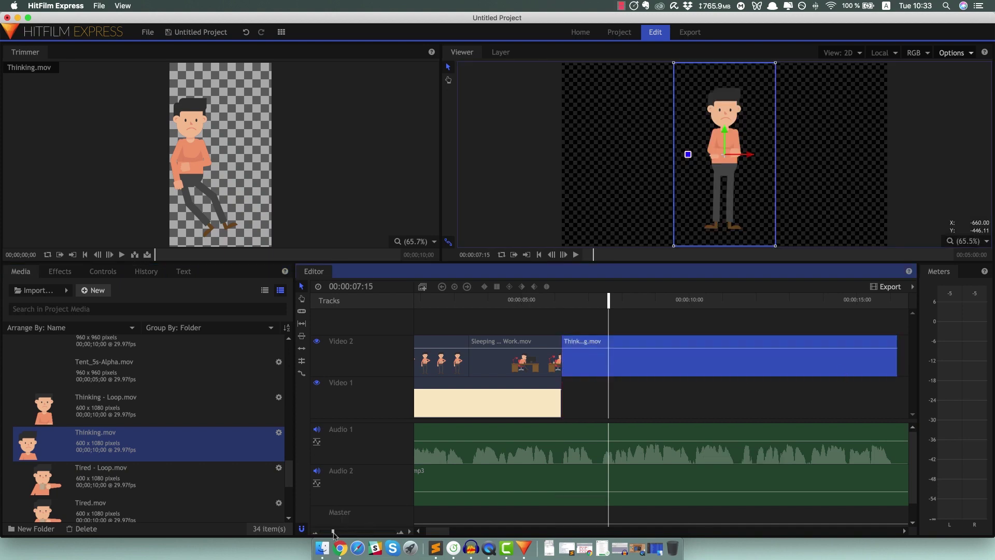
Trim the Thinking clip to end at the playhead and extend the background clip to 24 seconds.
left_click_drag(332, 534, 330, 534)
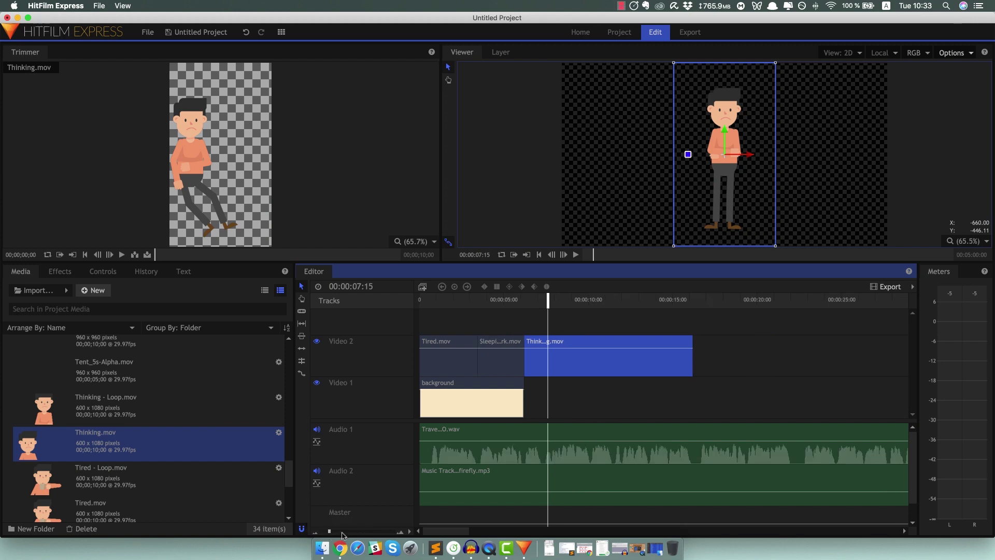
left_click_drag(706, 362, 548, 357)
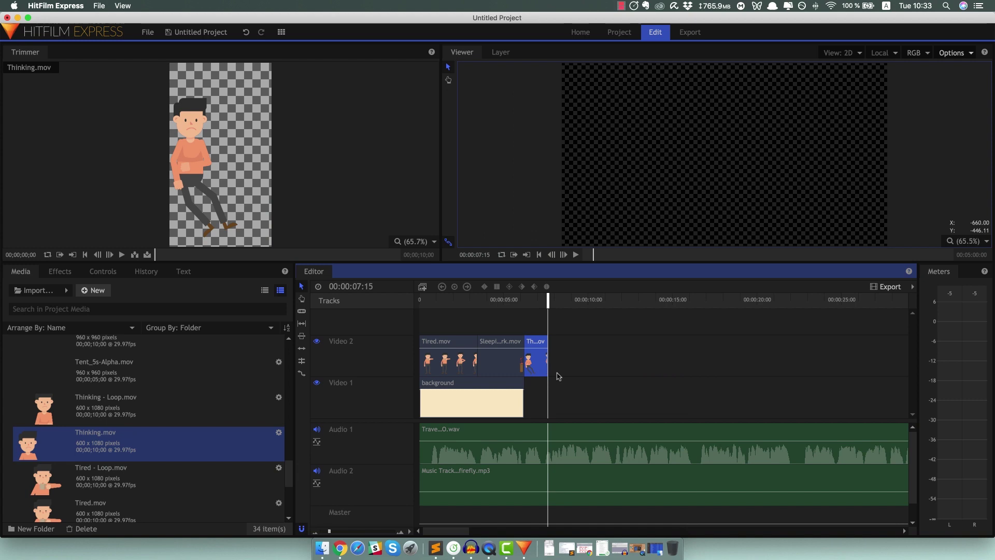
left_click(505, 399)
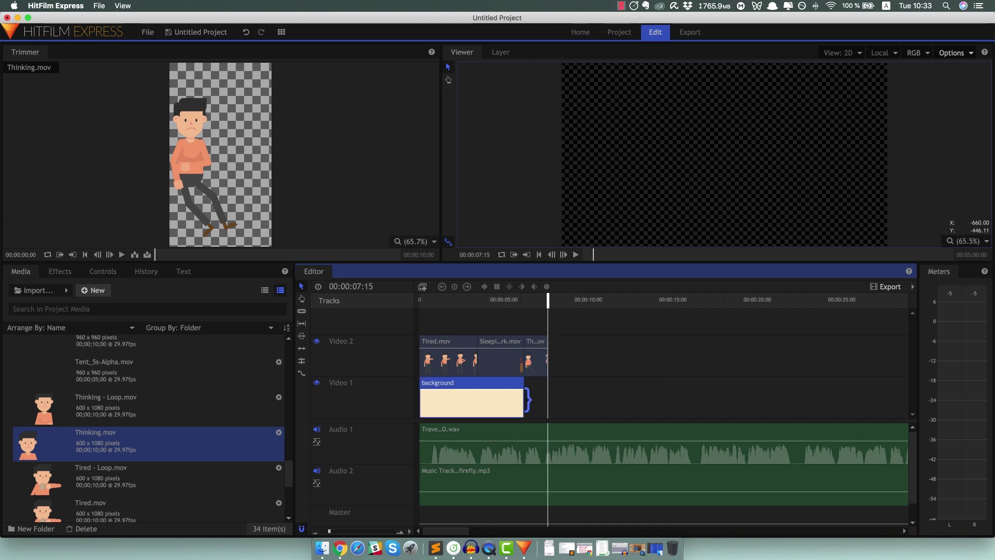
left_click_drag(523, 400, 901, 406)
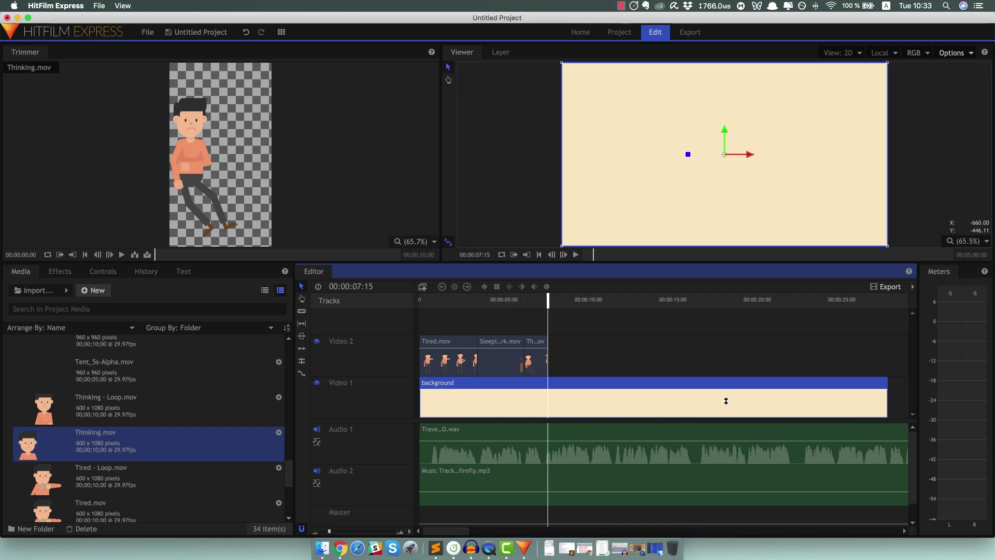
Place Idea.mov on Video 2 after the Thinking clip and trim it to end at 10:00.
left_click(537, 363)
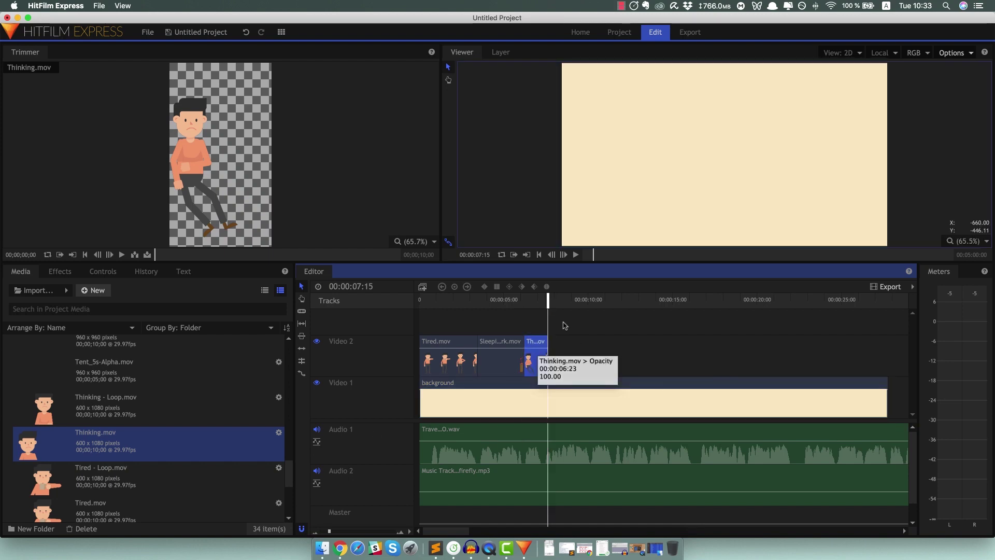
left_click(535, 300)
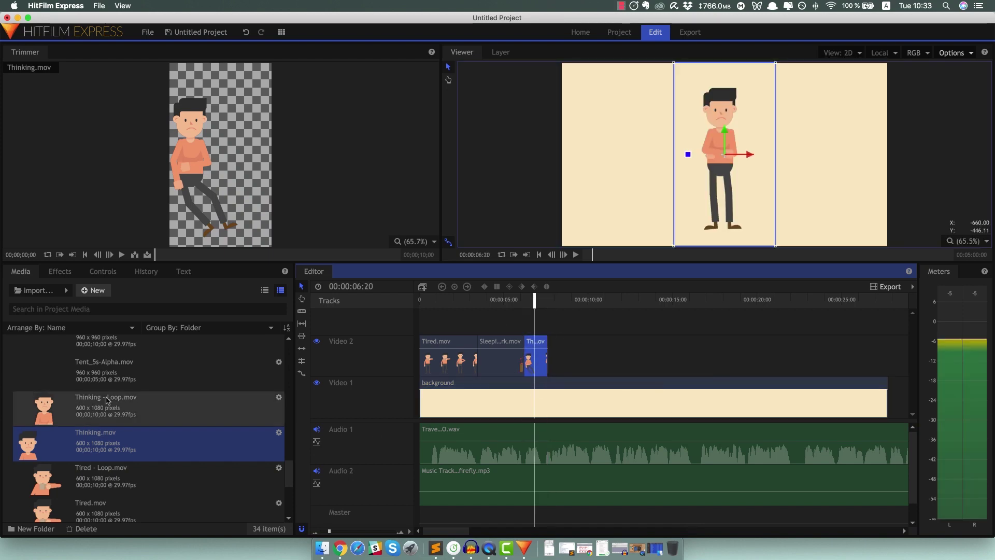
scroll(107, 399, "up", 10)
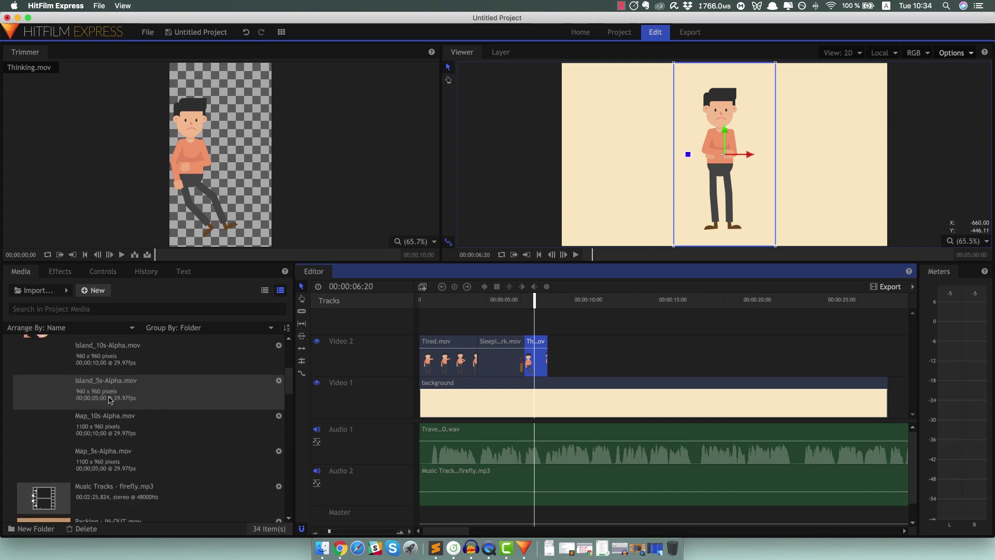
scroll(110, 400, "up", 5)
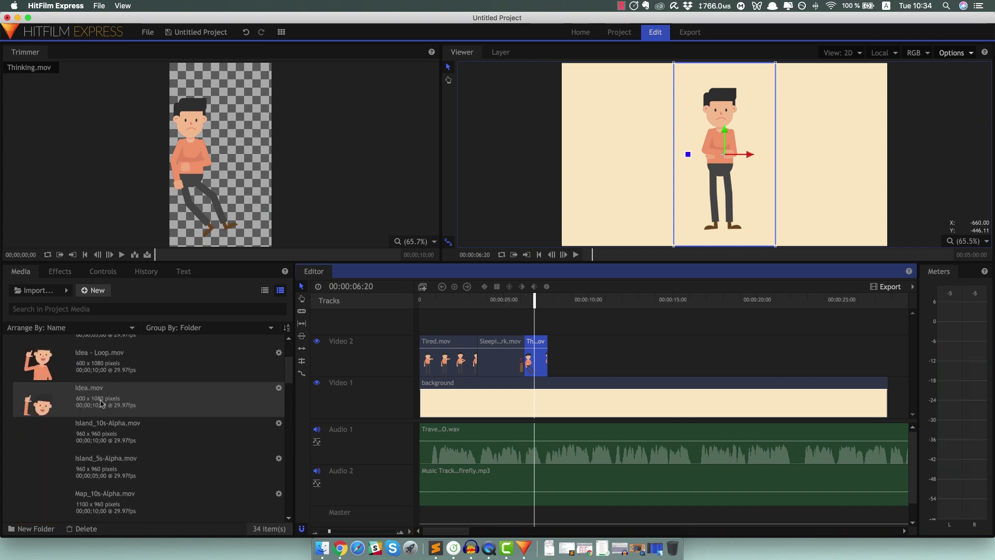
left_click_drag(130, 405, 553, 361)
key("space")
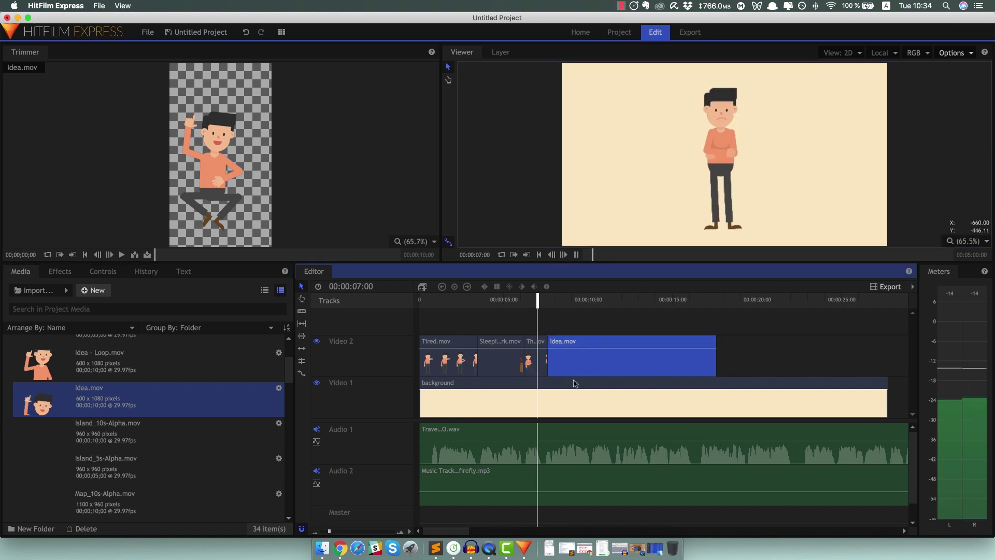
left_click(525, 300)
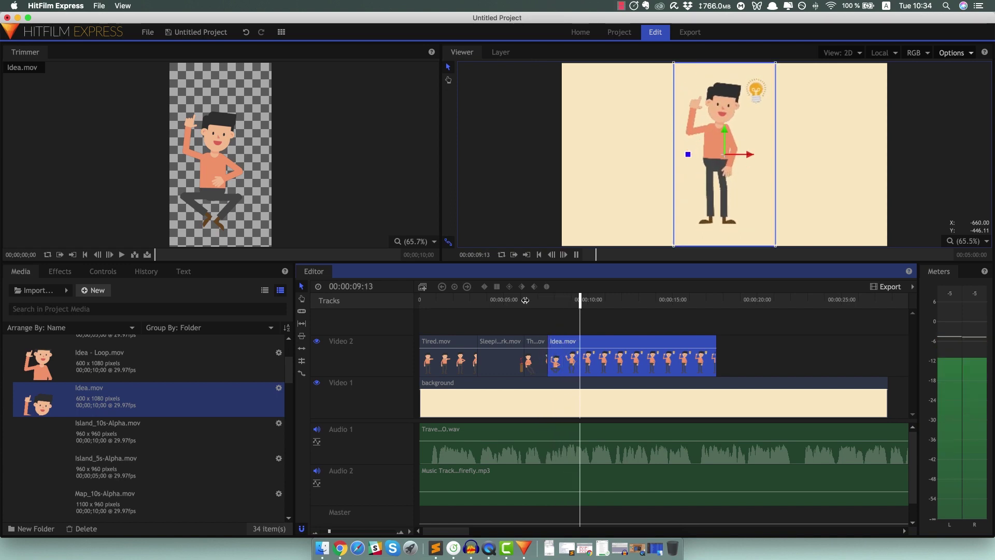
key("space")
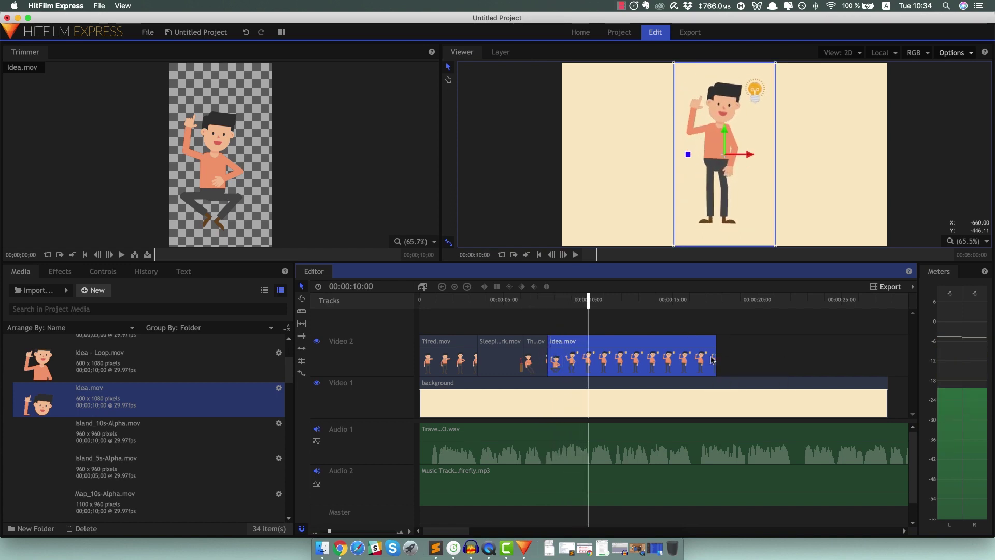
left_click_drag(716, 360, 590, 361)
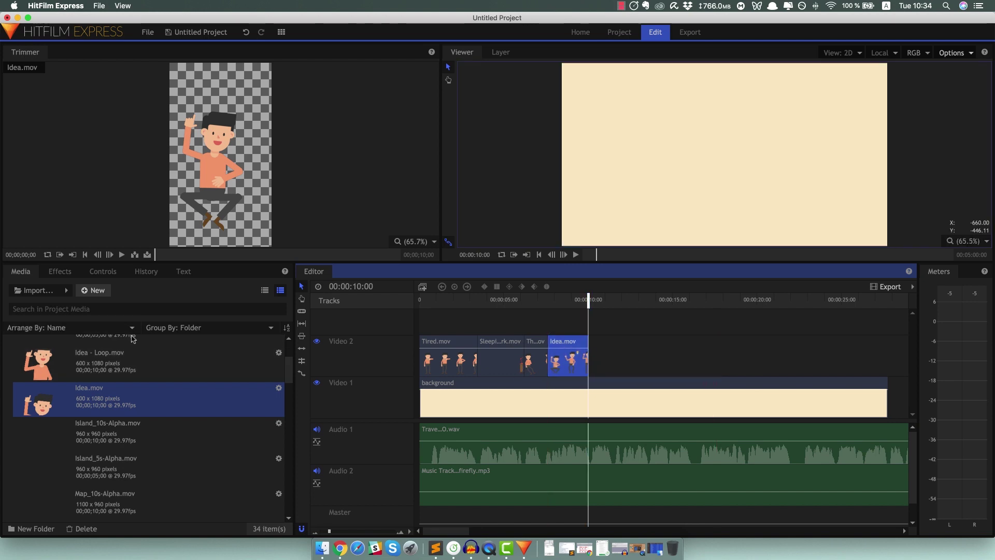
Drop Traveling.mov onto Video 2 at 10:00 and trim its end to 12:06.
scroll(126, 391, "up", 3)
scroll(126, 393, "down", 8)
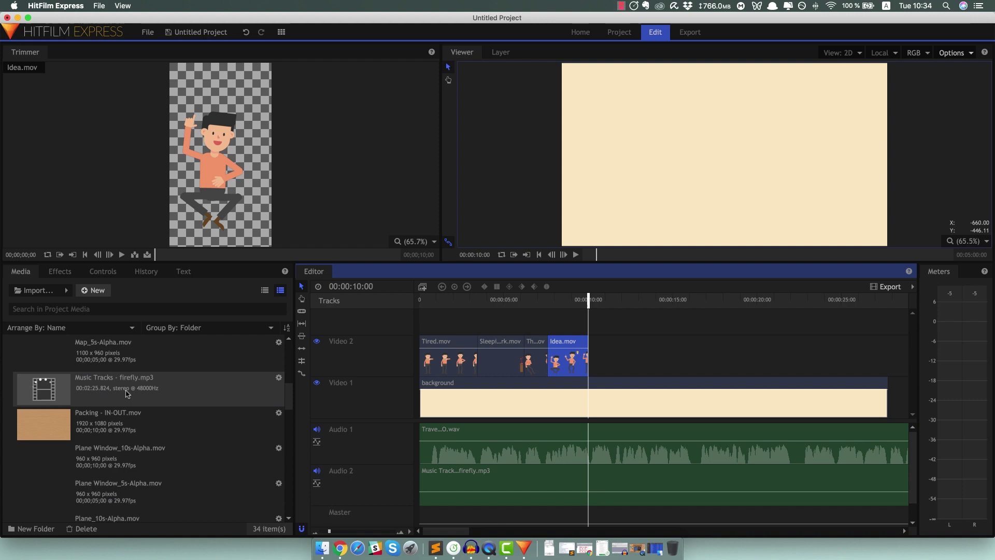
scroll(126, 393, "down", 6)
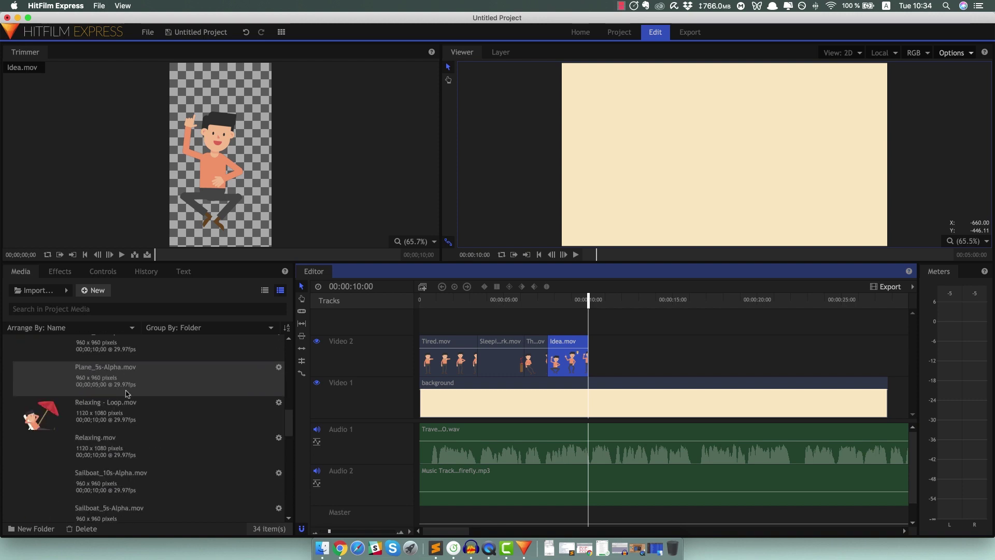
scroll(126, 393, "down", 8)
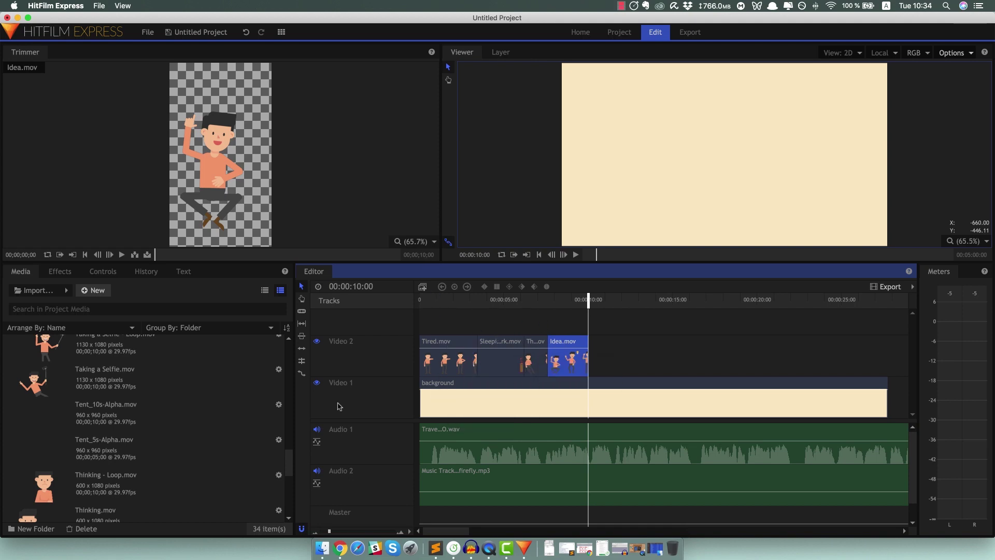
scroll(155, 403, "up", 5)
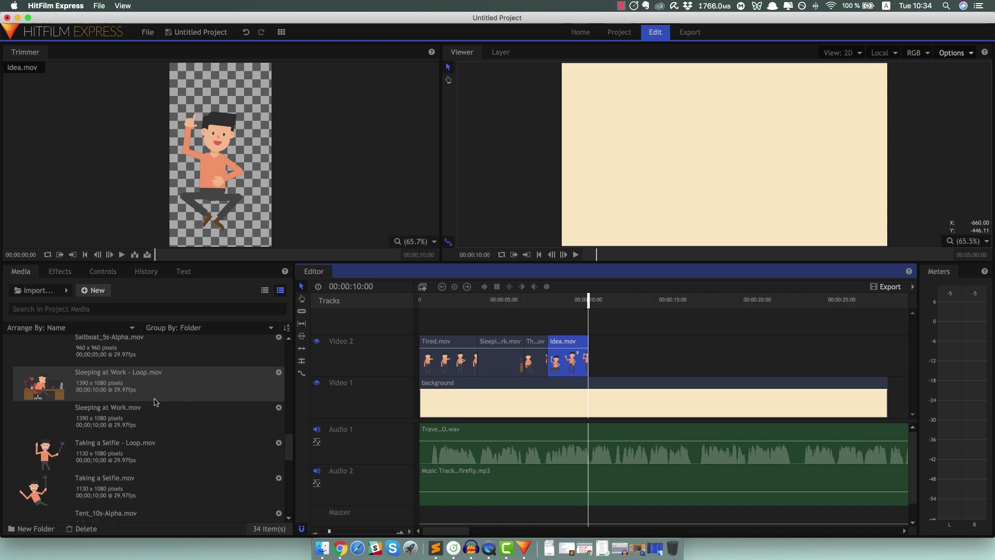
scroll(156, 402, "down", 10)
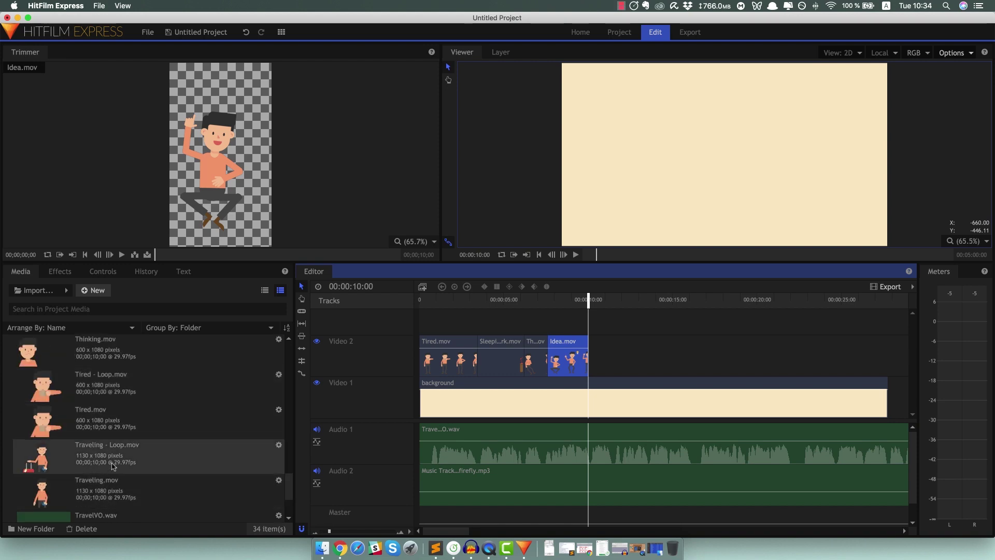
left_click_drag(104, 487, 594, 364)
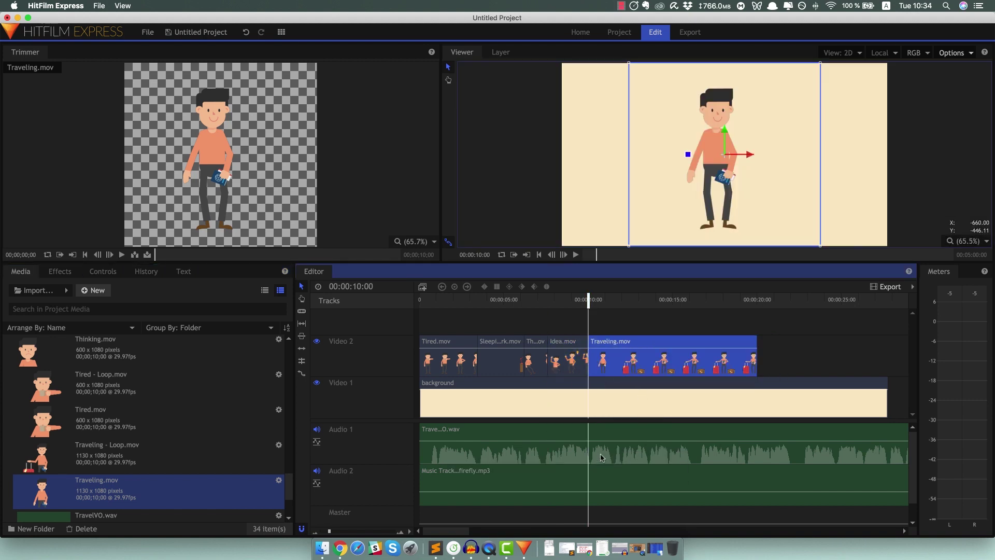
key("space")
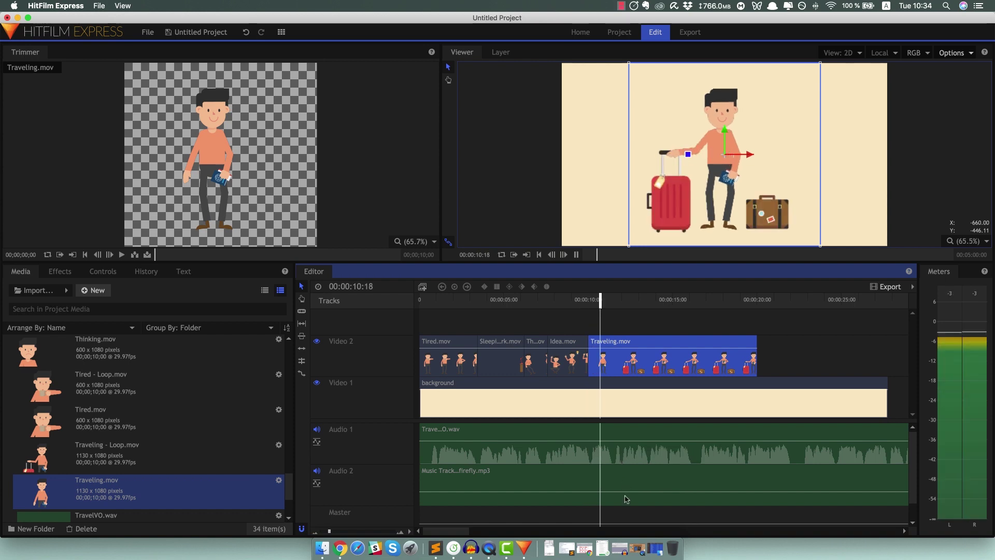
key("space")
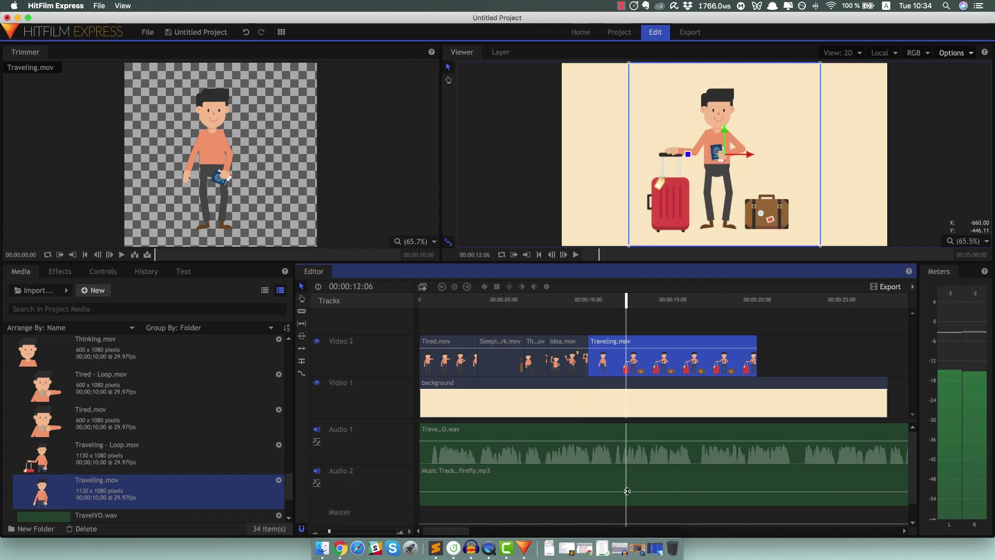
left_click_drag(747, 357, 629, 362)
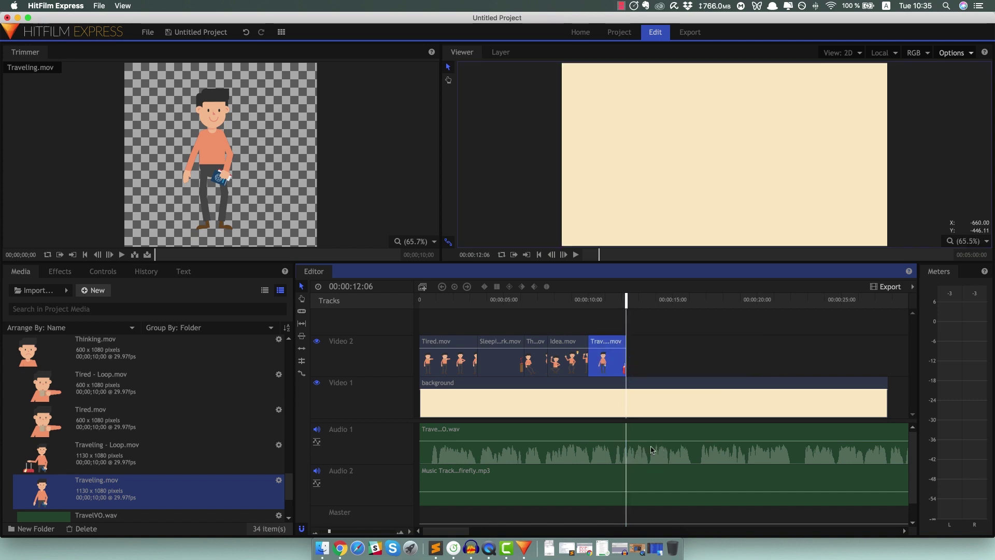
Preview Packing - IN-OUT.mov and check the 5:01 and 8:15 frames before adding it.
scroll(195, 401, "up", 5)
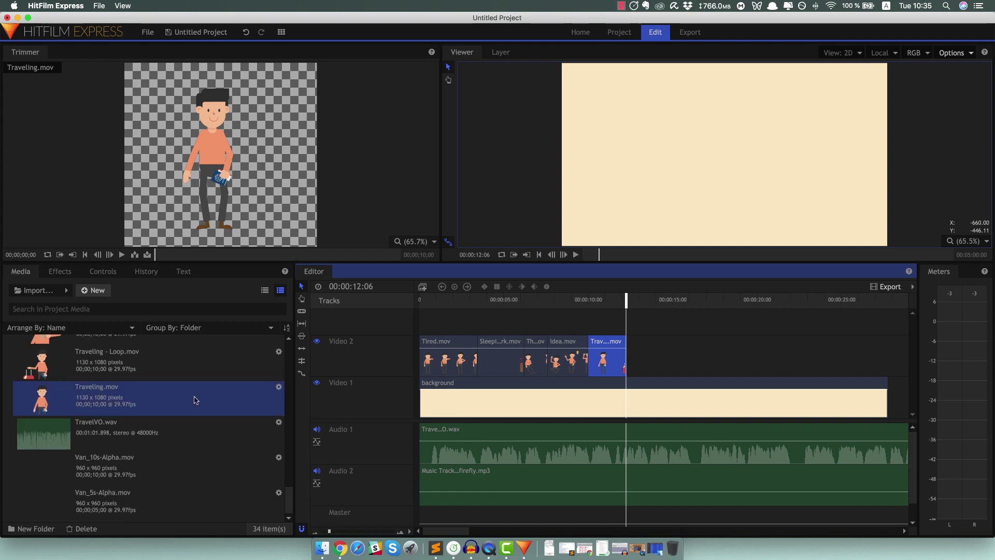
scroll(195, 401, "up", 5)
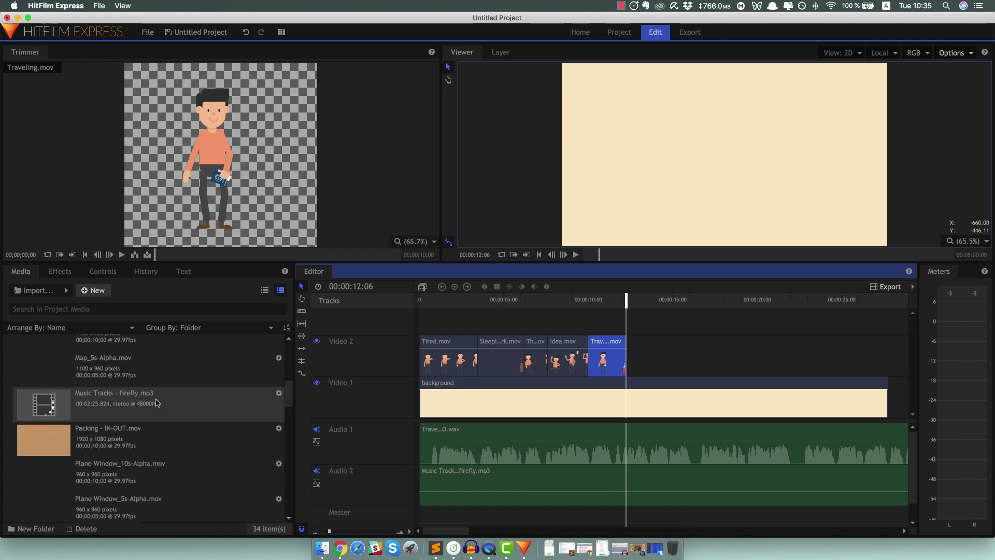
left_click(101, 438)
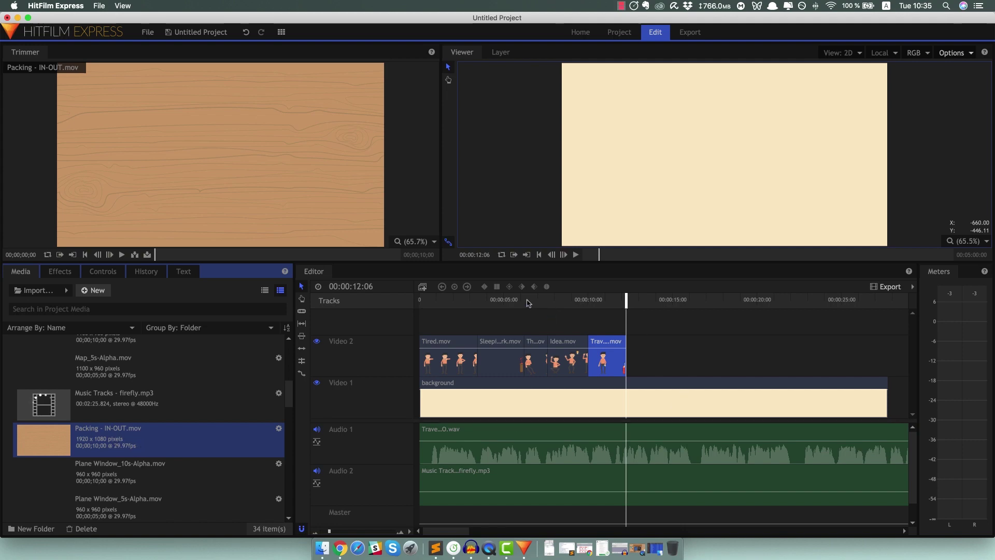
left_click(504, 301)
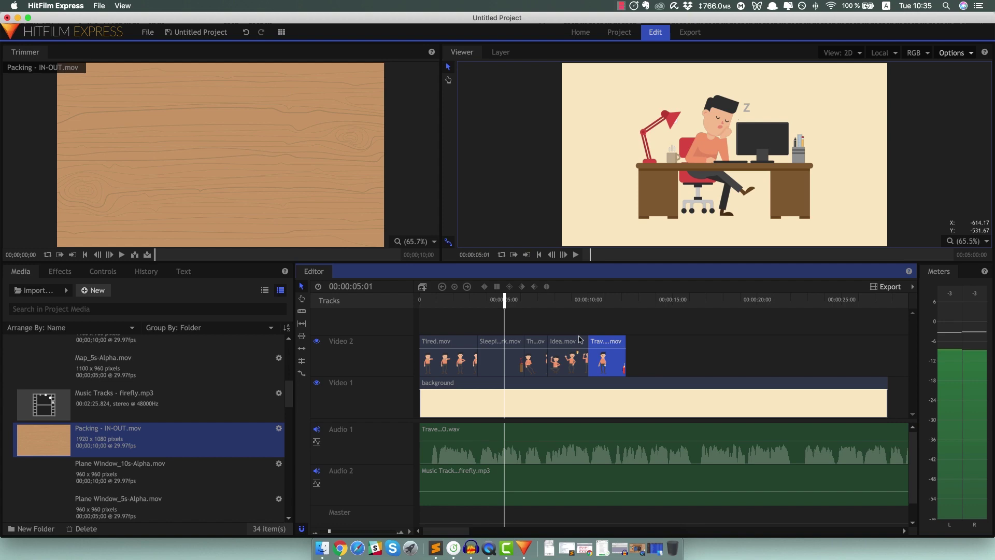
left_click(565, 300)
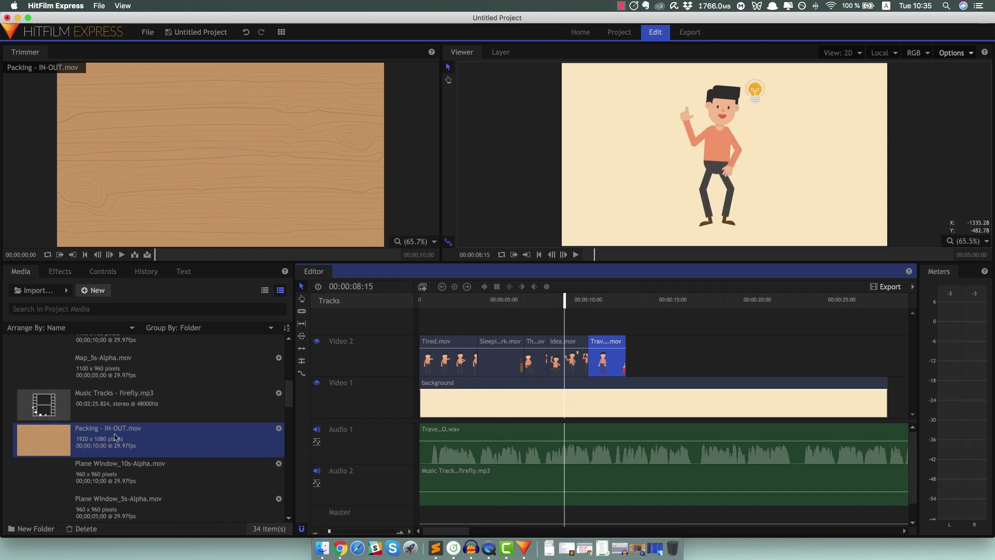
left_click_drag(83, 446, 114, 395)
left_click(121, 255)
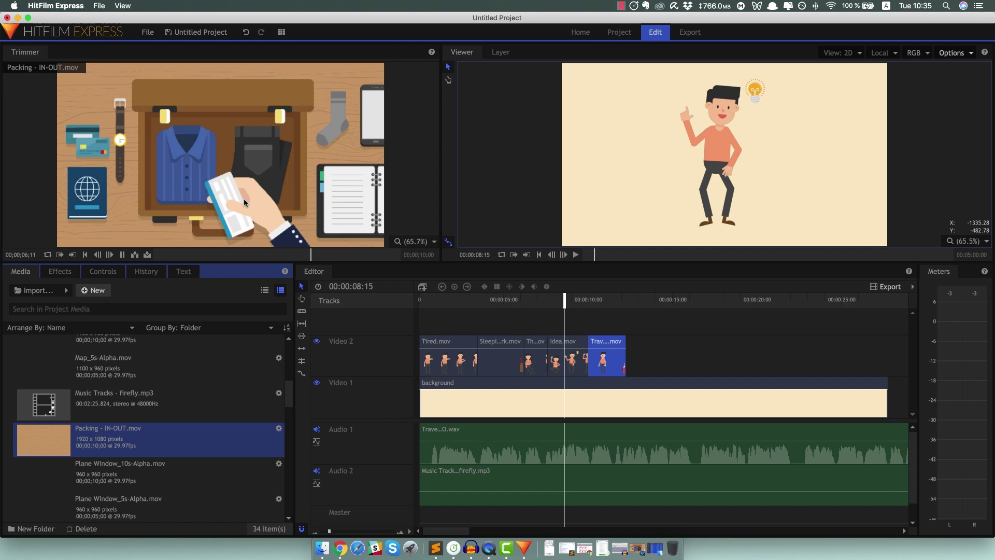
key("space")
Place Packing - IN-OUT.mov after the Traveling clip on Video 2, trimmed to end at 16:10.
left_click_drag(128, 434, 625, 361)
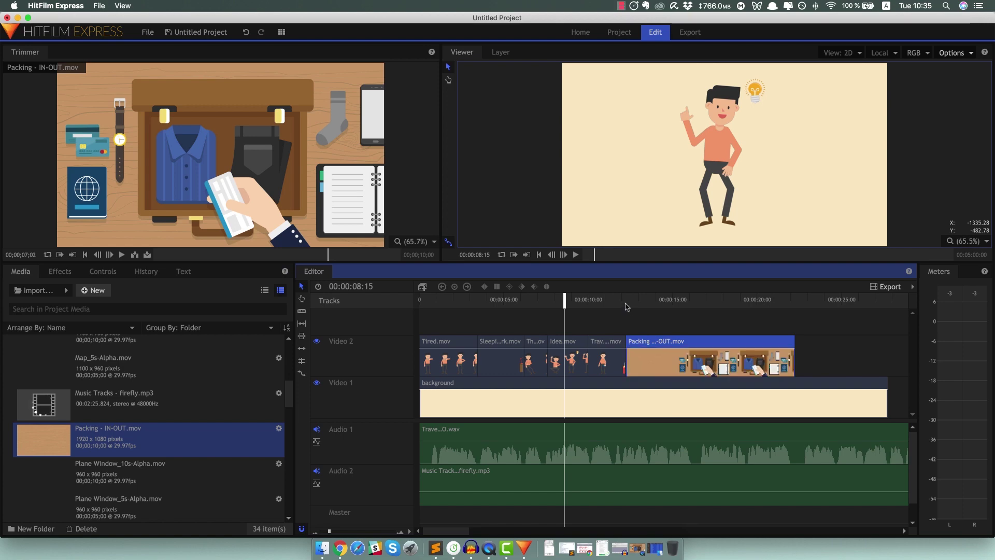
left_click(626, 301)
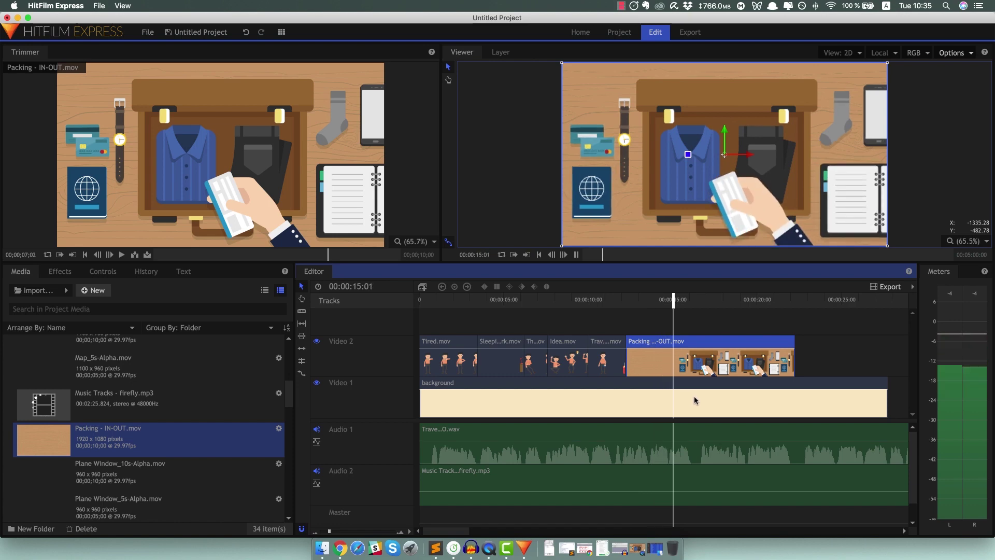
key("space")
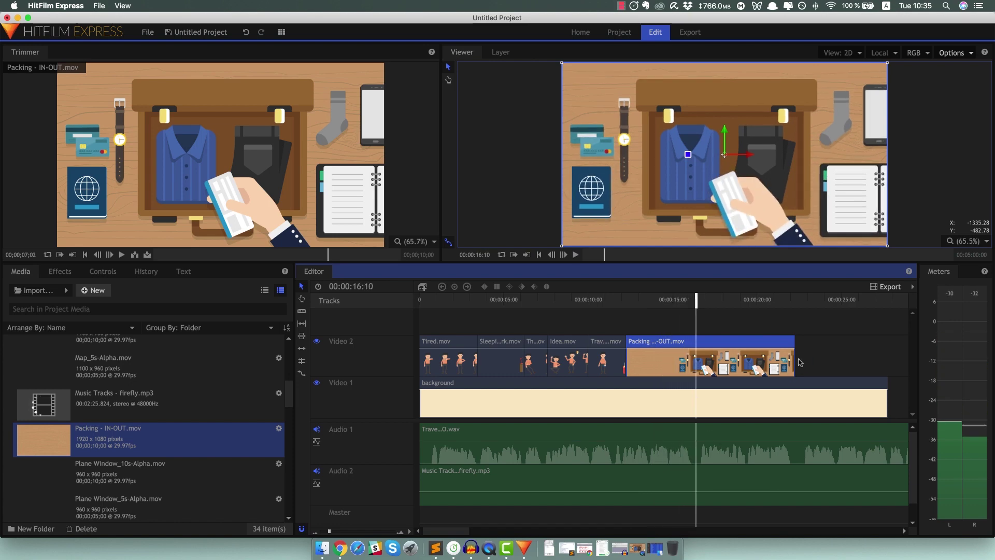
left_click_drag(795, 362, 696, 362)
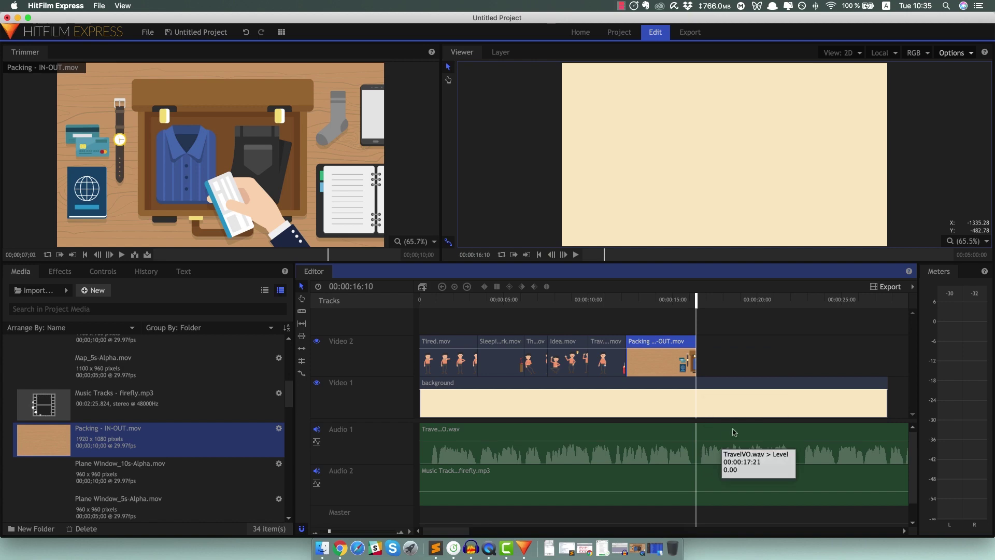
key("space")
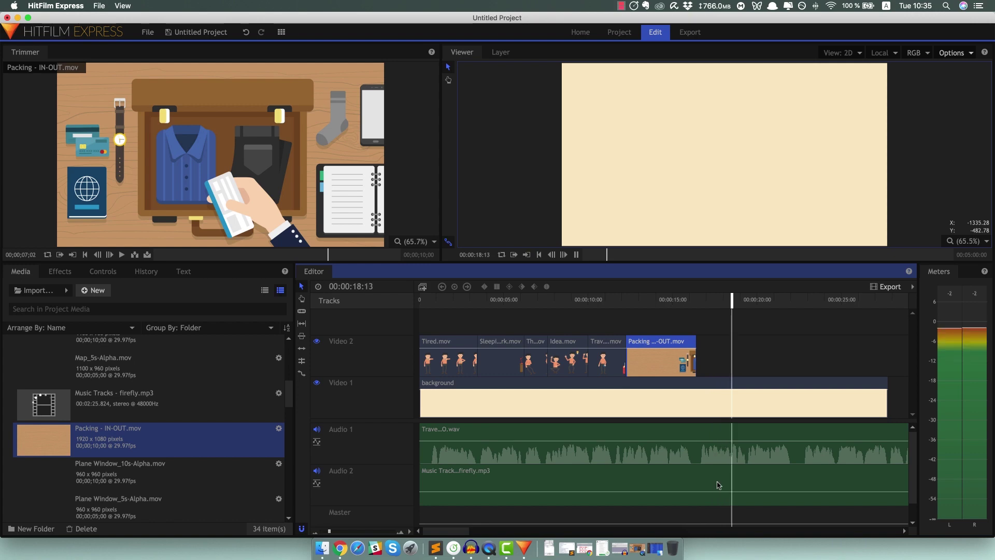
key("space")
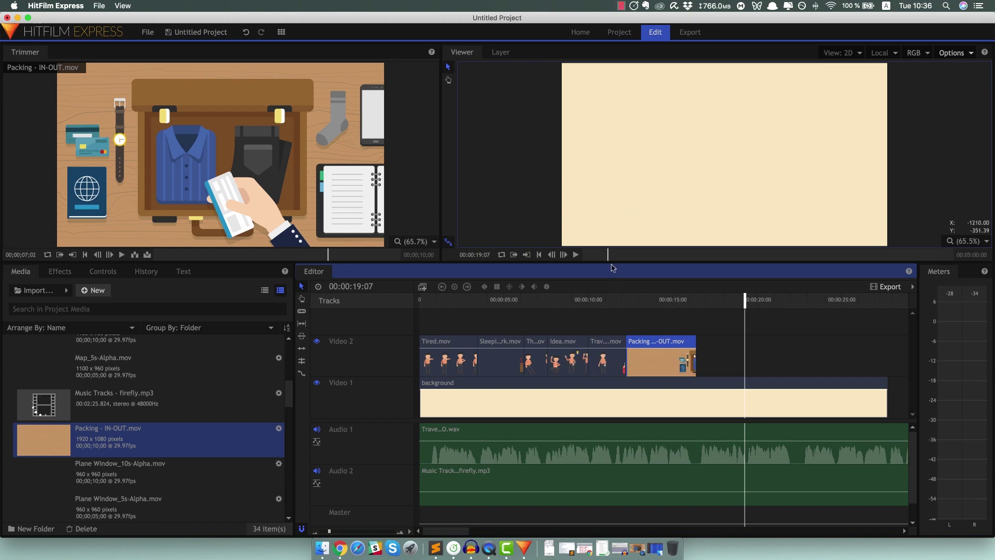
left_click(733, 356)
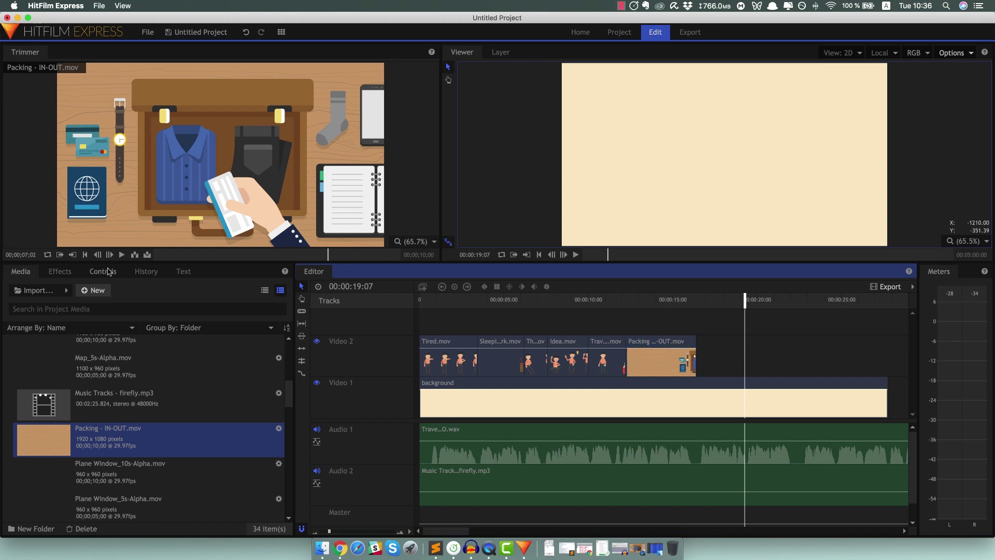
scroll(136, 414, "down", 5)
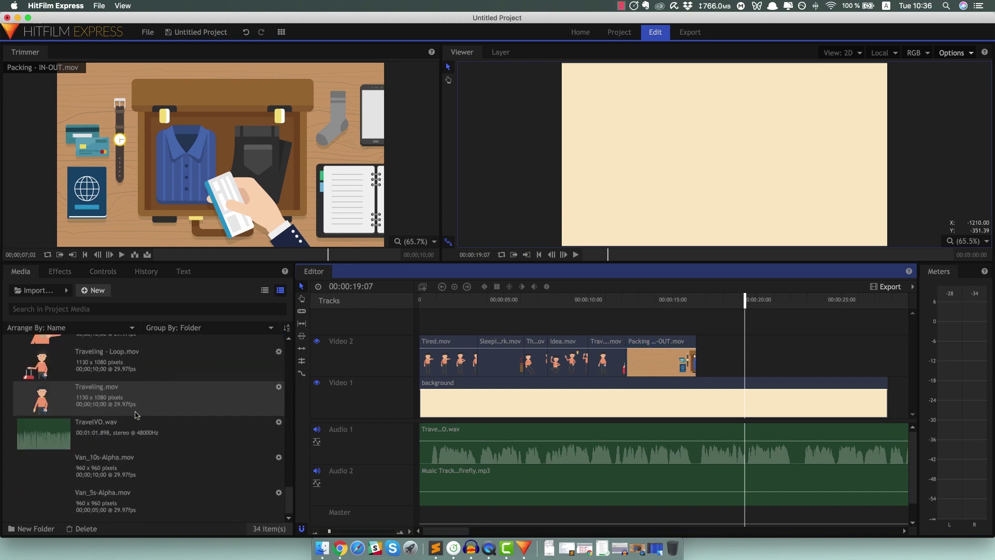
Drop Van_5s-Alpha.mov onto Video 2 right after the Packing clip, then deselect it.
left_click(87, 503)
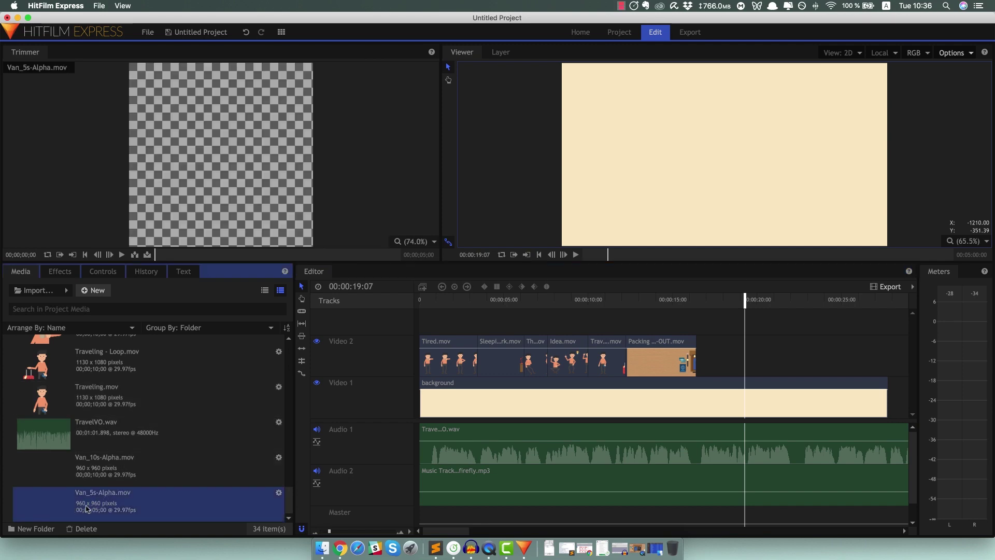
left_click_drag(81, 511, 698, 369)
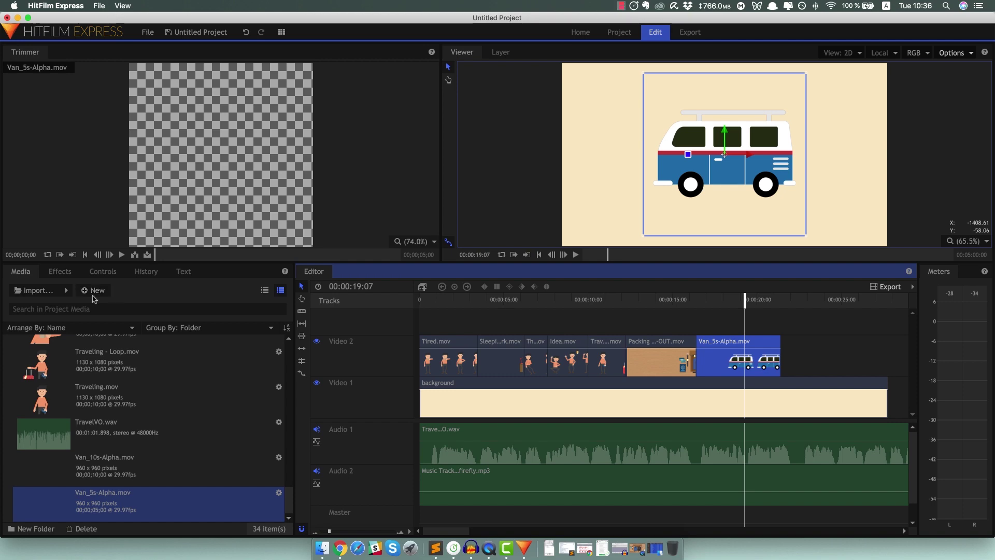
left_click(737, 327)
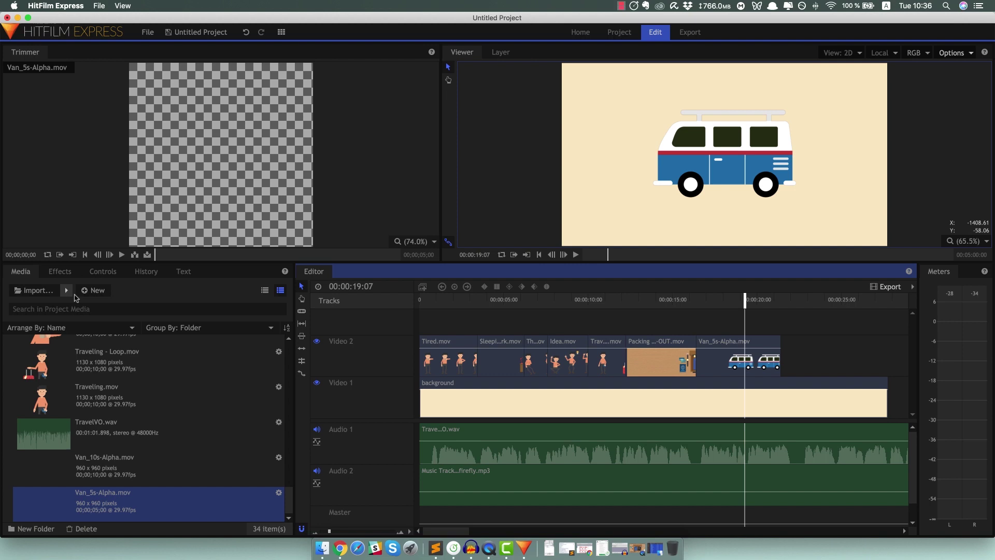
Create a new composite shot named Title 1 with a 5-second duration.
left_click(92, 290)
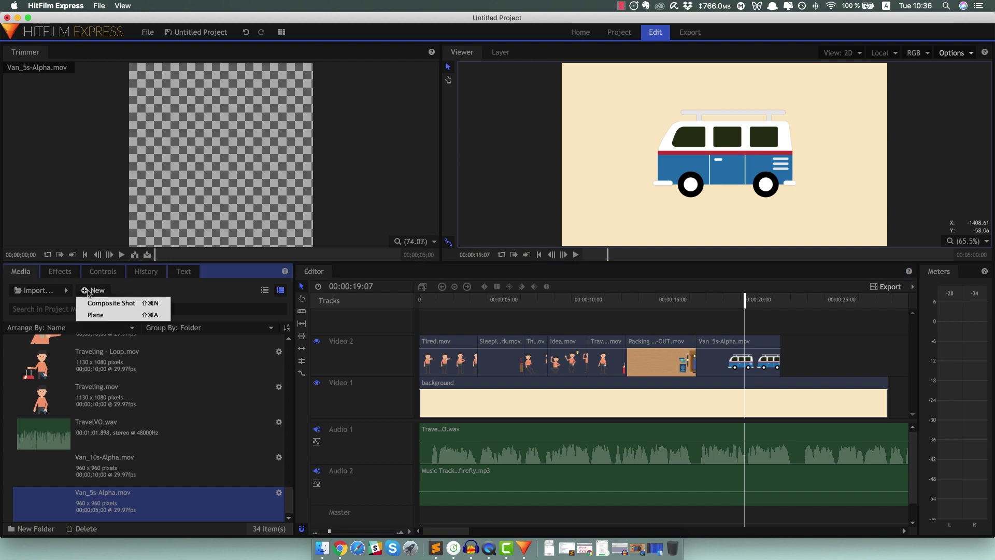
left_click(112, 304)
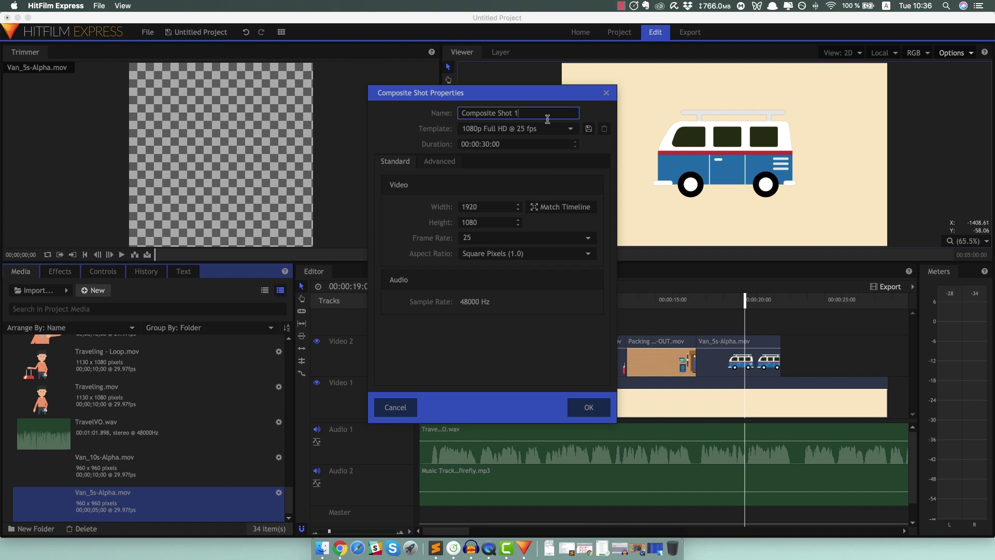
key("super+a")
type("Title 1")
key("Tab")
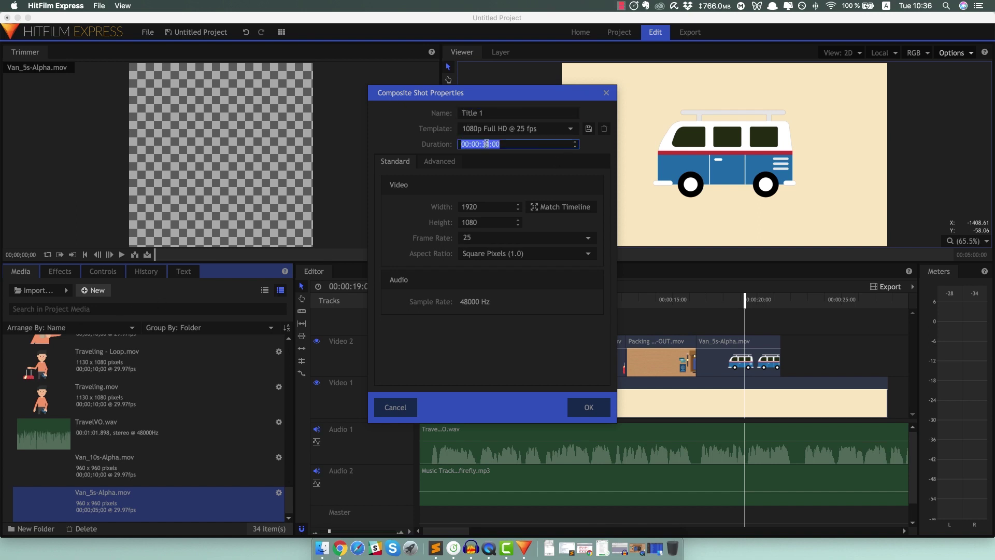
left_click(488, 144)
key("BackSpace")
type("1")
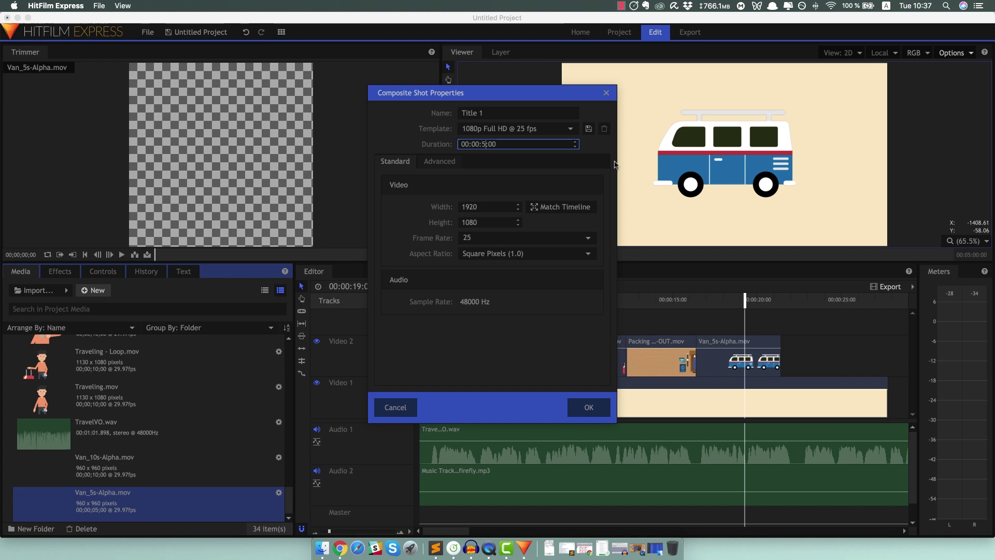
type("0")
left_click(595, 409)
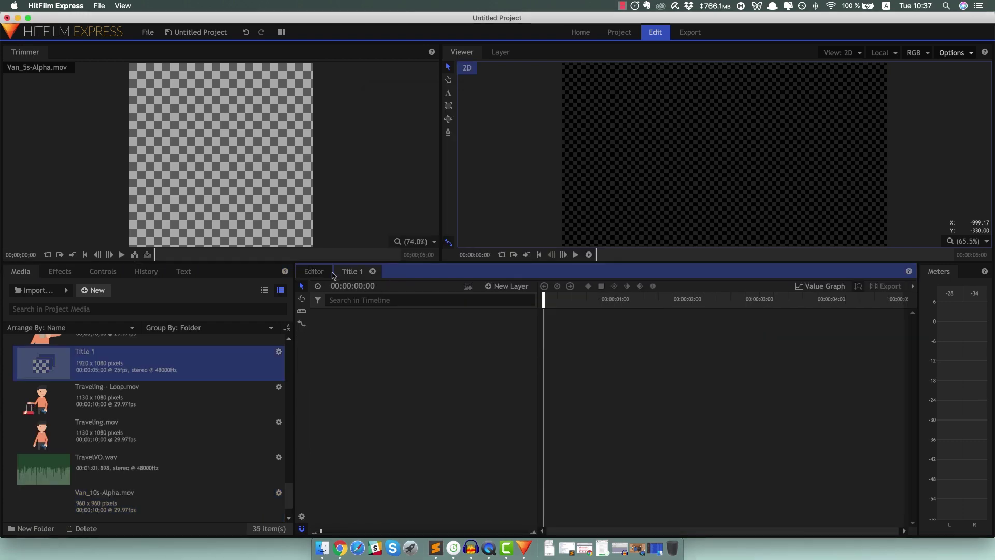
Add a text layer to Title 1 and type YourDreamTrips.com in the viewer.
left_click(314, 271)
left_click(350, 271)
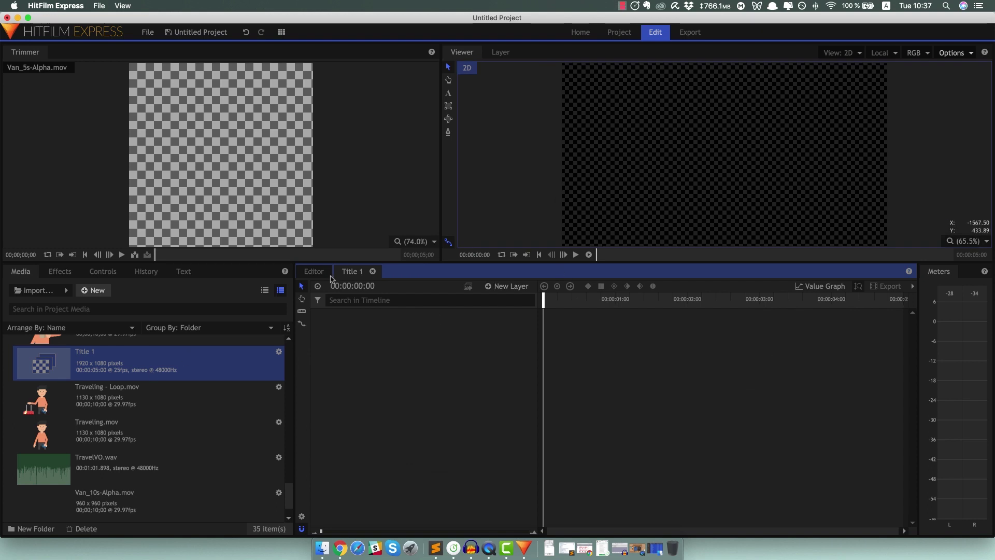
left_click(487, 286)
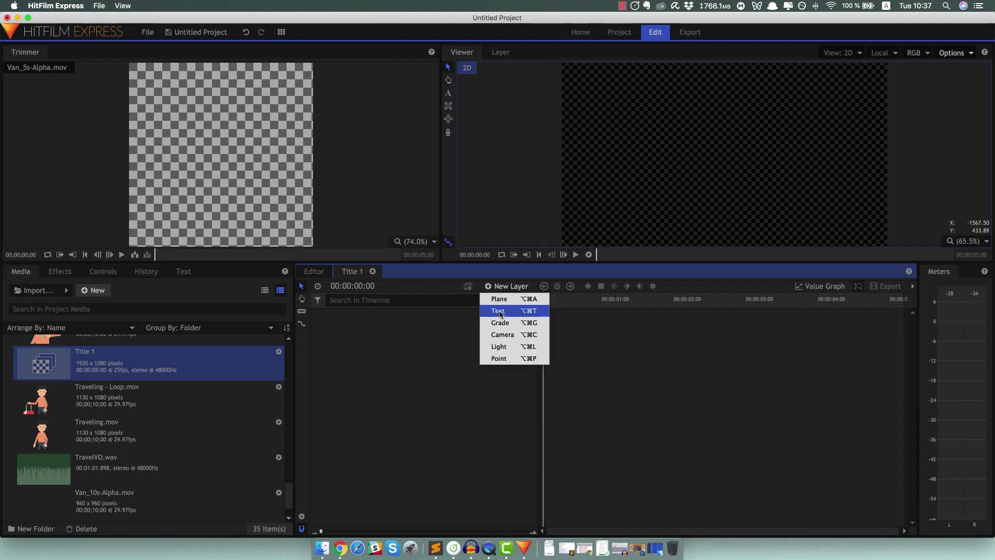
left_click(499, 309)
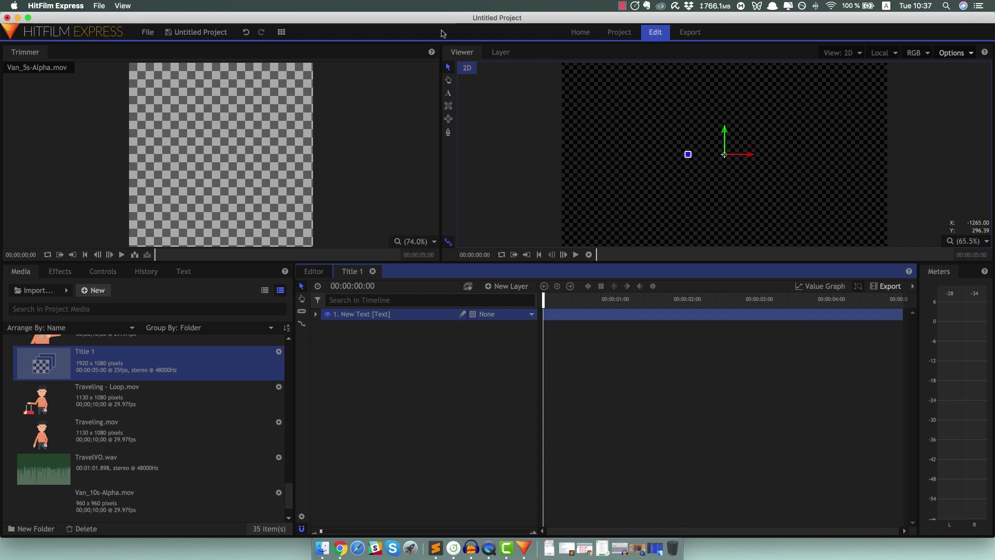
left_click(449, 95)
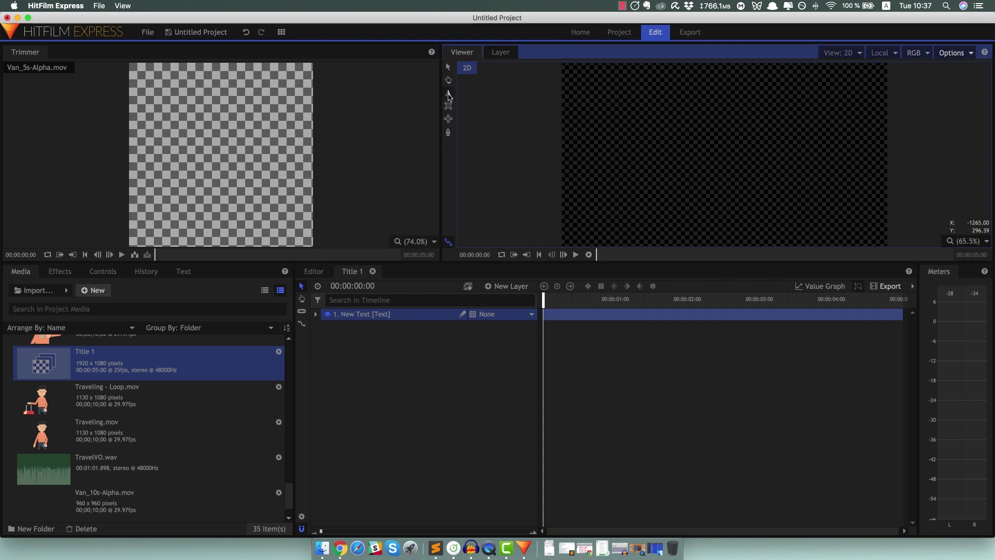
type("YourDreamT")
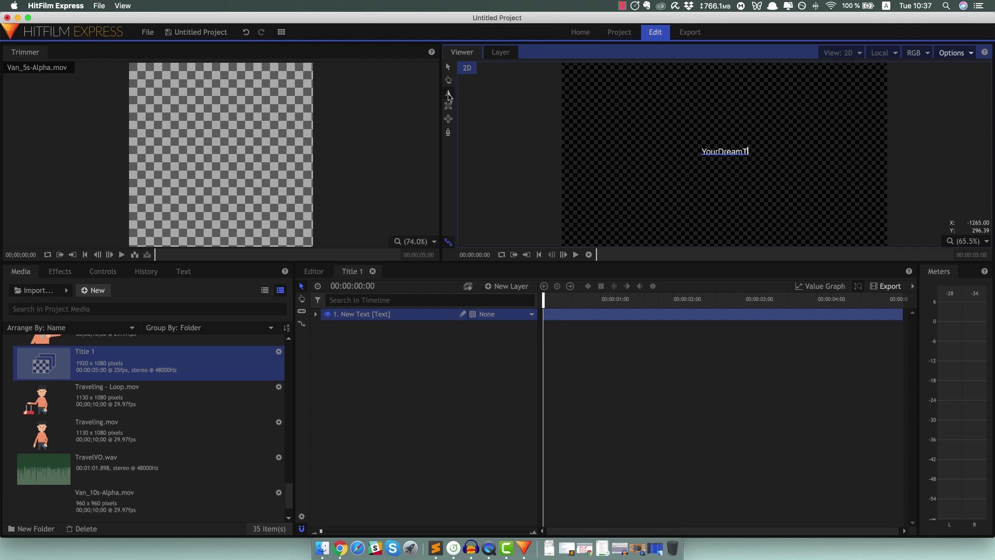
type("rips.com")
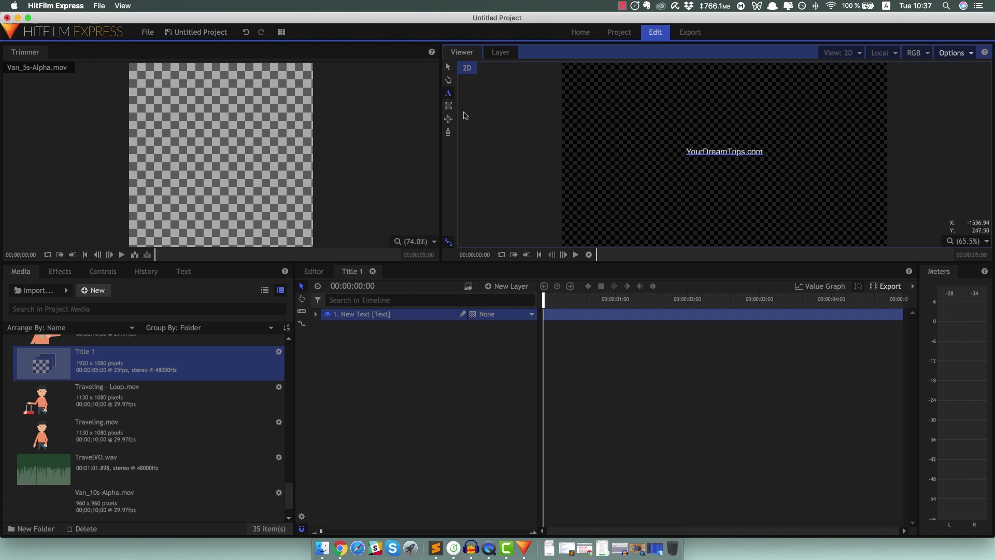
left_click(59, 272)
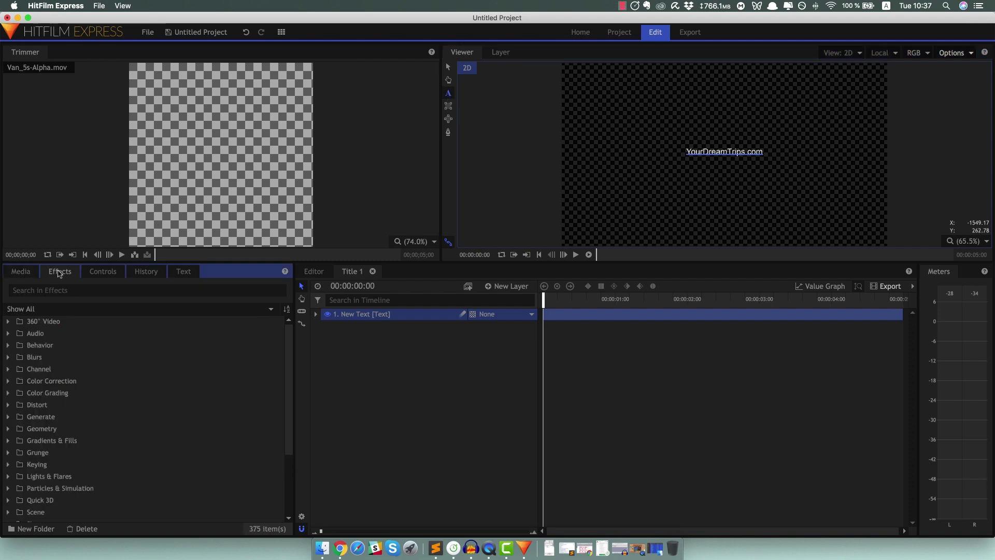
Show the character settings and select the whole YourDreamTrips.com title text.
left_click(102, 271)
left_click(146, 272)
left_click(183, 271)
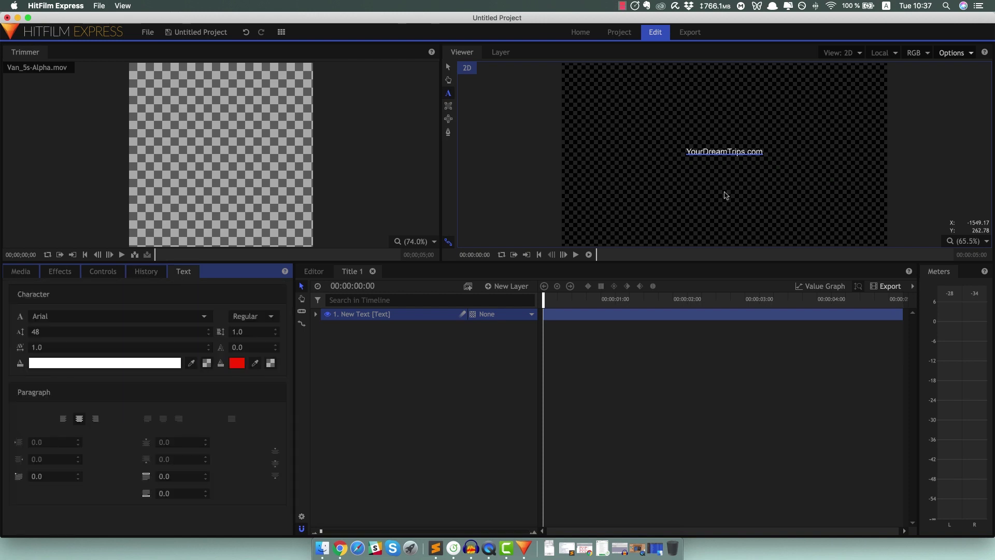
left_click(763, 150)
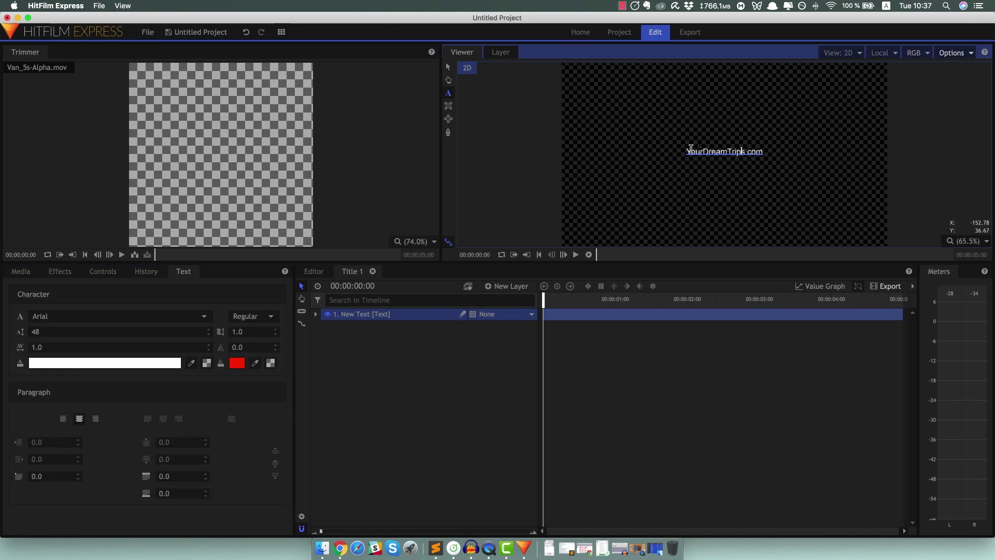
left_click_drag(688, 151, 764, 152)
left_click(664, 151)
left_click_drag(688, 151, 770, 151)
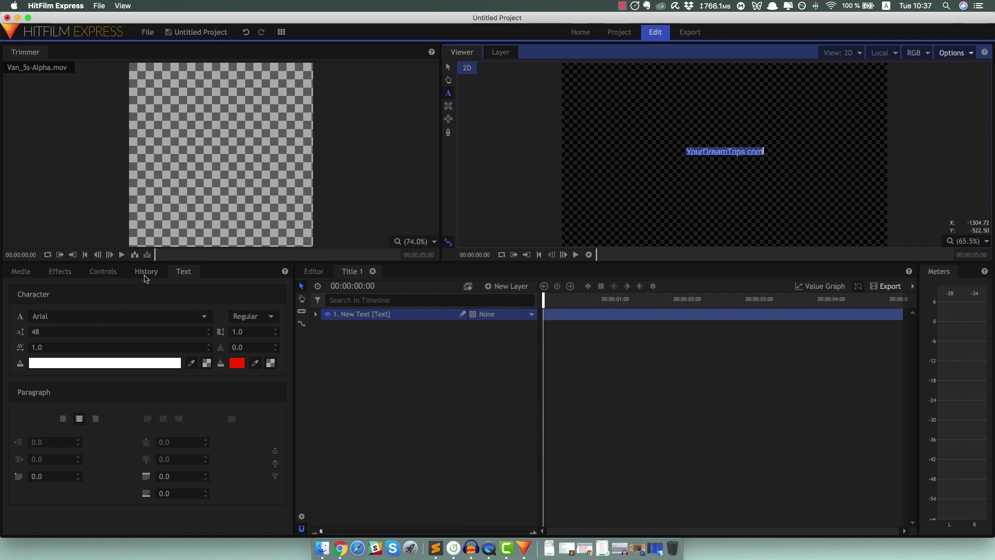
Set the title font to Open Sans Bold and enlarge the text size from 48.
left_click(104, 316)
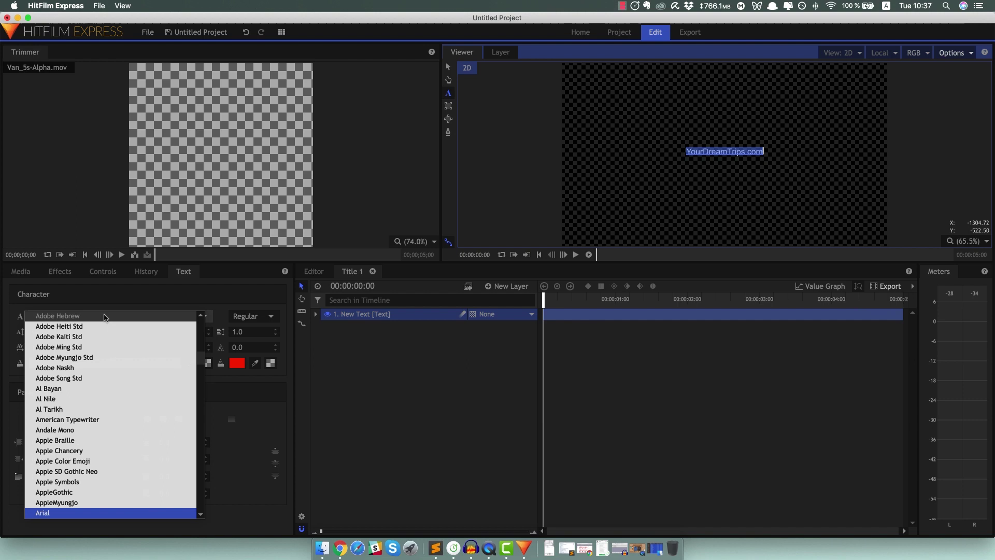
type("op")
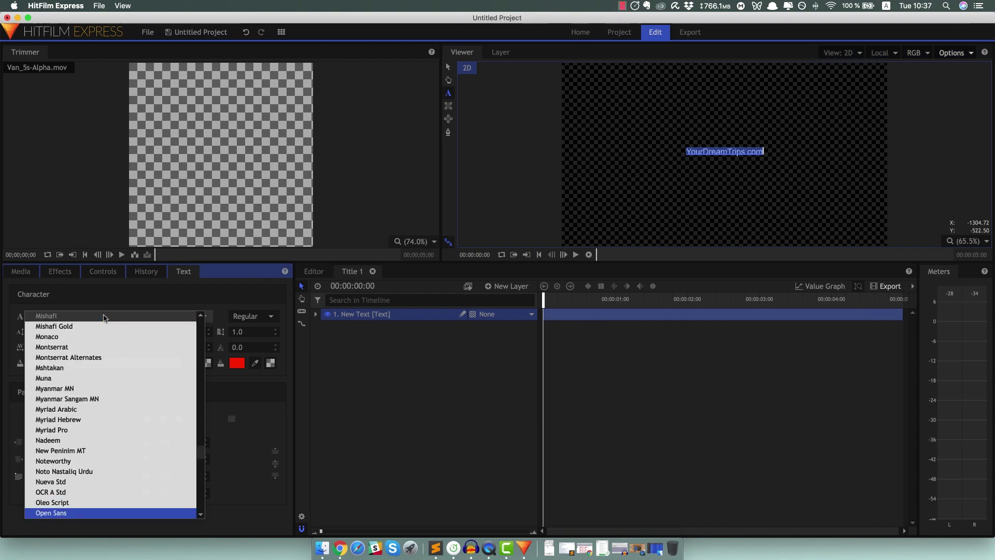
left_click(67, 512)
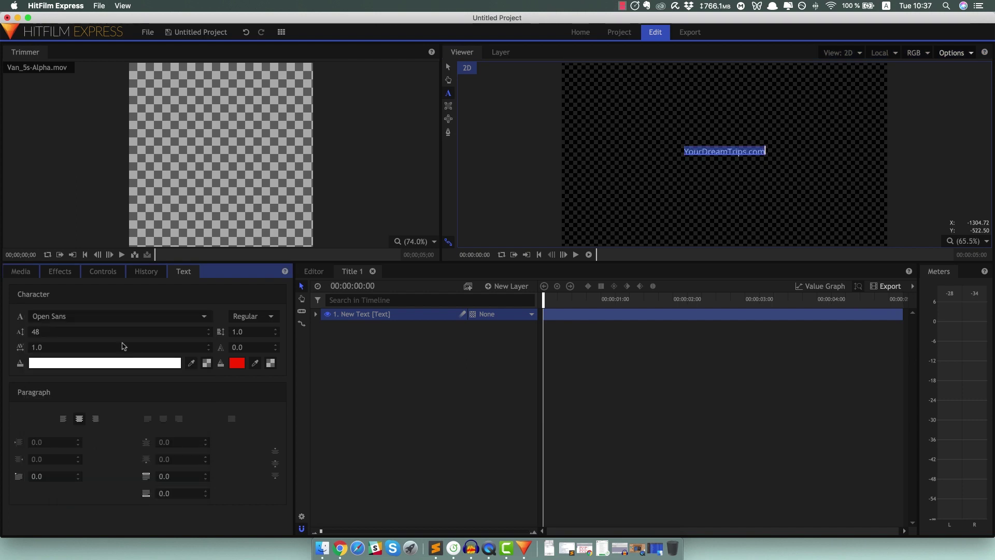
left_click_drag(48, 334, 185, 347)
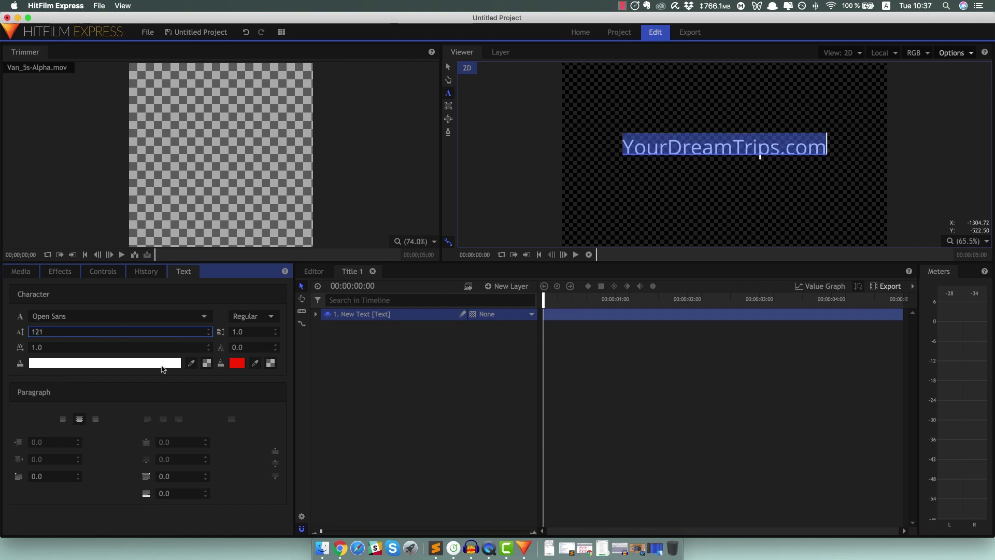
left_click(264, 316)
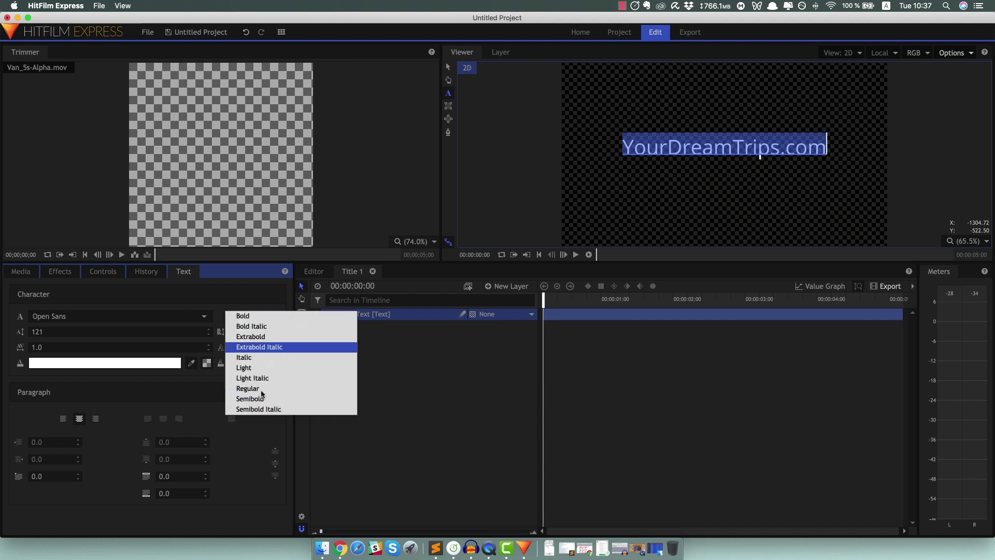
left_click(270, 322)
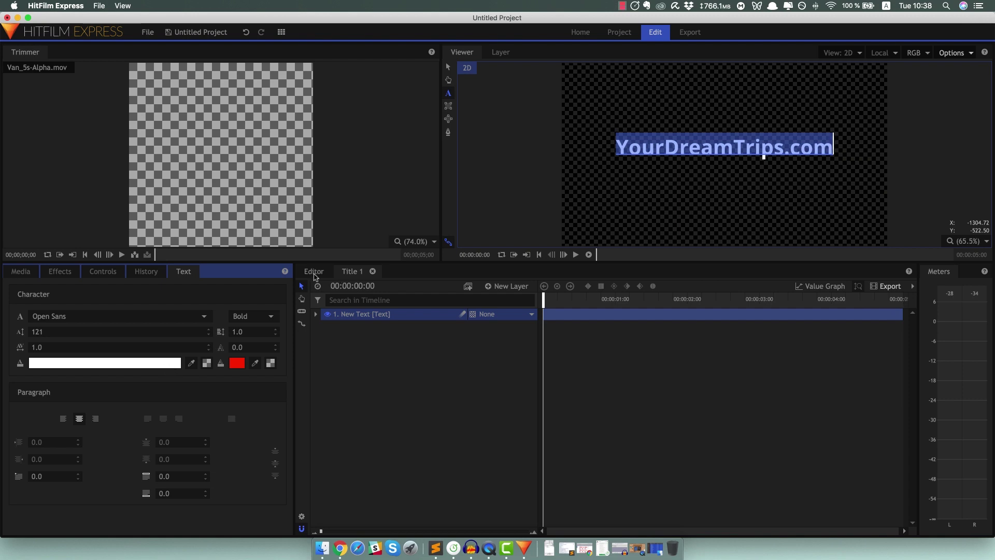
Change the title's fill colour from white to black.
left_click(89, 364)
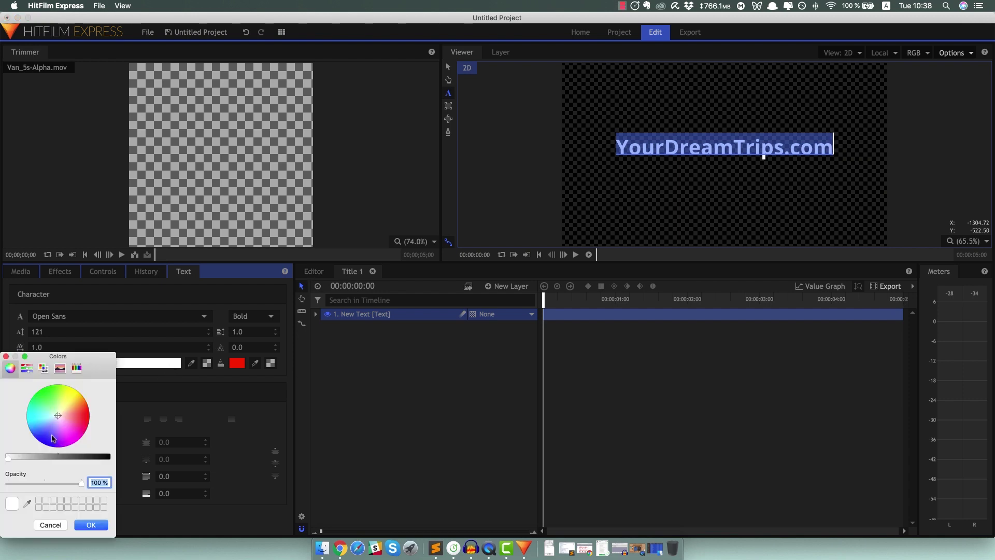
left_click_drag(78, 457, 135, 458)
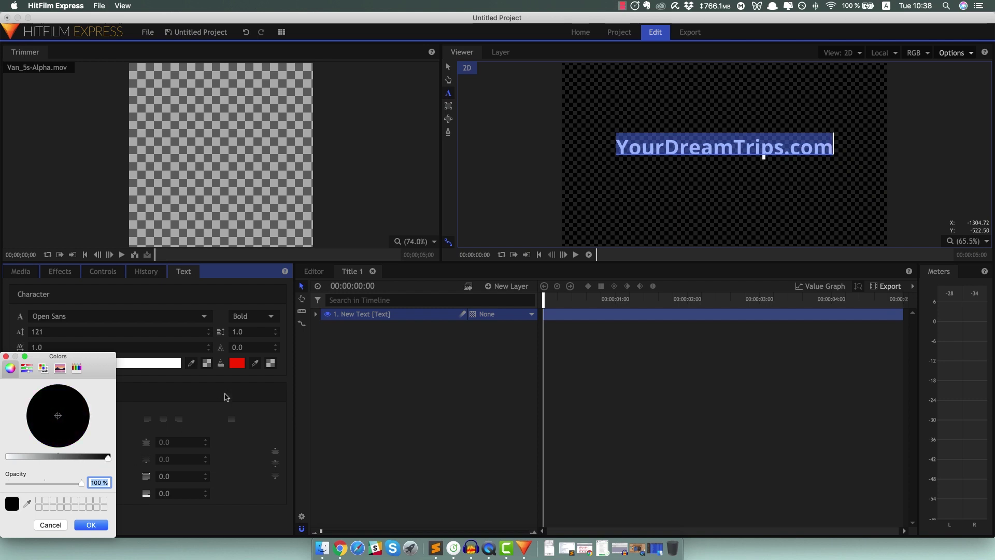
left_click(90, 525)
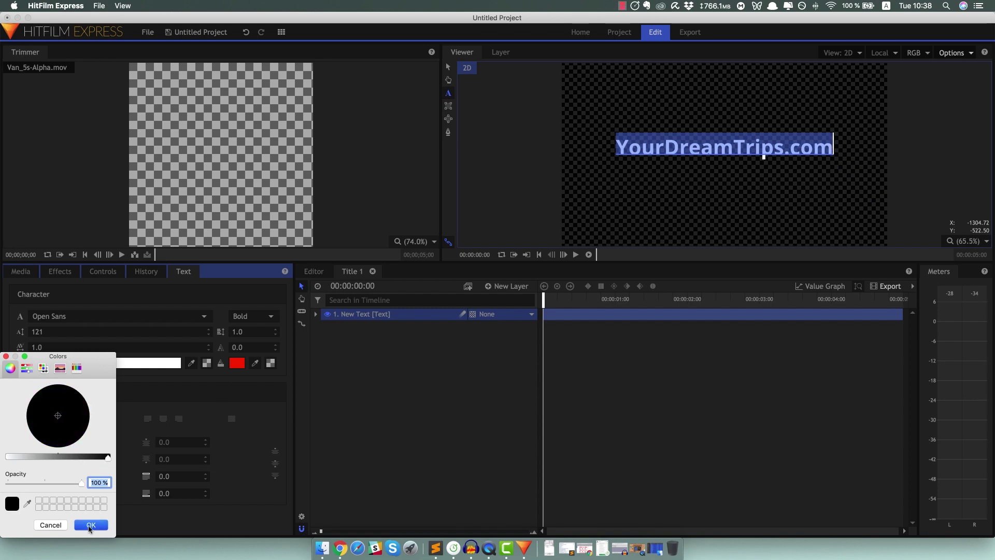
left_click(373, 410)
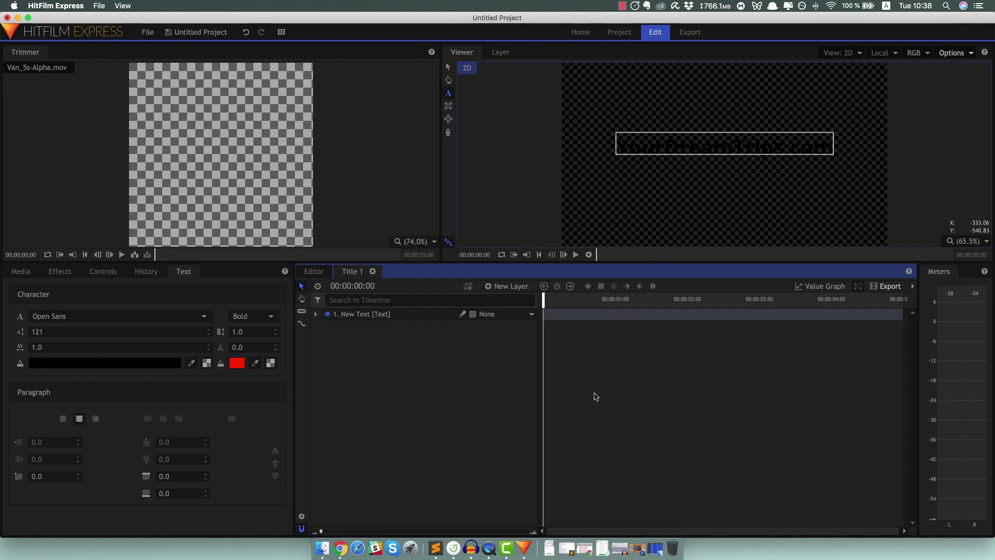
Add a Video 3 track and place Title 1 on it above the van clip.
left_click(314, 272)
left_click(27, 275)
left_click(96, 406)
left_click(97, 367)
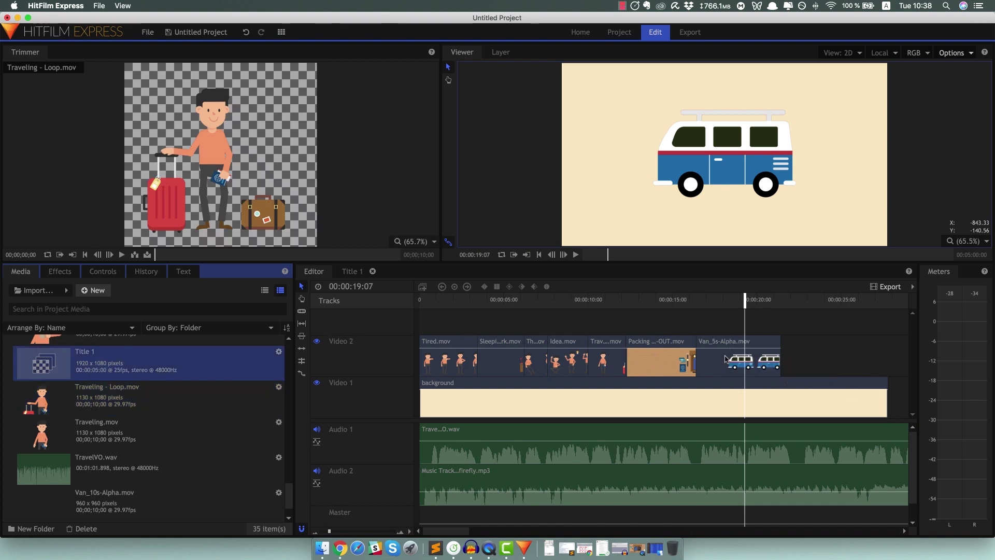
right_click(367, 320)
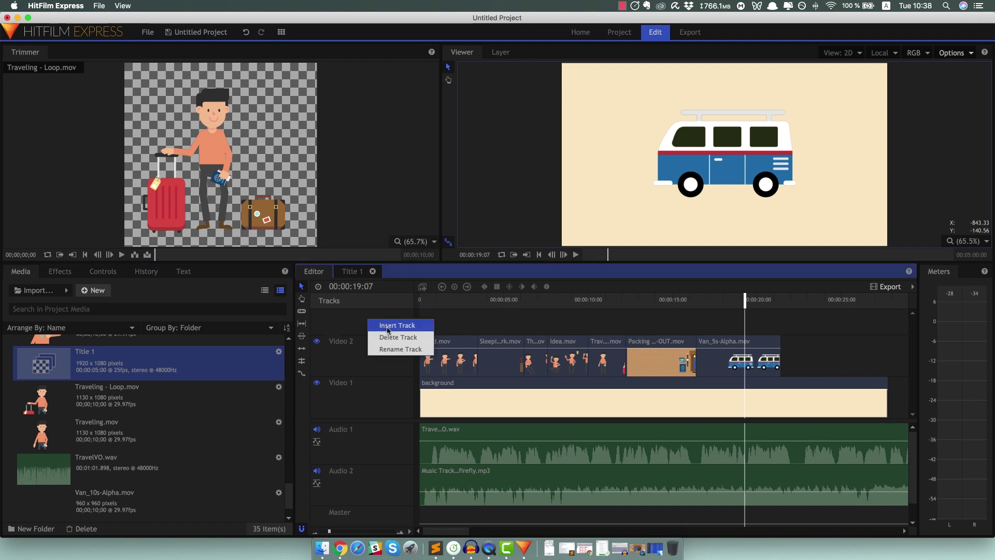
left_click(389, 325)
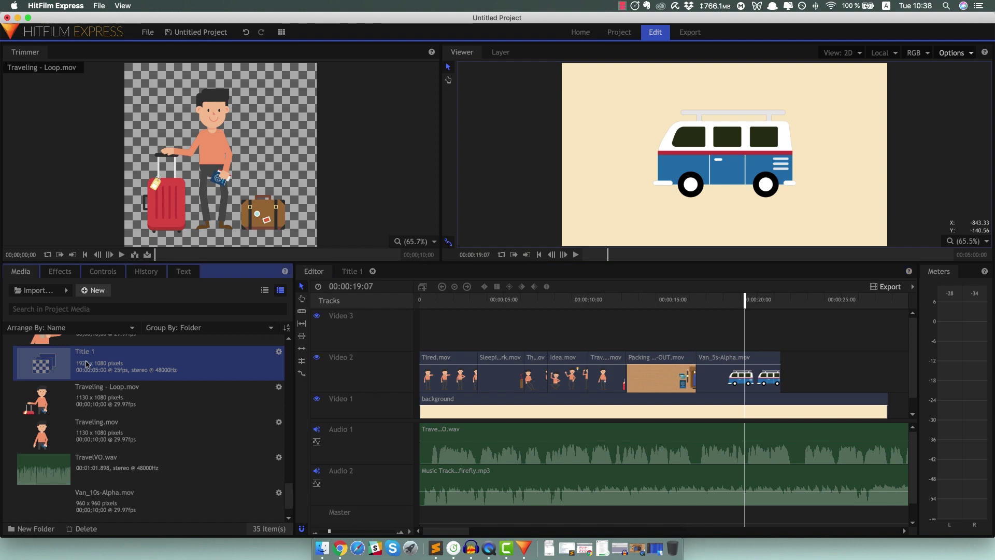
left_click_drag(87, 365, 701, 348)
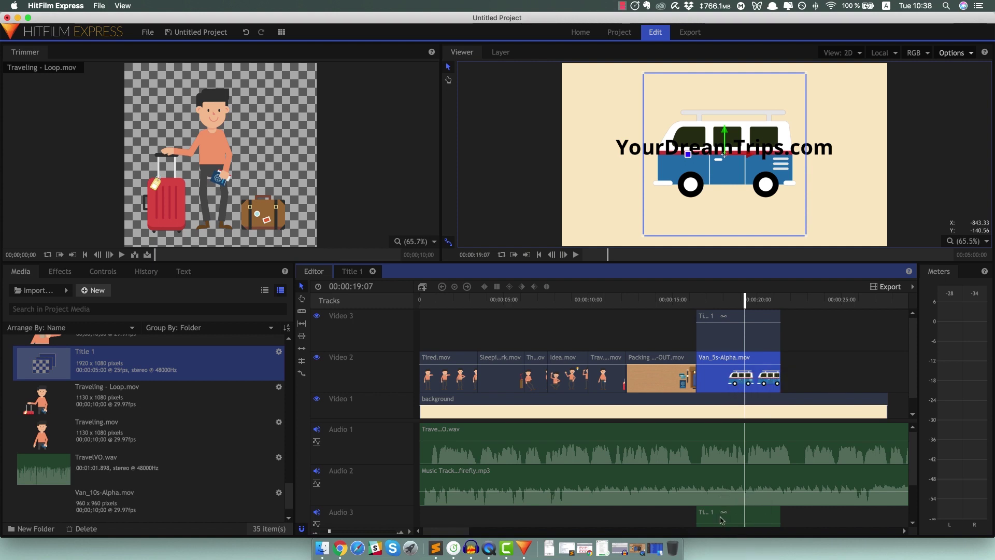
Unlink Title 1's audio and delete the Audio 3 clip.
left_click(720, 519)
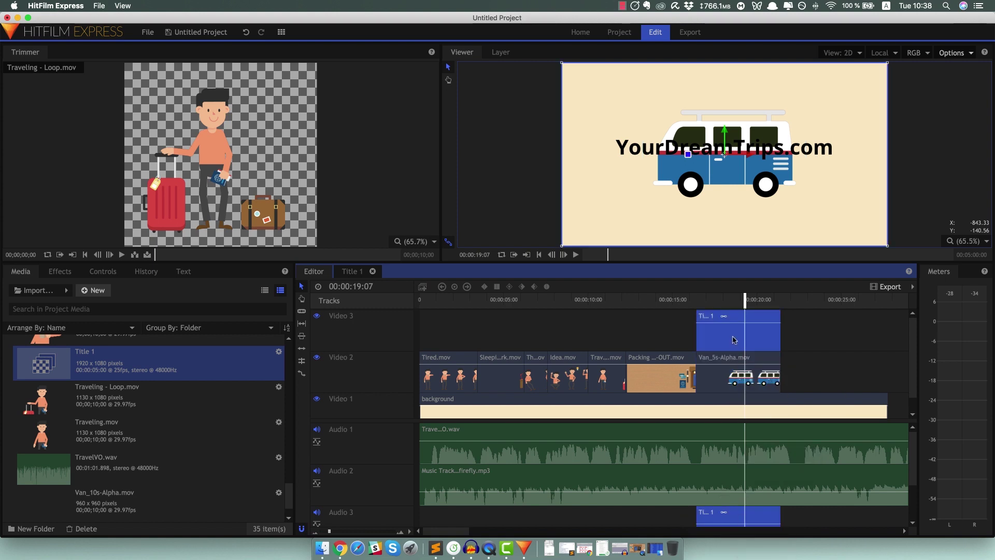
right_click(725, 337)
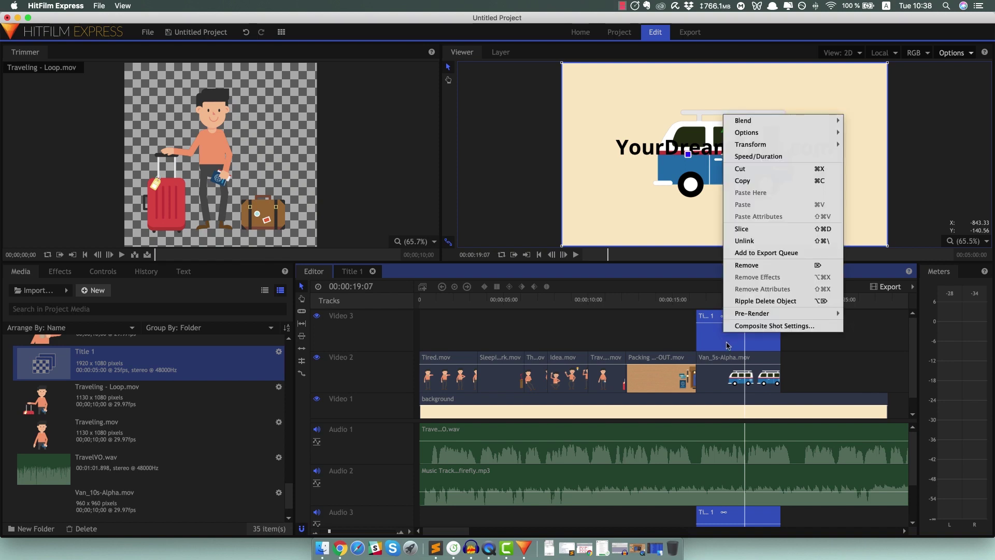
left_click(764, 242)
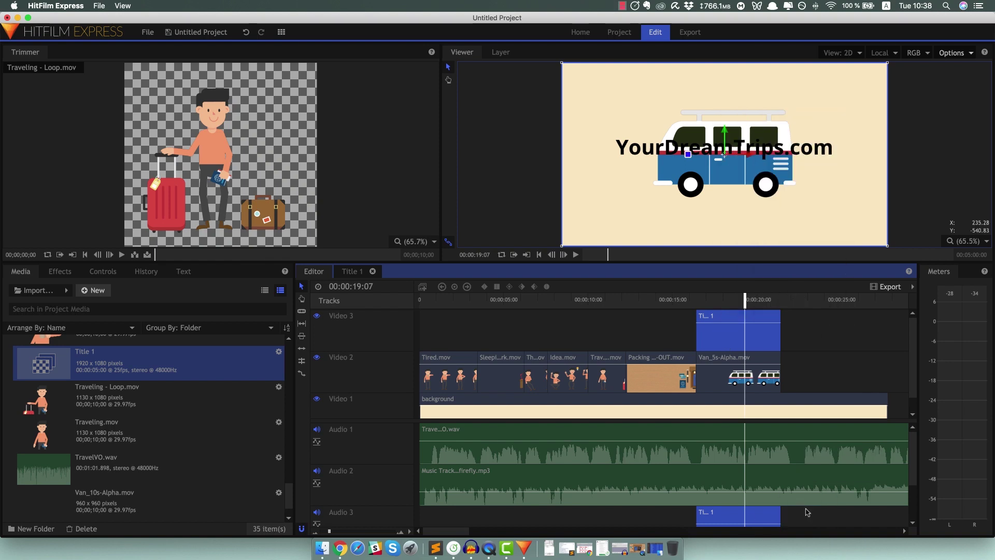
left_click(751, 520)
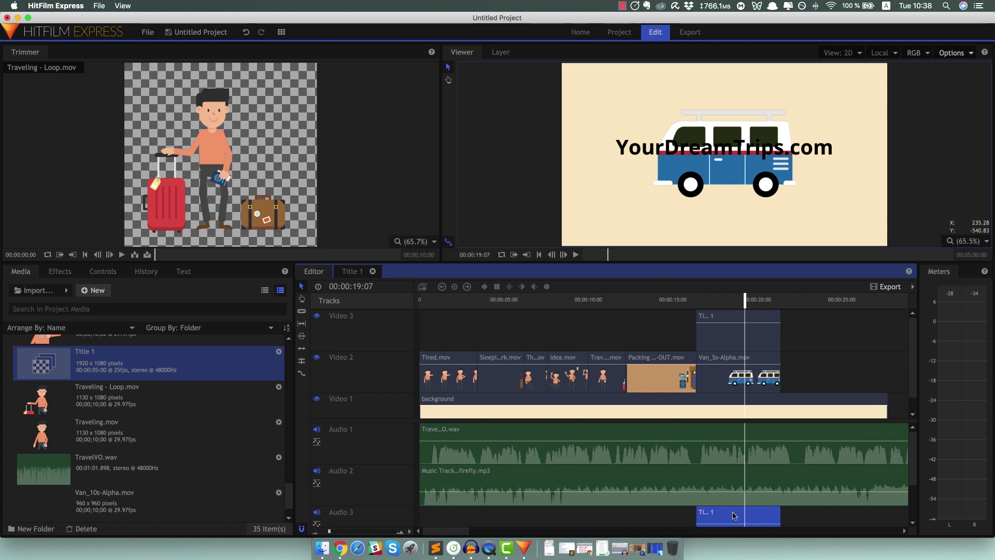
key("Delete")
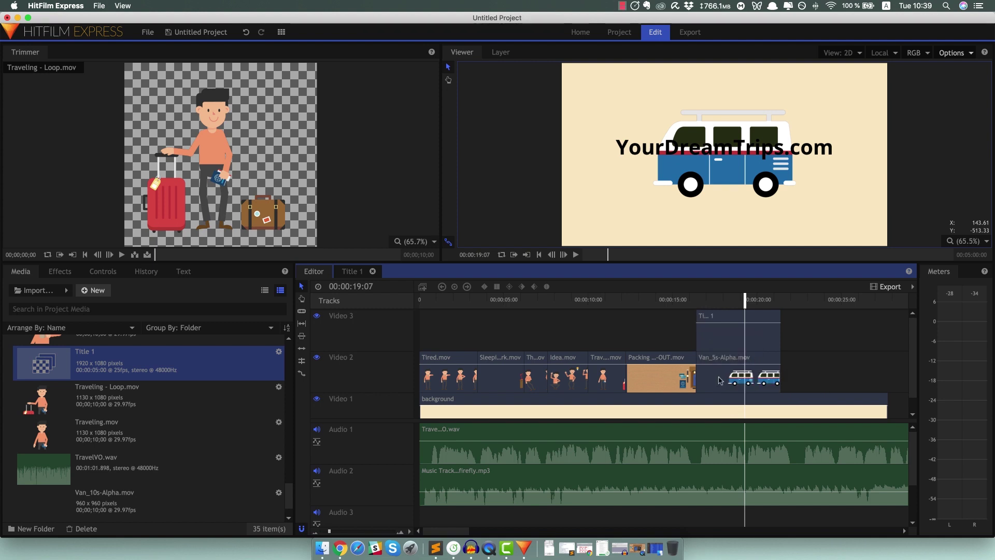
Scale the Van_5s-Alpha clip down in the Viewer, keeping its normal proportions.
left_click(723, 381)
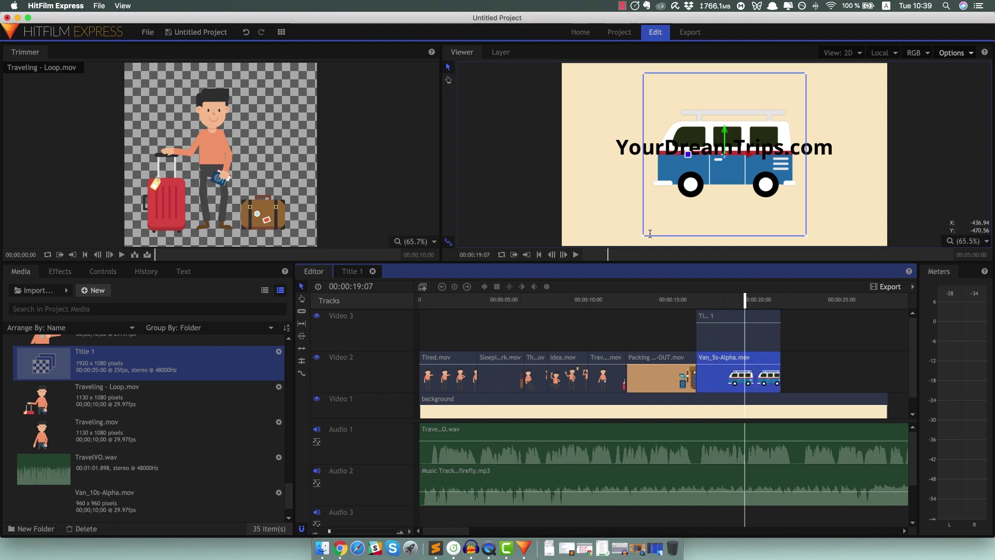
left_click(447, 69)
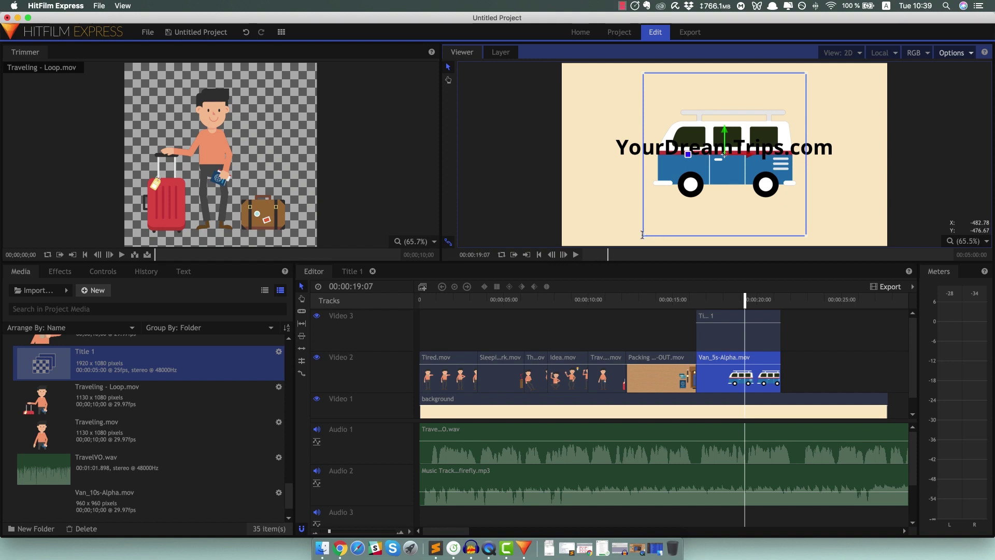
left_click_drag(642, 235, 608, 211)
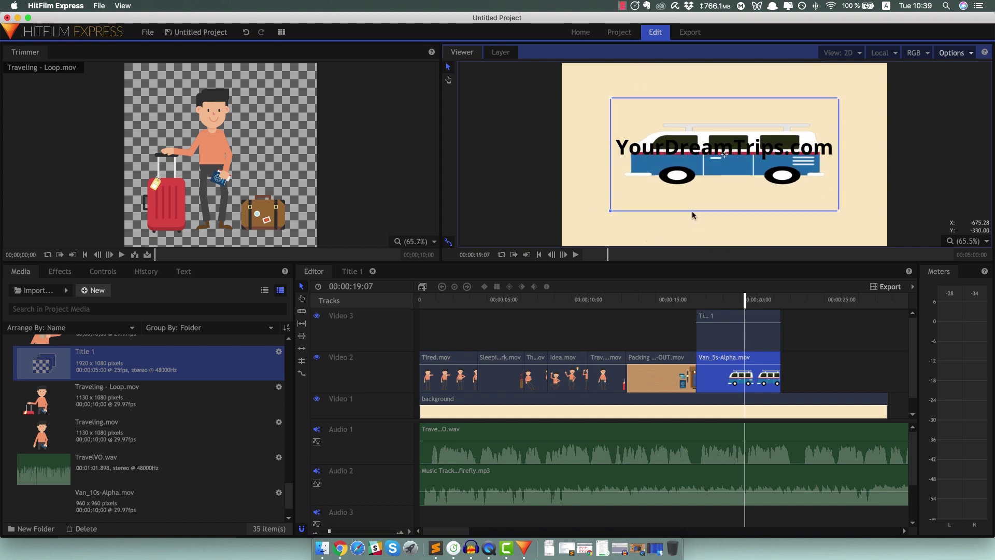
left_click_drag(693, 215, 675, 224)
Move the title text lower and position the van just above it.
left_click(696, 186)
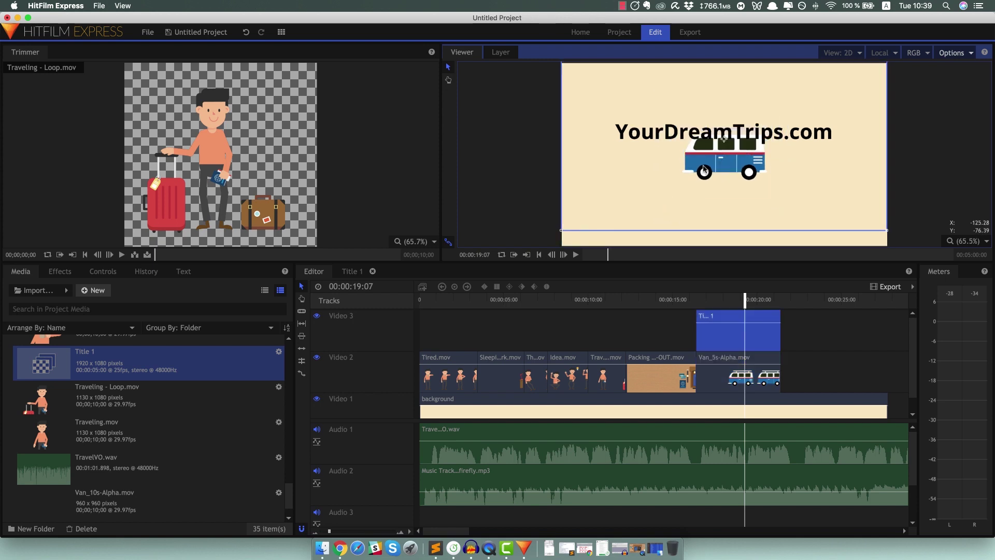
left_click_drag(696, 186, 707, 215)
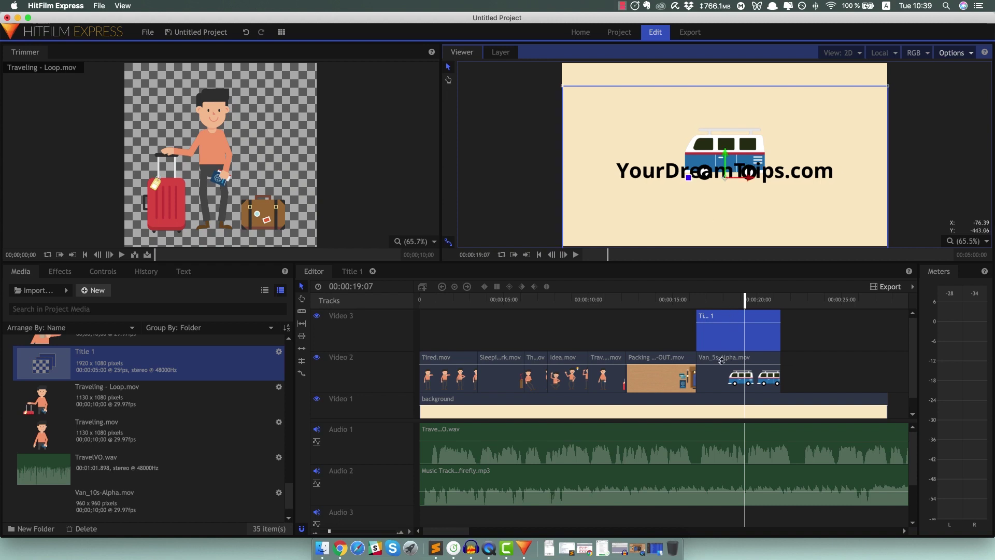
left_click(724, 156)
left_click_drag(725, 130, 728, 108)
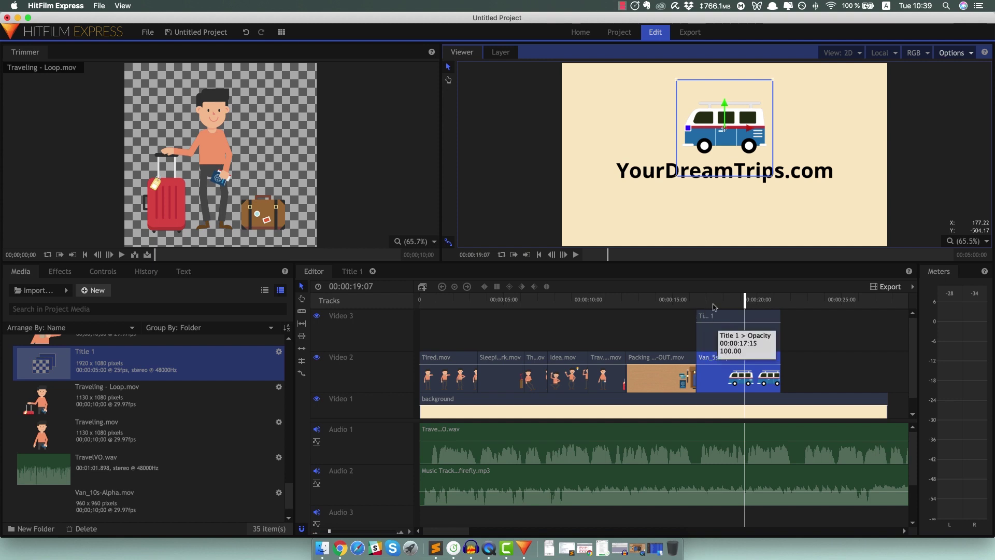
Put the playhead at 17:05 and expand Title 1's Transform properties in Controls.
left_click(710, 301)
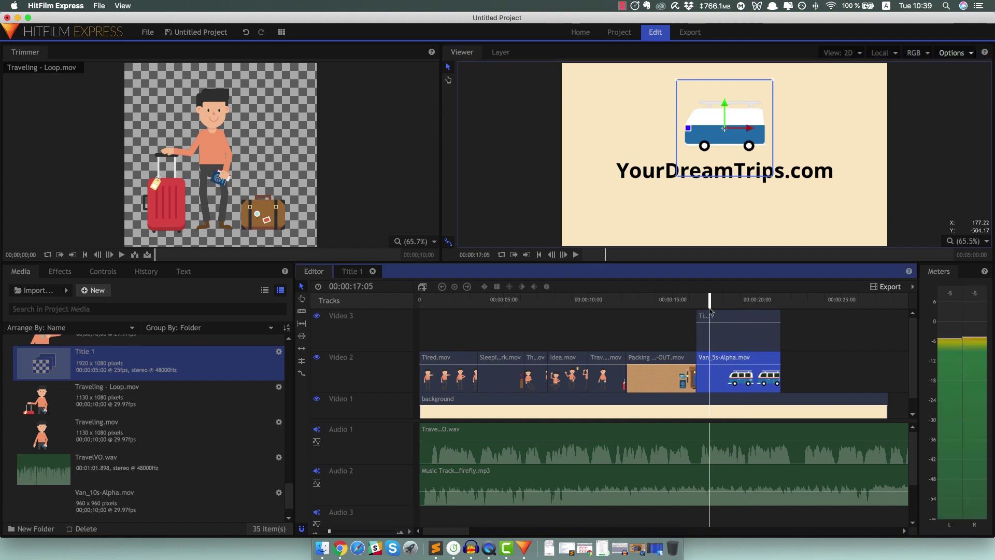
left_click(714, 338)
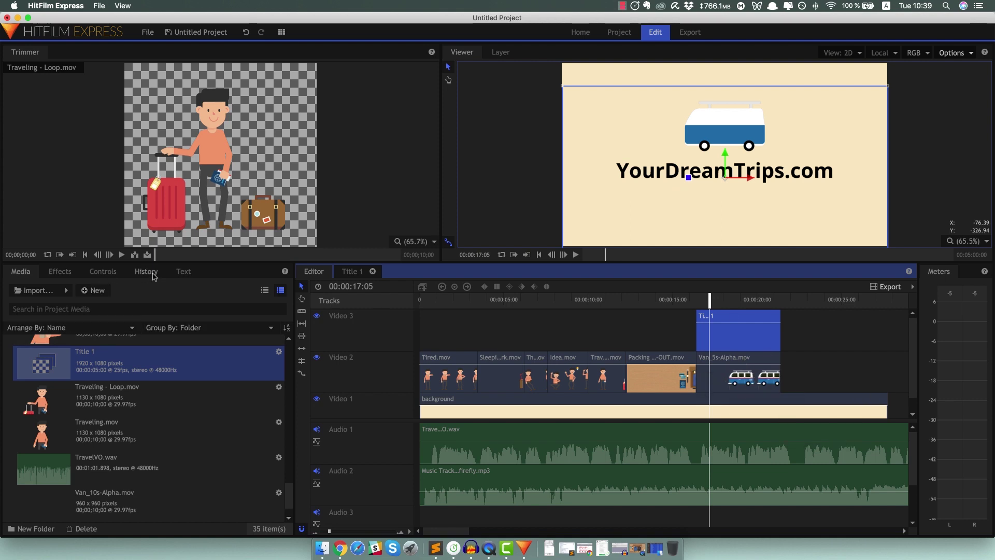
left_click(60, 274)
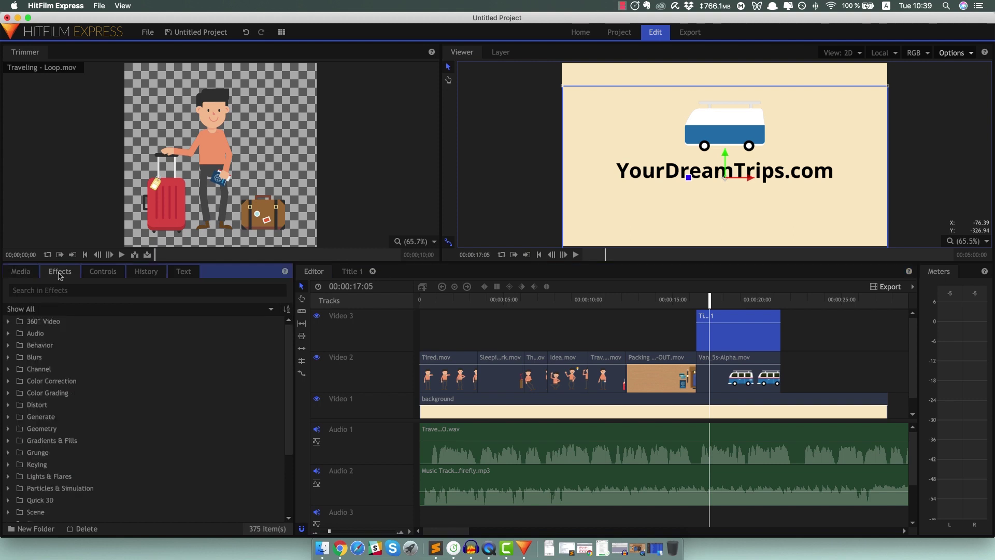
left_click(99, 273)
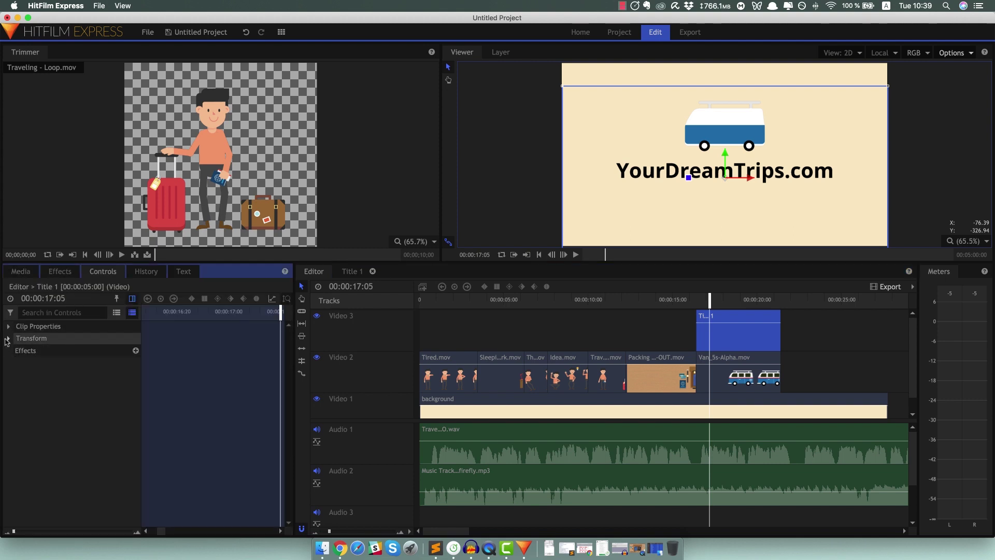
left_click(8, 340)
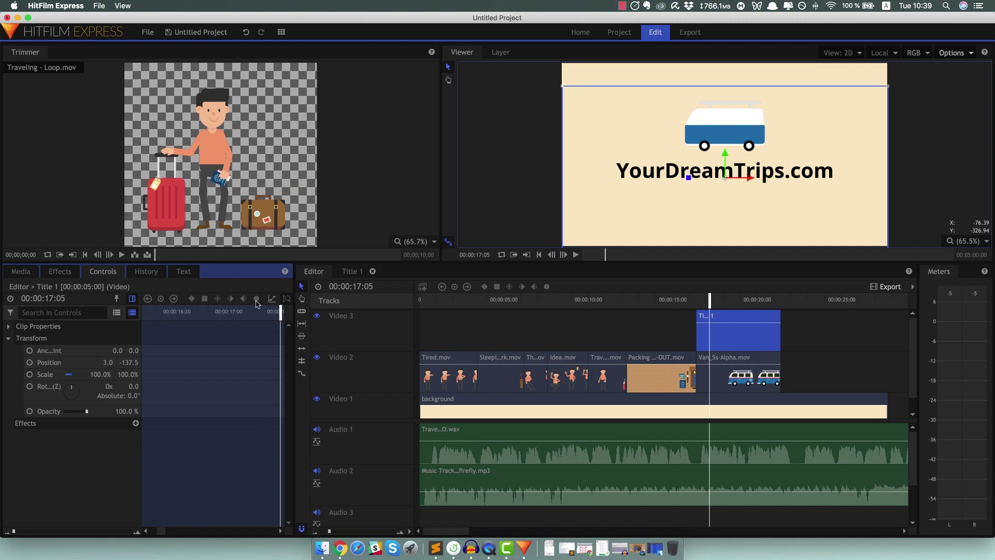
Toggle the keyframe timeline beside the properties, leaving it shown.
left_click(132, 313)
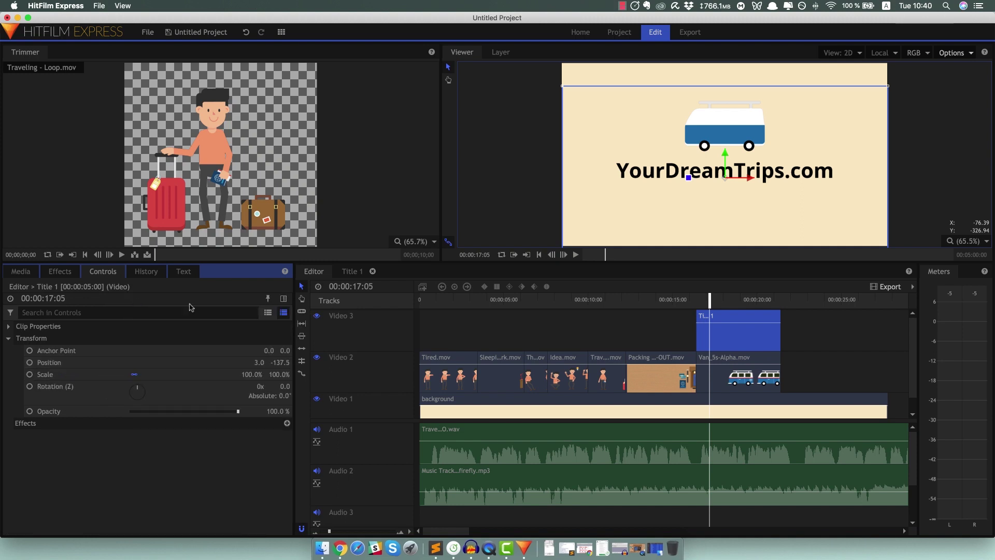
left_click(283, 313)
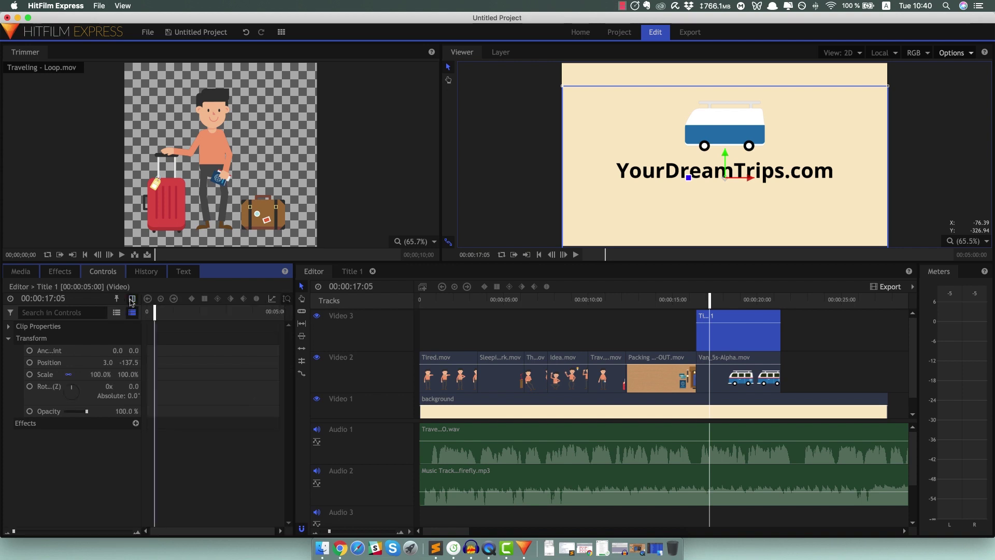
left_click(130, 300)
left_click(283, 300)
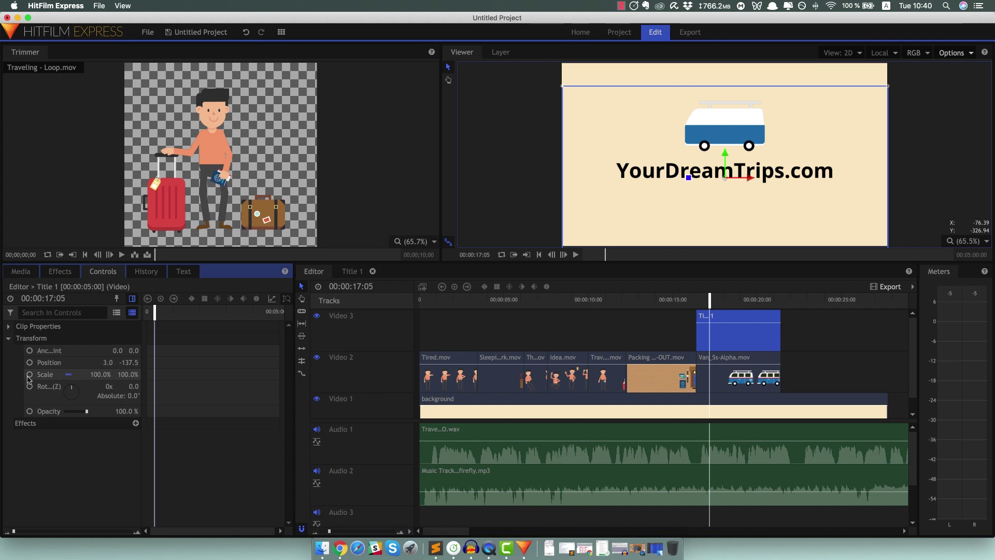
Keyframe Title 1 at its start with Scale 50% and Opacity 0%.
left_click(30, 375)
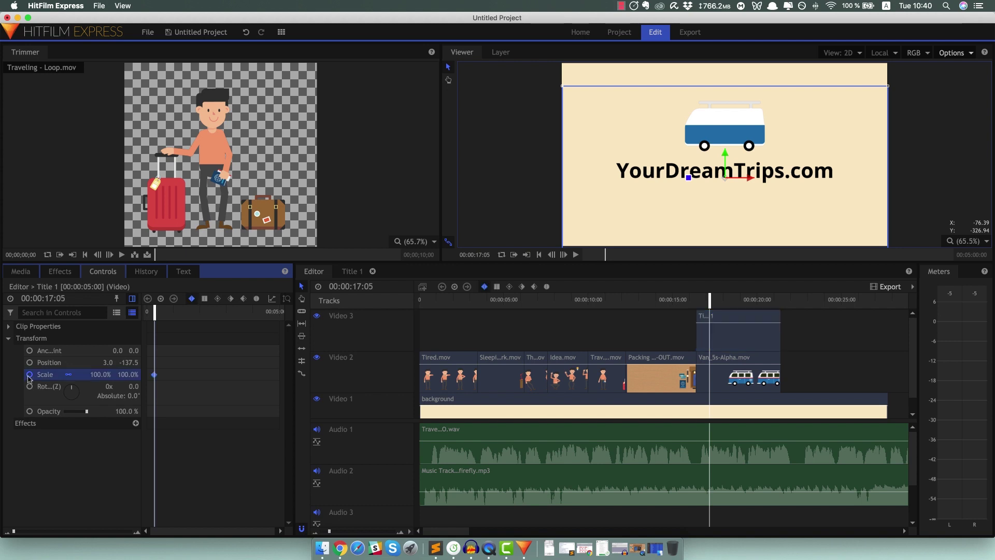
left_click(29, 412)
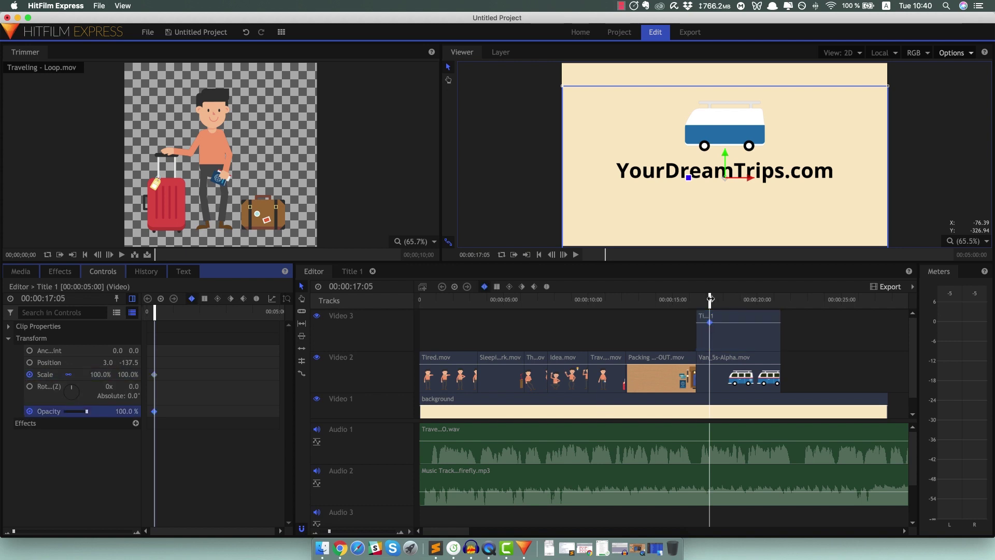
mouse_move(709, 300)
left_mouse_down()
mouse_move(688, 301)
mouse_move(698, 301)
left_mouse_up()
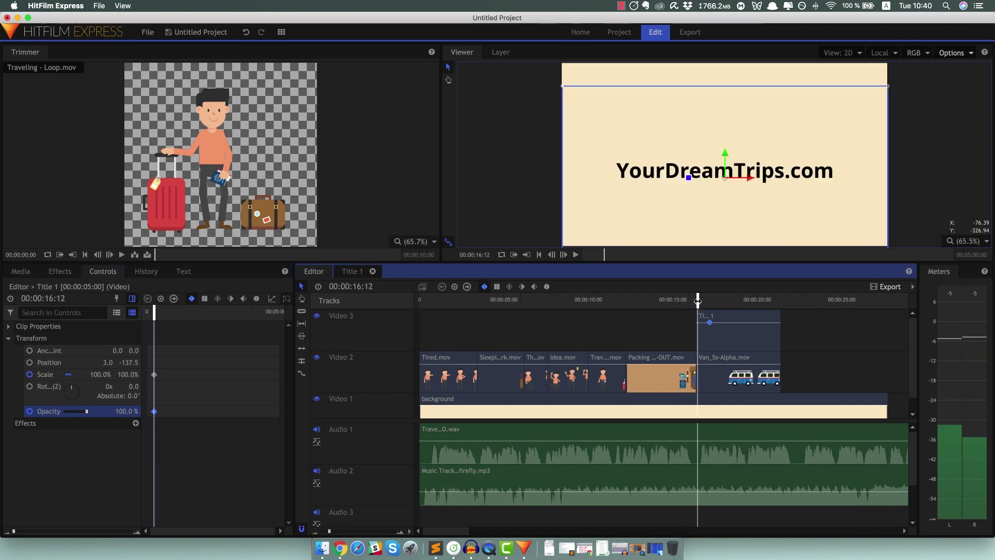
left_click_drag(87, 412, 44, 410)
left_click(102, 375)
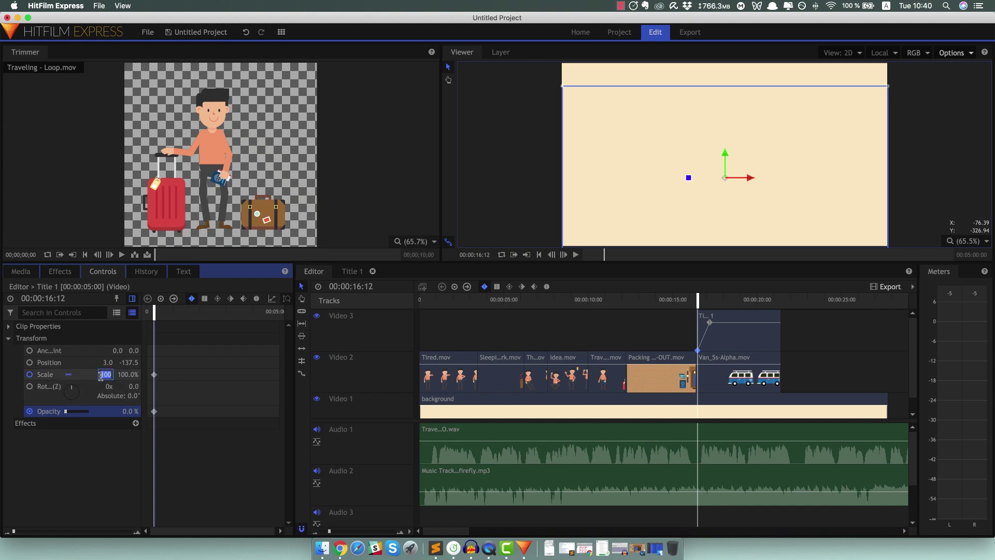
key("Return")
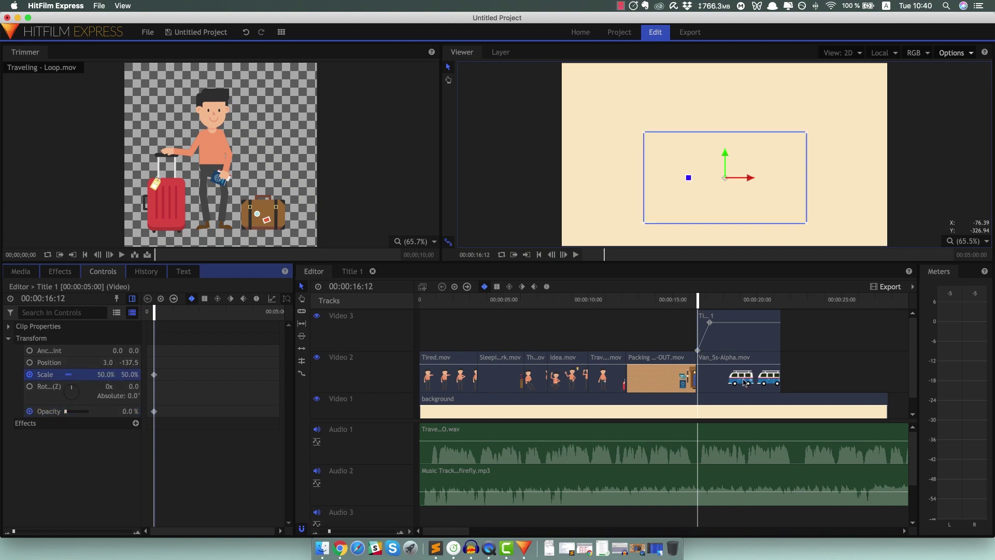
On the title's last frame, keyframe Scale 50 and Opacity 0.
left_click(766, 303)
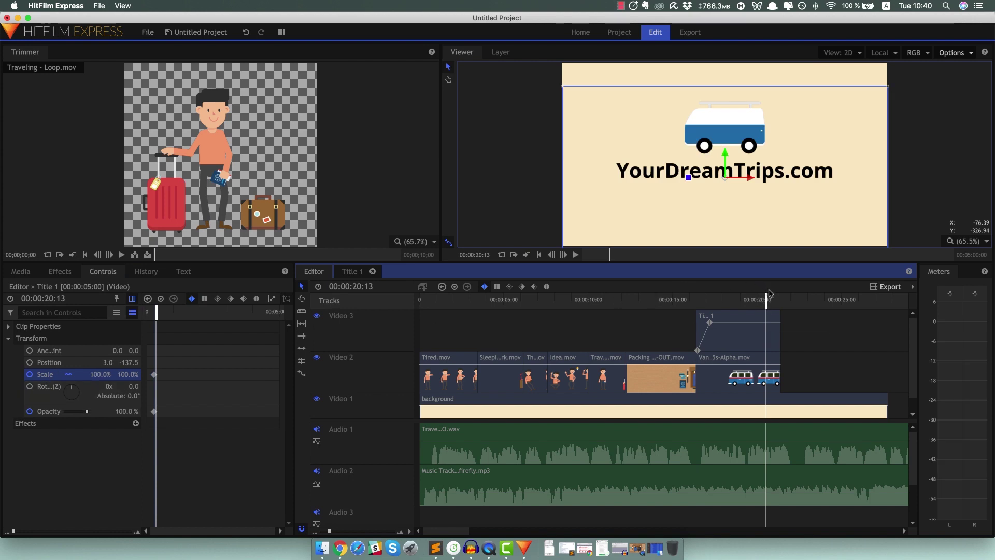
left_click_drag(767, 302, 781, 303)
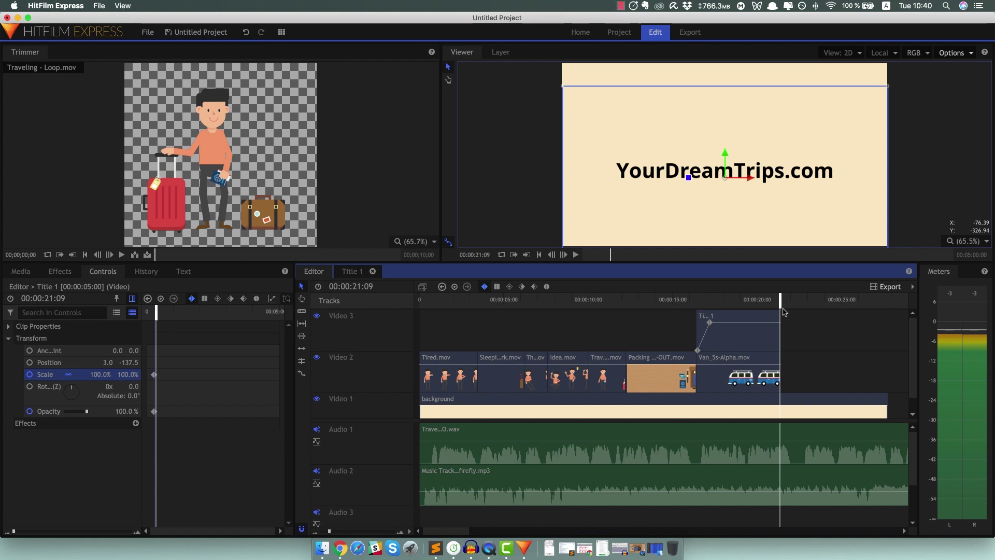
left_click(94, 375)
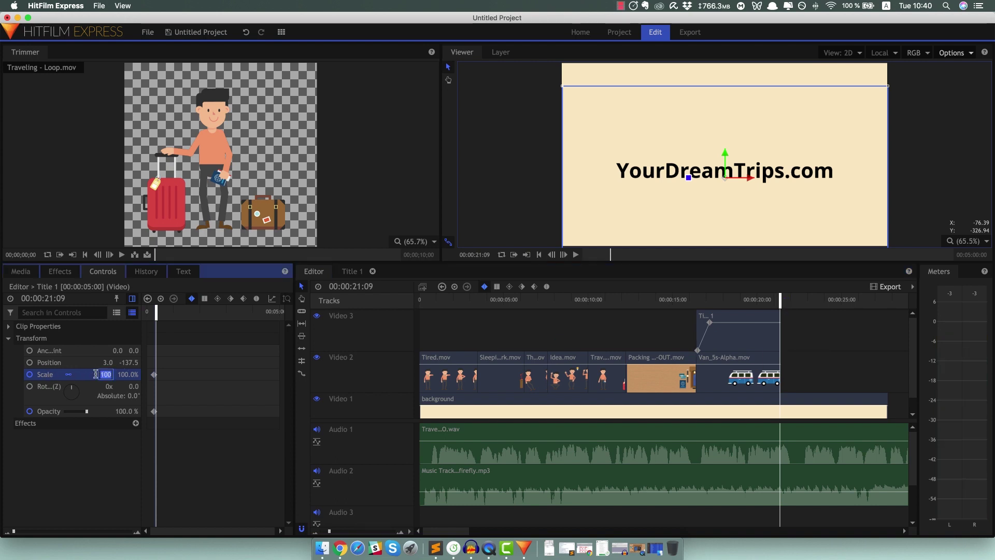
type("50")
key("Tab")
key("Tab")
key("Tab")
key("Tab")
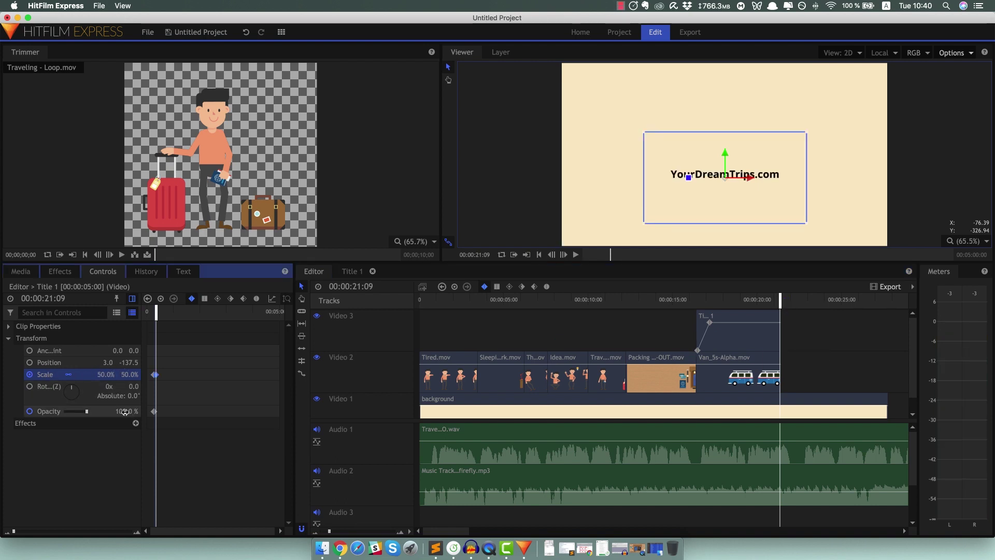
type("0")
key("Return")
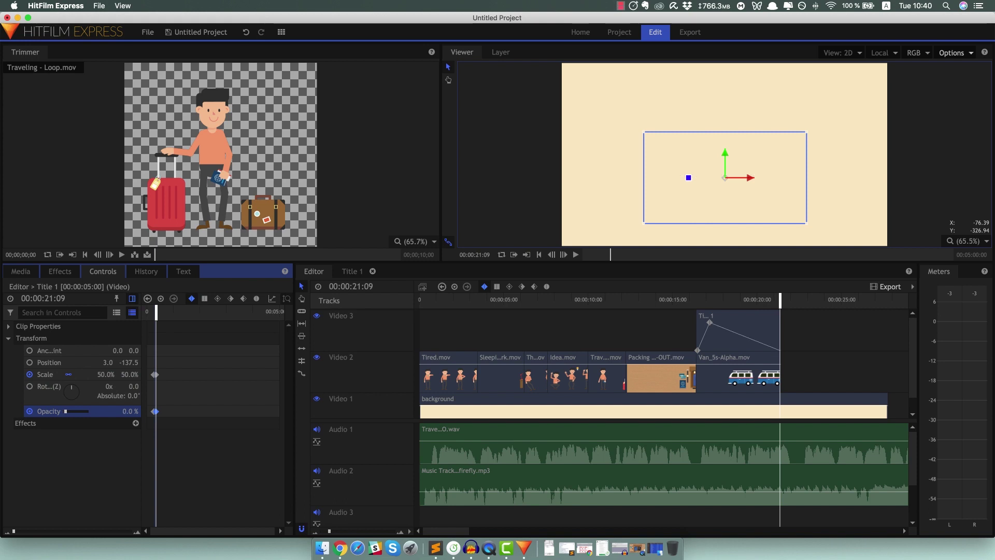
Just before the title's end, keyframe Opacity and Scale at 100%.
left_click(768, 301)
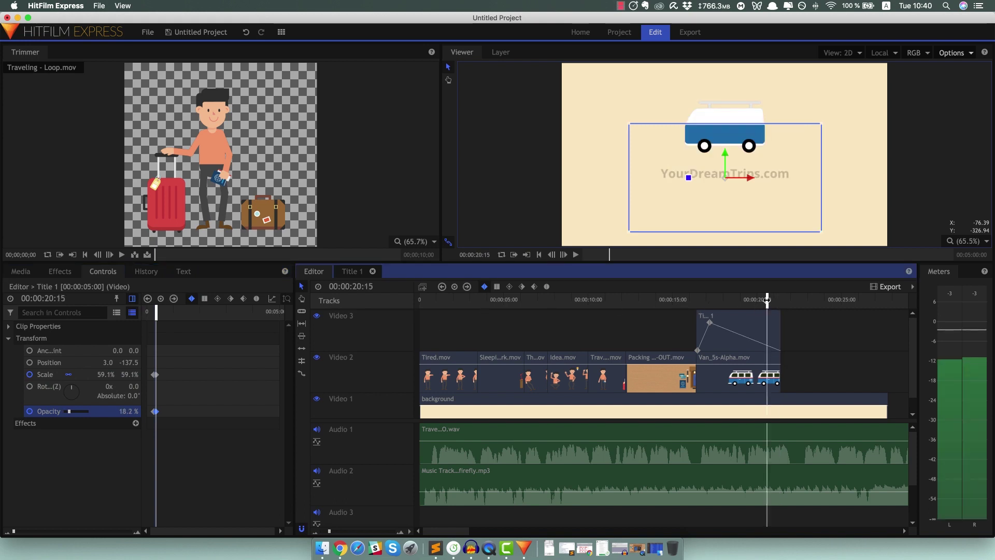
left_click_drag(125, 413, 127, 410)
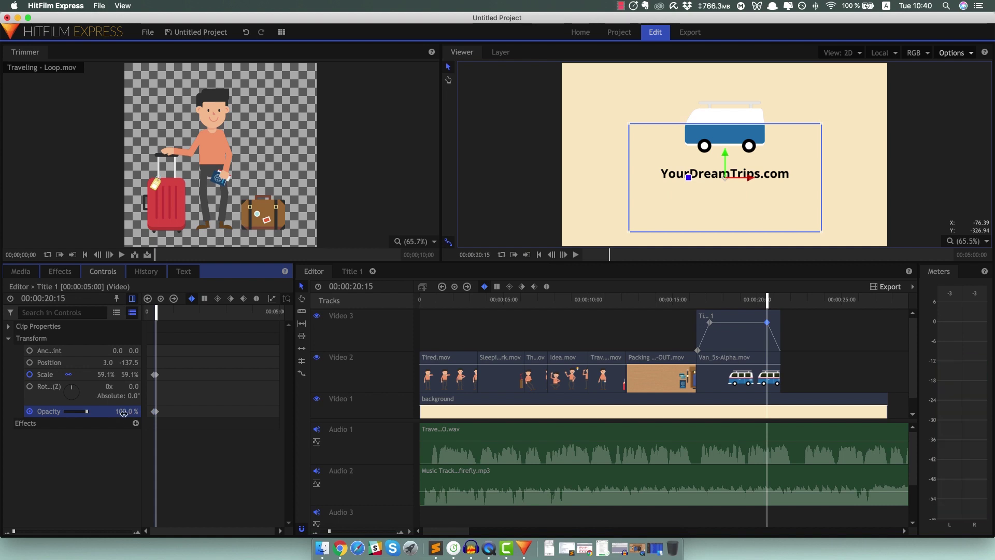
left_click(107, 374)
type("1")
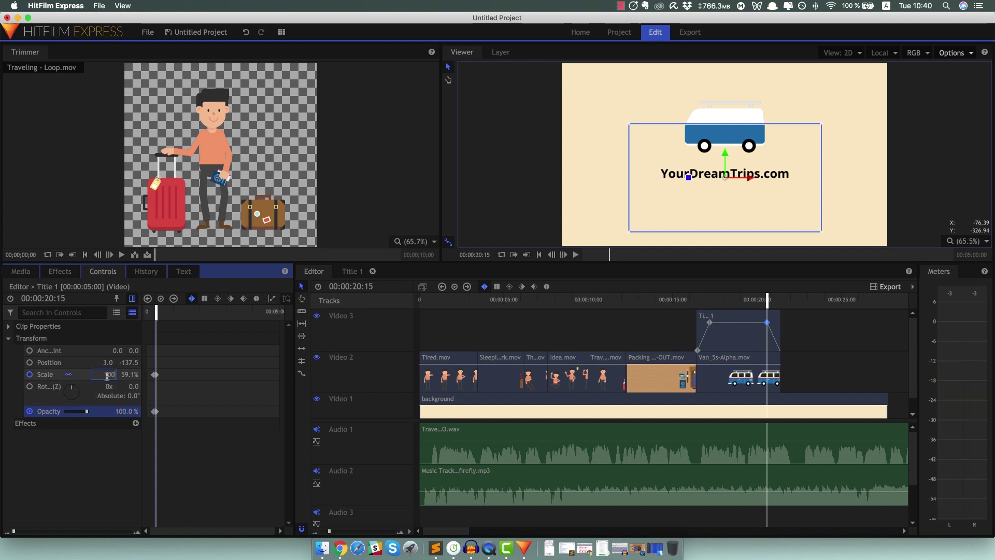
type("00")
key("Return")
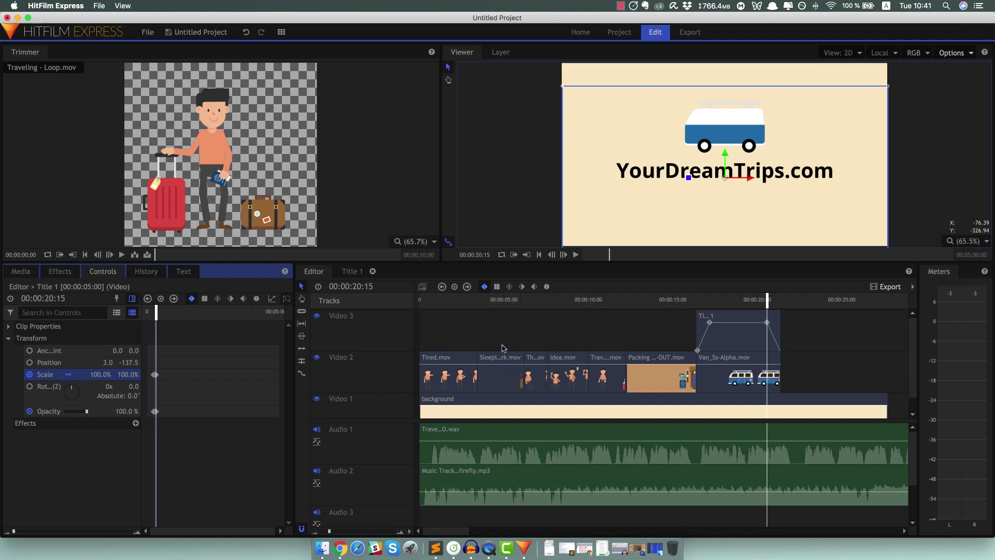
left_click(421, 299)
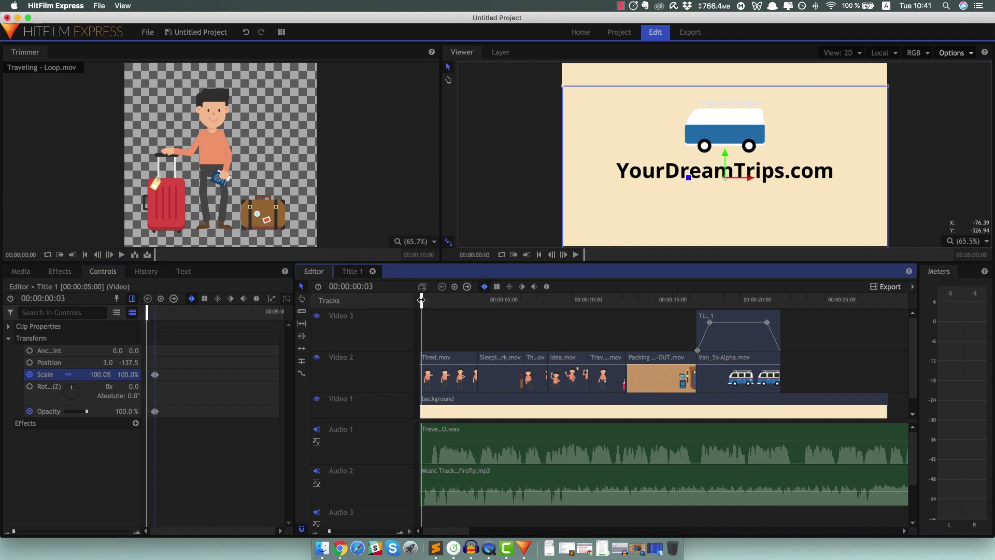
key("space")
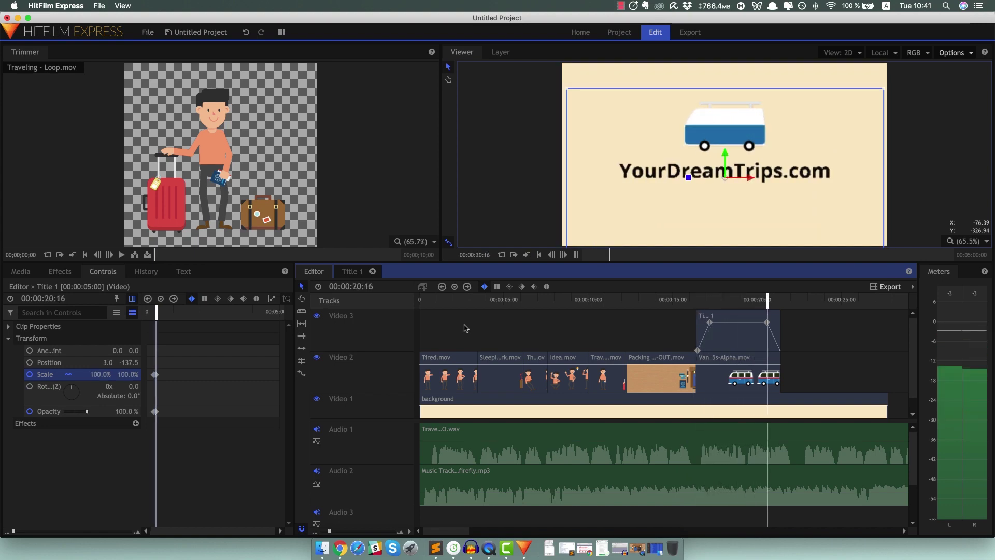
key("space")
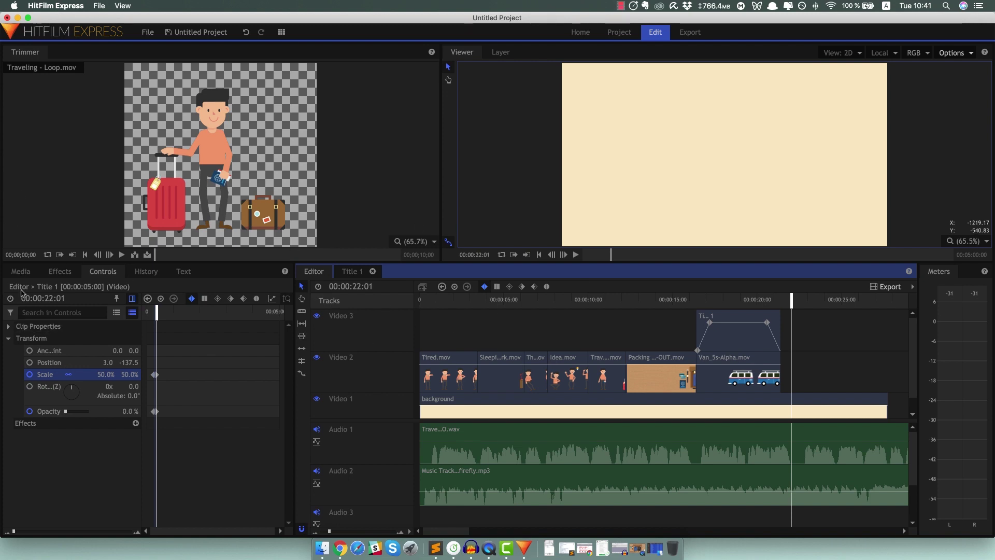
Show the Media list and zoom the timeline out so the 1:01 soundtrack fits.
left_click(21, 271)
scroll(99, 426, "up", 15)
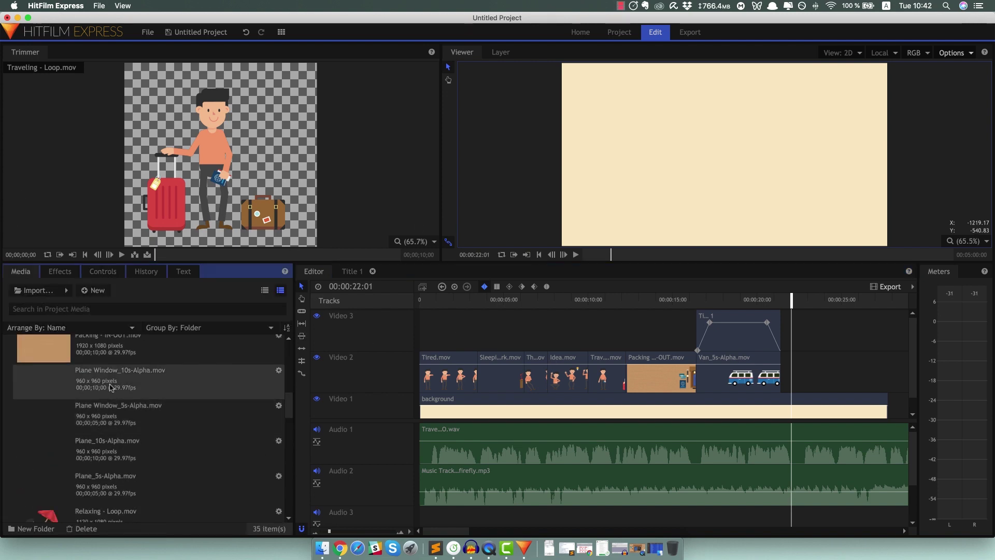
scroll(165, 433, "down", 10)
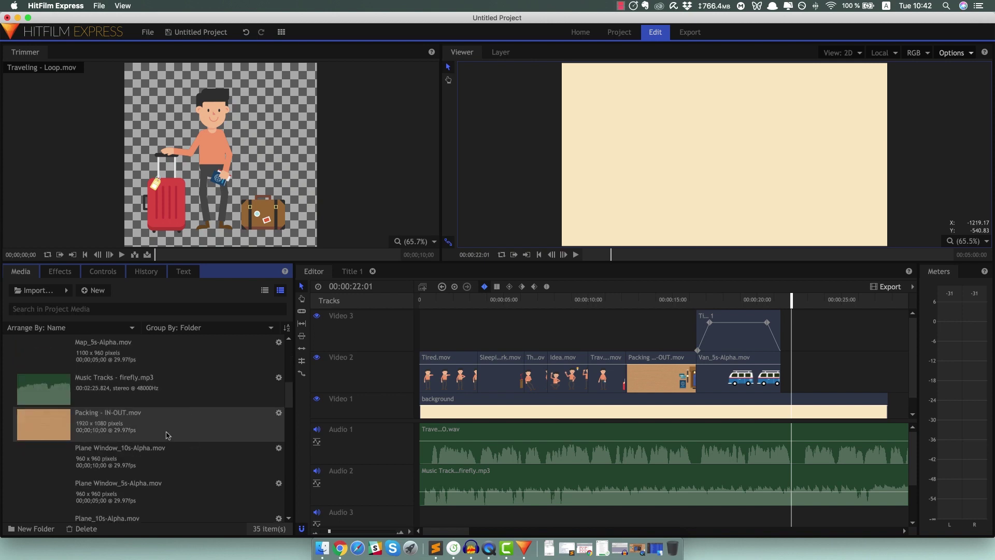
scroll(165, 433, "up", 10)
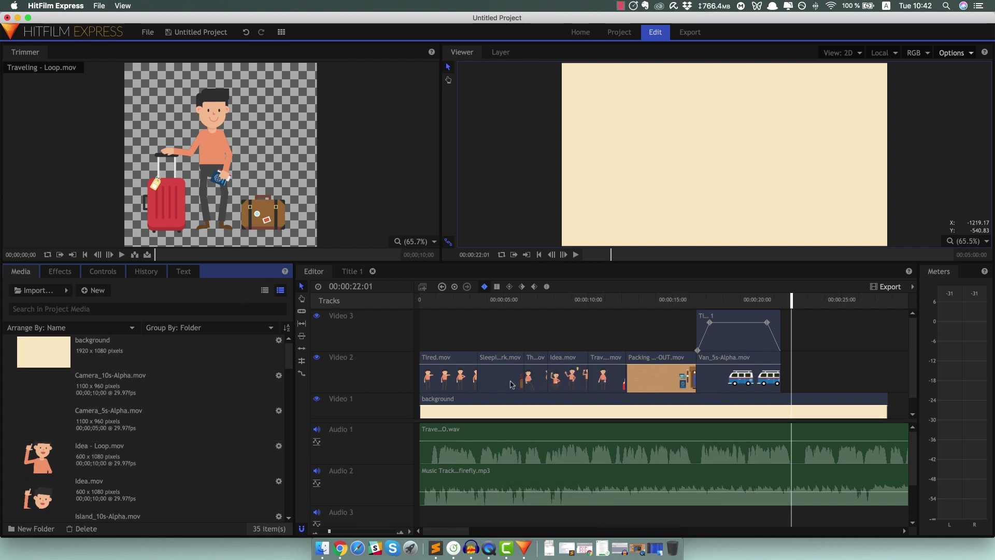
left_click_drag(330, 532, 327, 533)
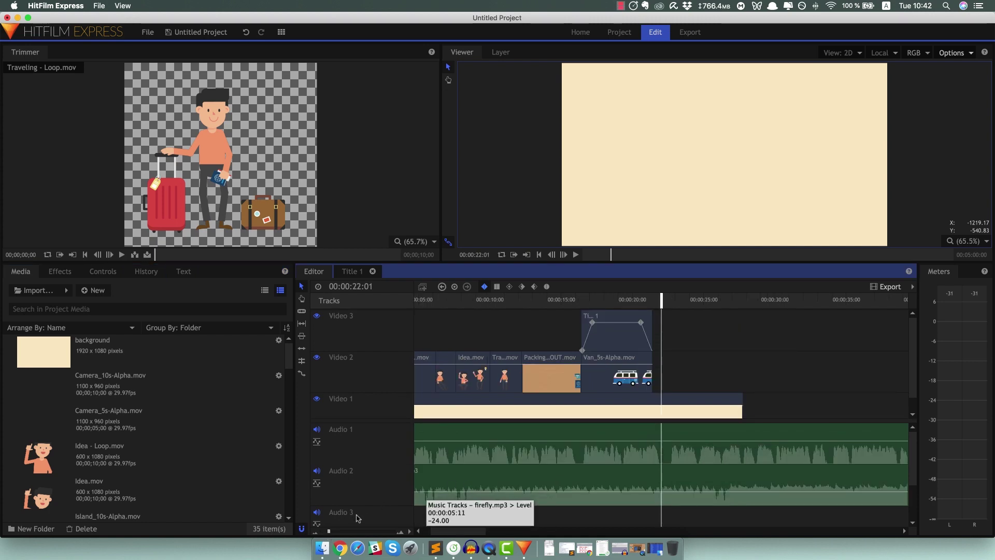
left_click_drag(328, 530, 325, 534)
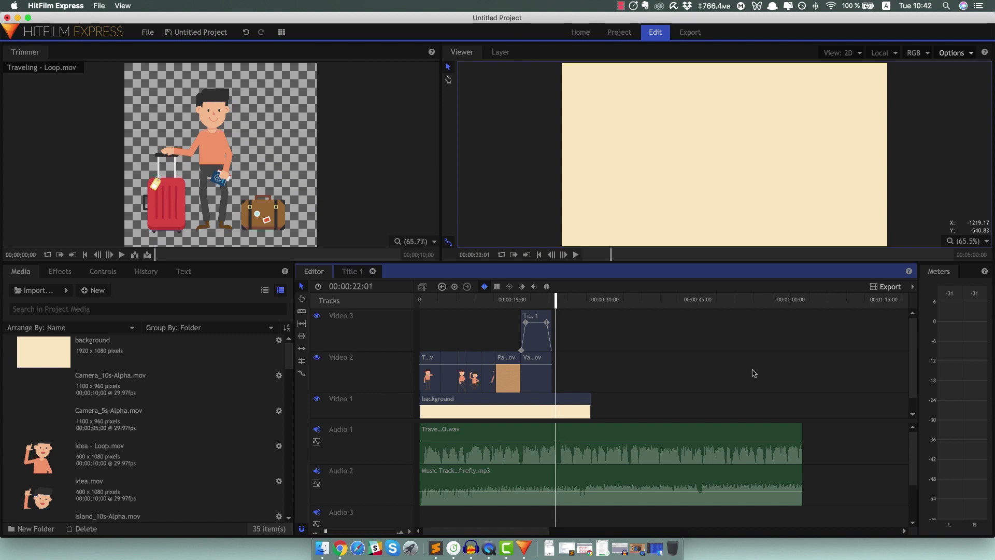
Move the playhead to 00:00:09:20, the lightbulb Idea scene.
left_click(480, 300)
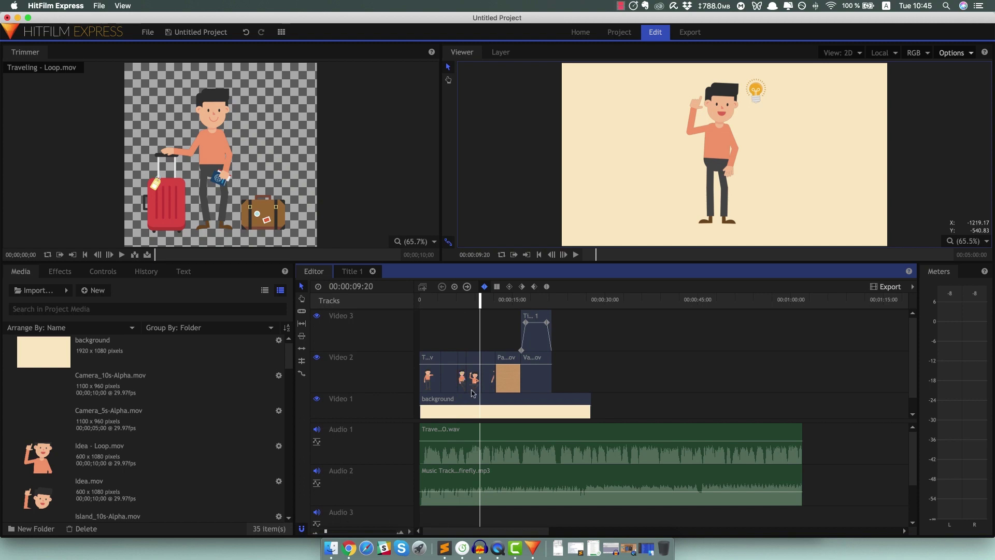
Switch to Chrome's Videoplasty Animation page and browse its 394 stock clips.
left_click(349, 551)
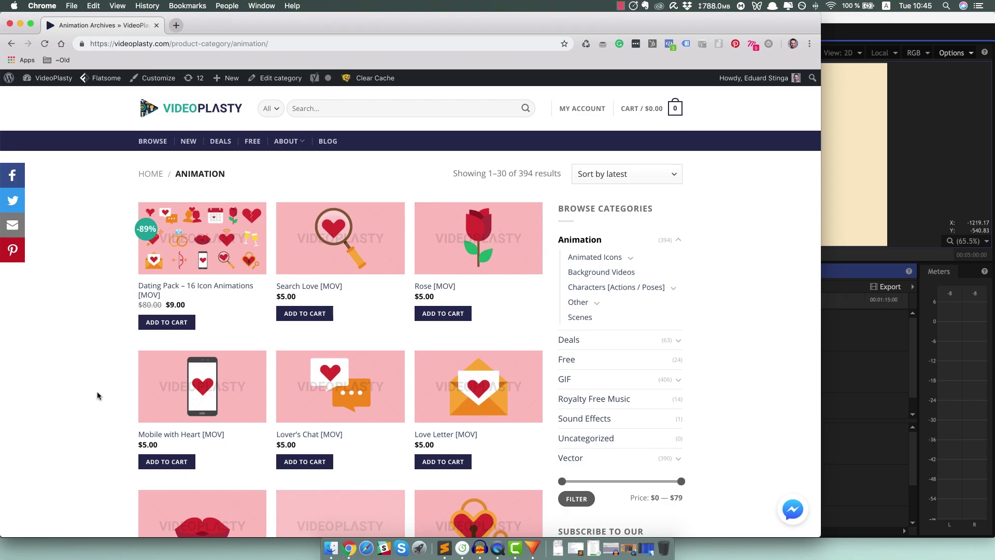
scroll(104, 387, "down", 5)
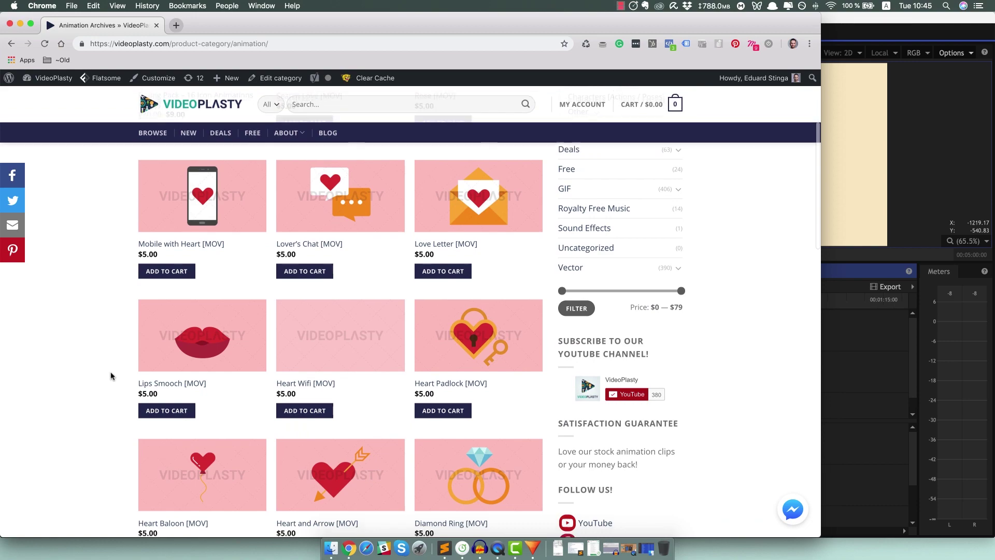
scroll(111, 375, "down", 5)
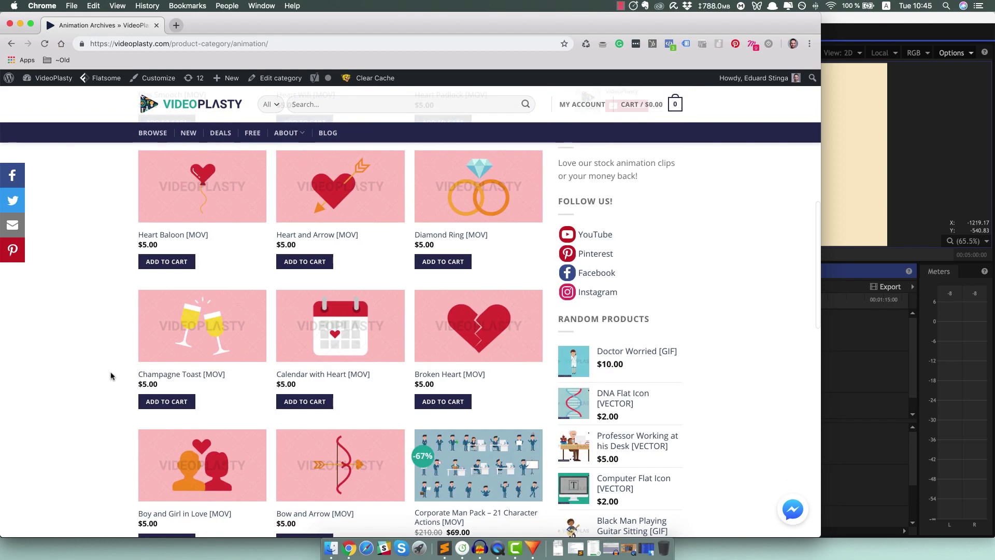
scroll(110, 375, "down", 3)
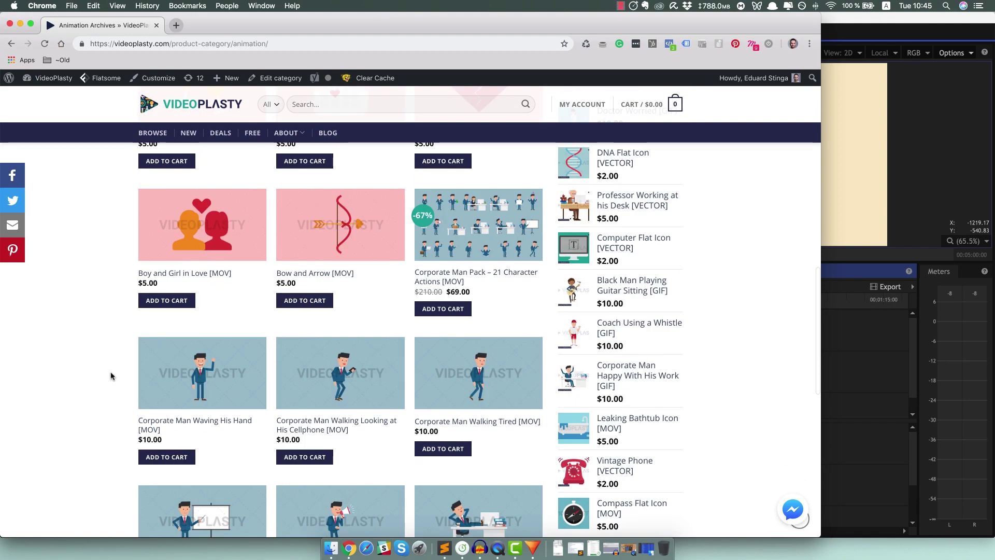
scroll(111, 375, "down", 3)
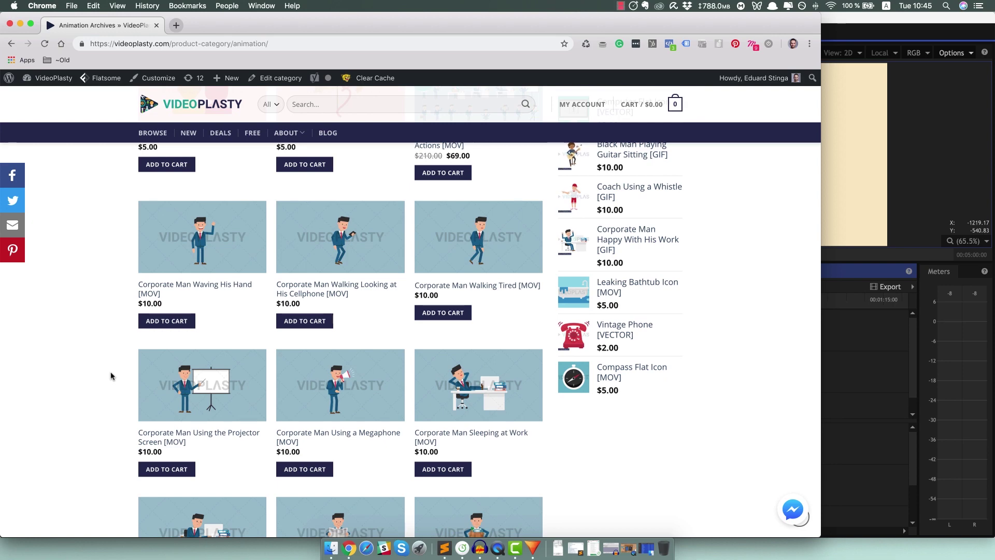
scroll(106, 377, "up", 3)
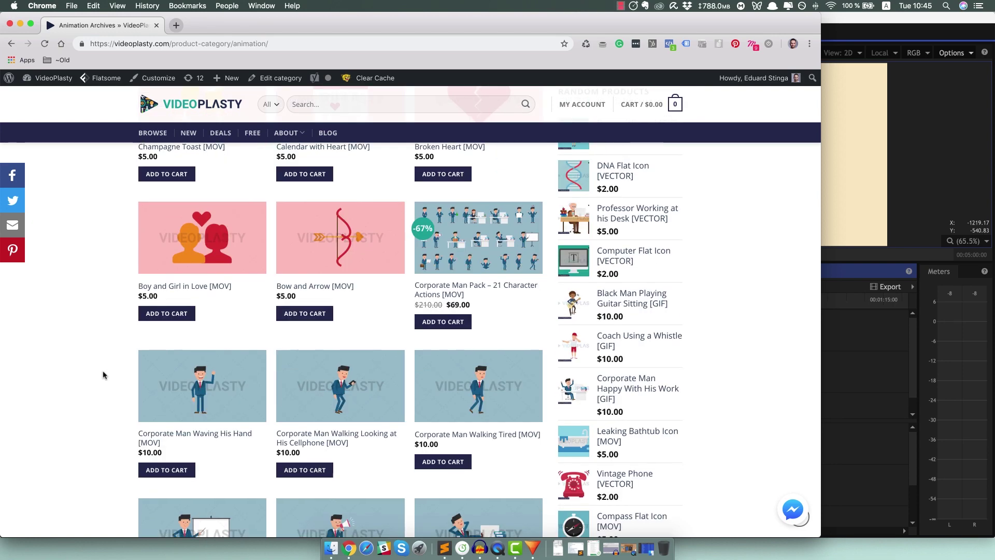
scroll(104, 375, "up", 2)
scroll(104, 375, "up", 2)
scroll(104, 375, "up", 2)
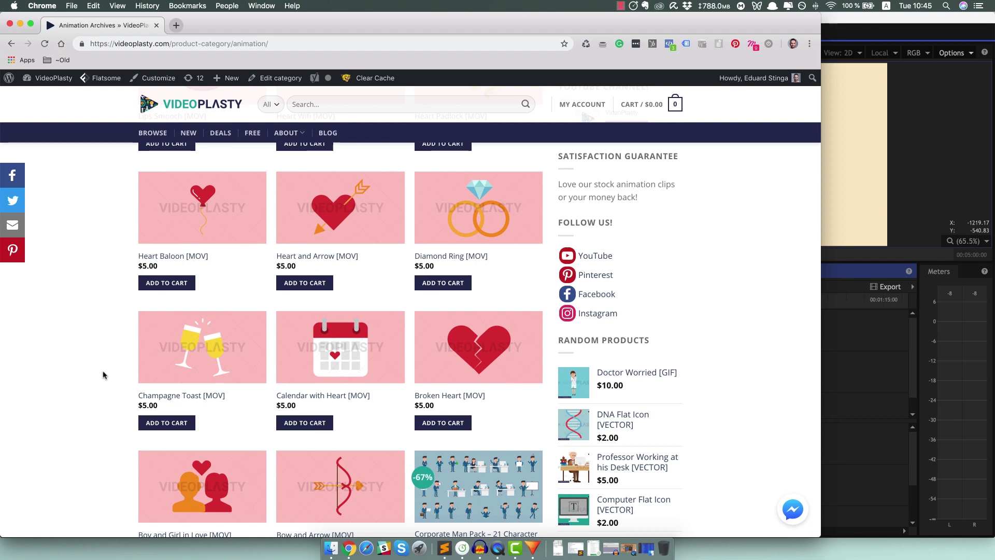
scroll(104, 375, "down", 1)
scroll(104, 375, "down", 5)
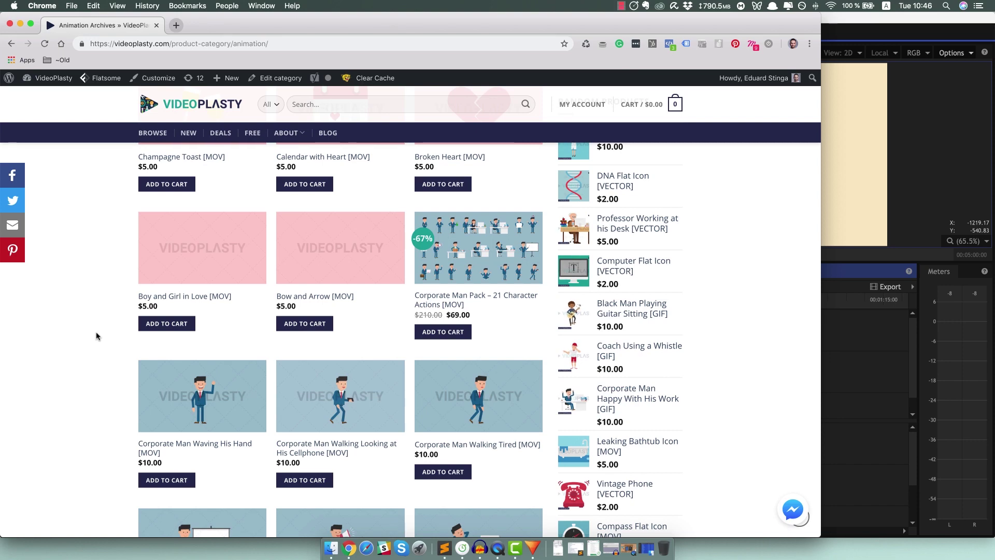
scroll(98, 336, "up", 10)
scroll(99, 336, "up", 2)
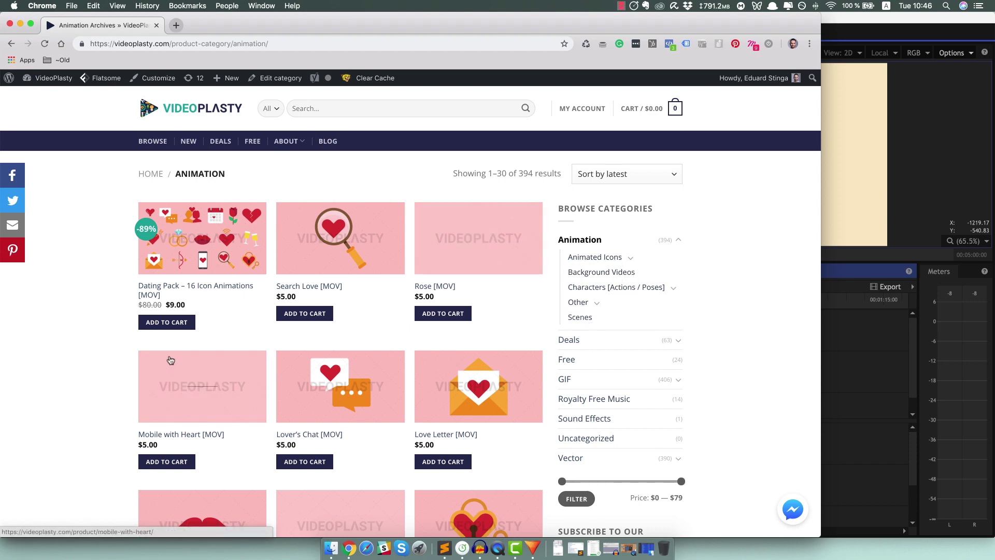
scroll(104, 353, "down", 5)
scroll(94, 360, "down", 4)
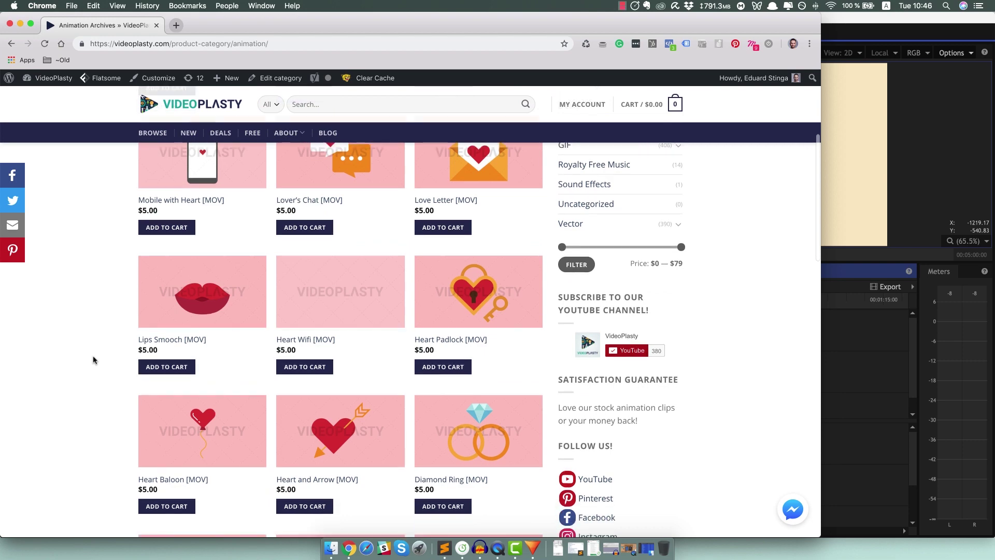